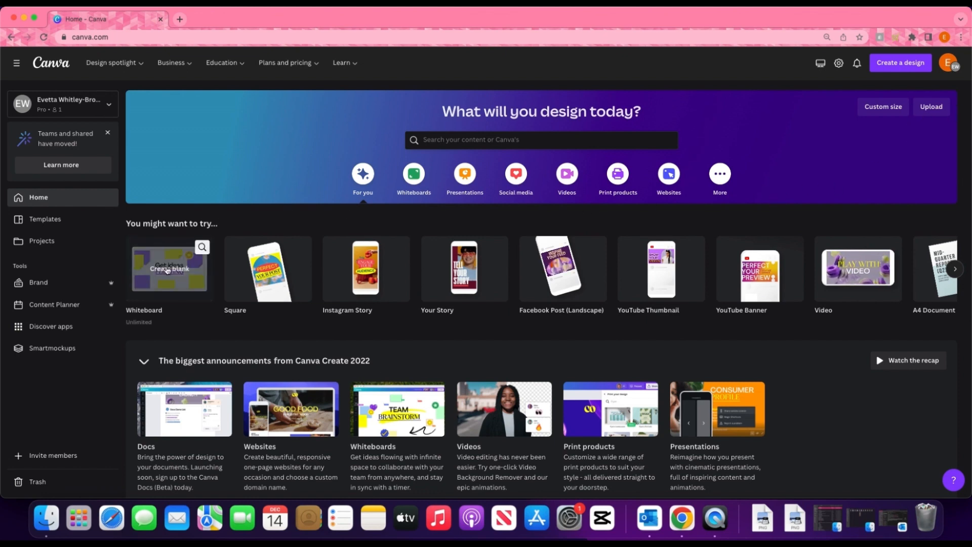
Look through the suggested design formats under "You might want to try" on the home page, returning to the first ones
scroll(474, 283, right, 2)
scroll(474, 282, right, 14)
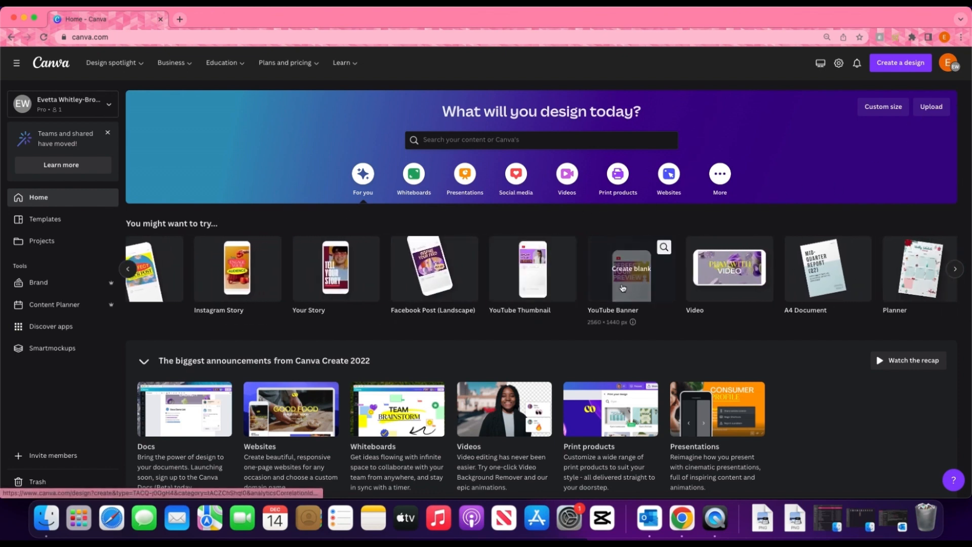
scroll(558, 282, left, 15)
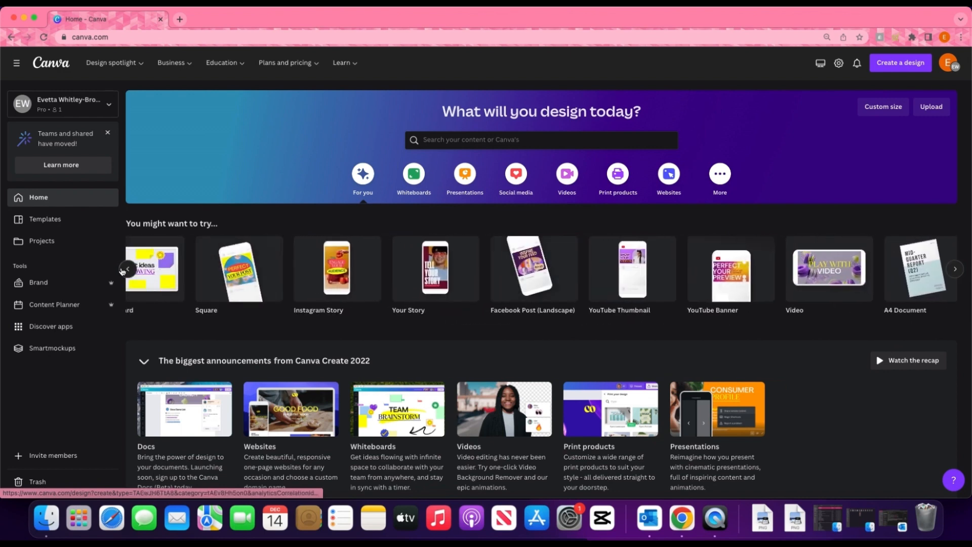
click(128, 270)
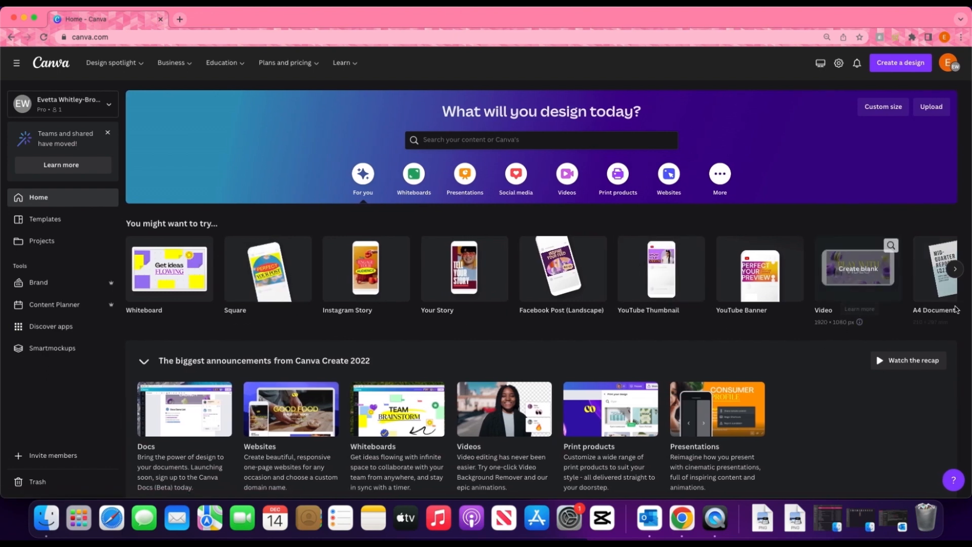
scroll(906, 283, right, 2)
scroll(914, 286, right, 8)
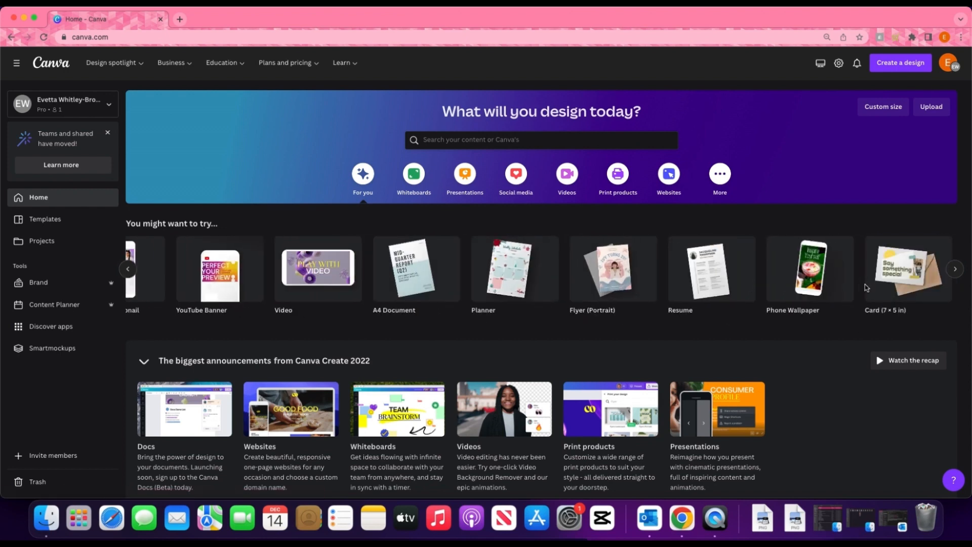
scroll(864, 284, right, 3)
scroll(866, 287, right, 6)
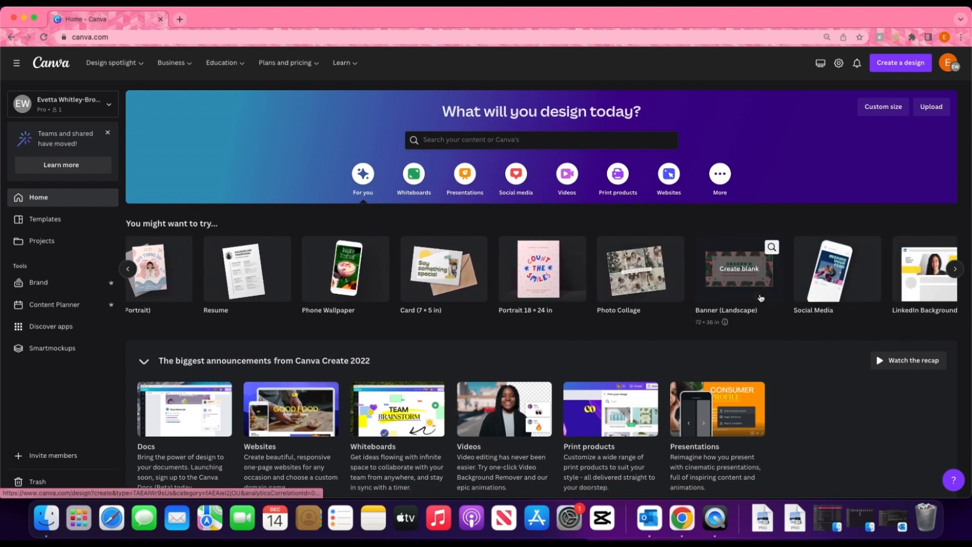
scroll(759, 298, left, 20)
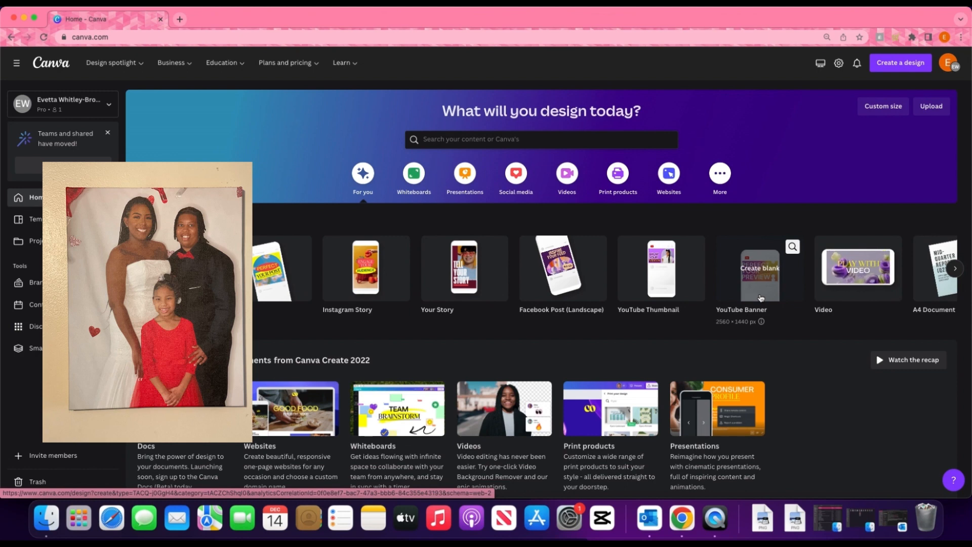
Look through the recent designs on the home page and return to its beginning
scroll(760, 298, down, 2)
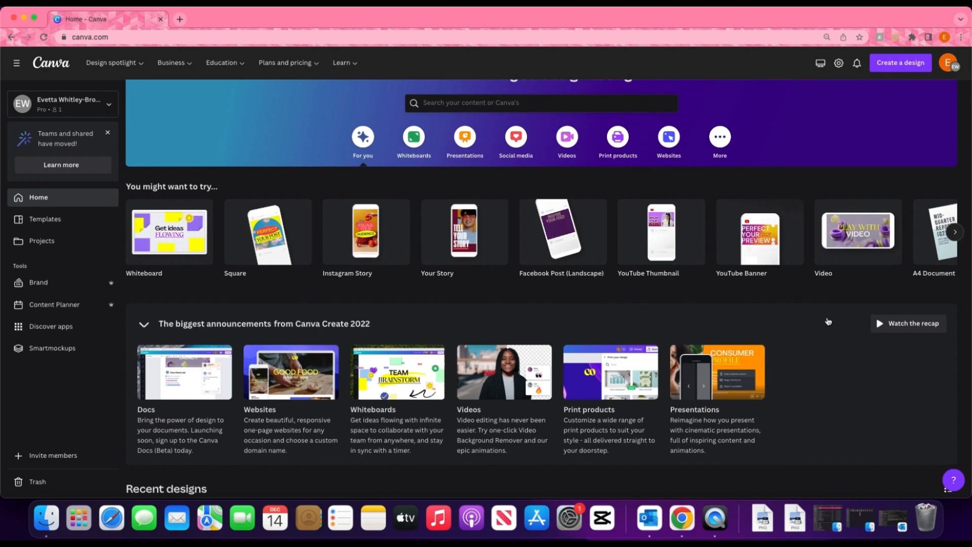
scroll(828, 322, down, 1)
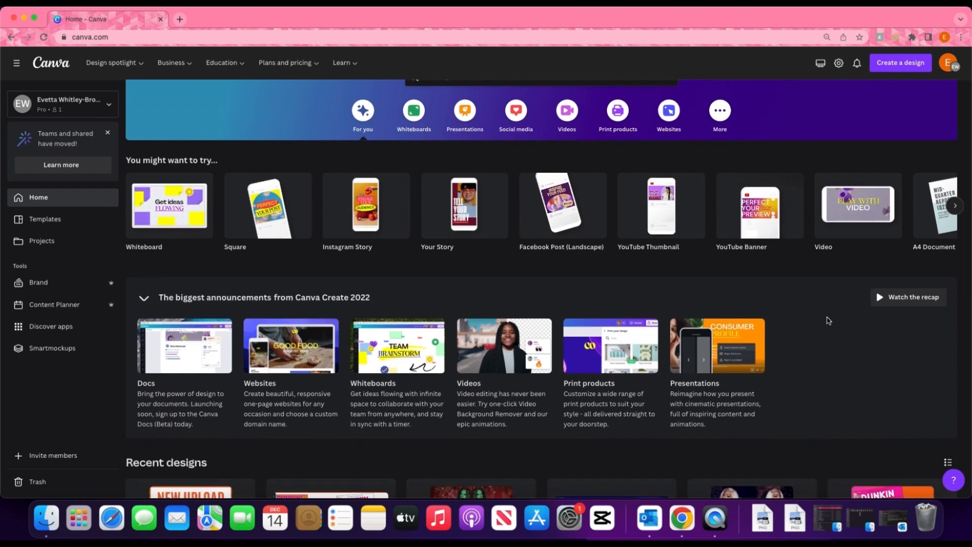
scroll(828, 321, down, 2)
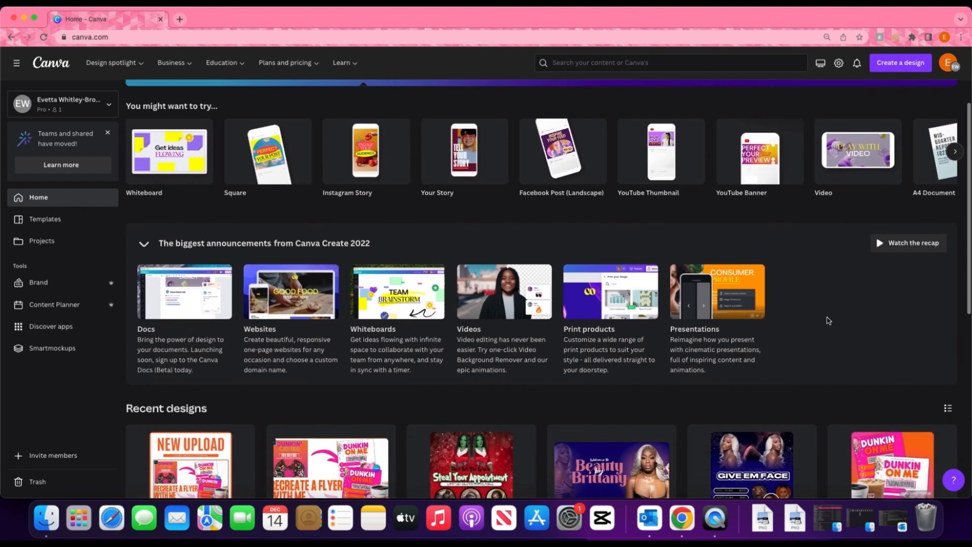
scroll(828, 321, down, 6)
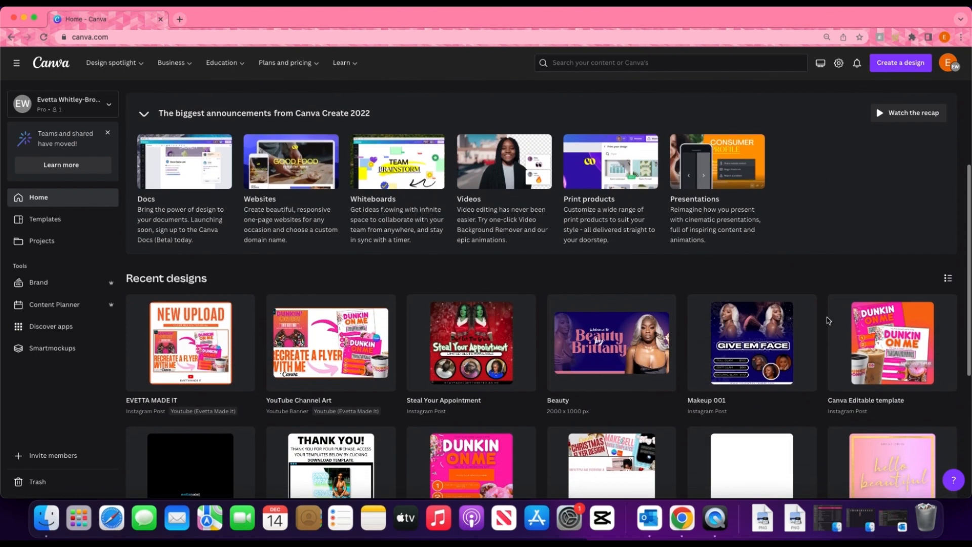
scroll(828, 321, down, 1)
scroll(828, 320, down, 5)
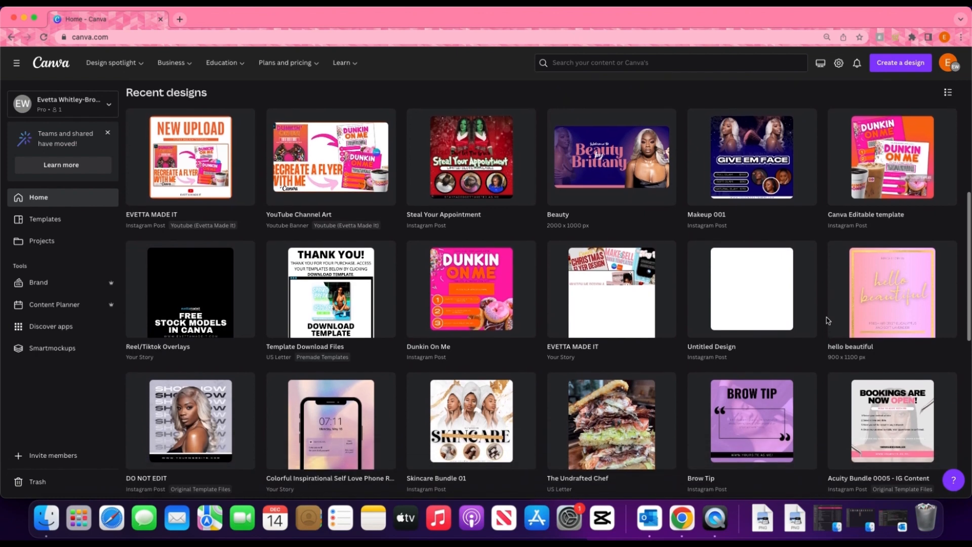
scroll(828, 320, down, 8)
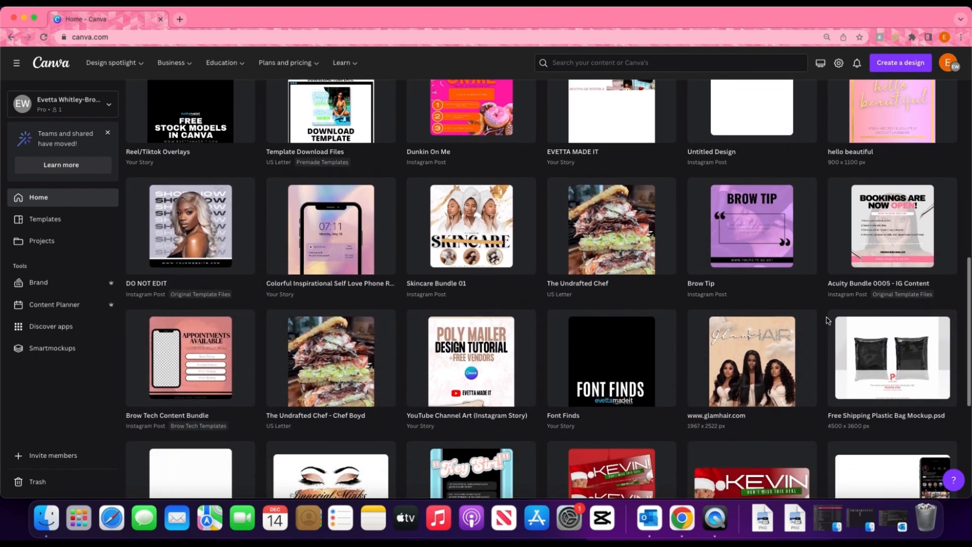
scroll(828, 321, down, 4)
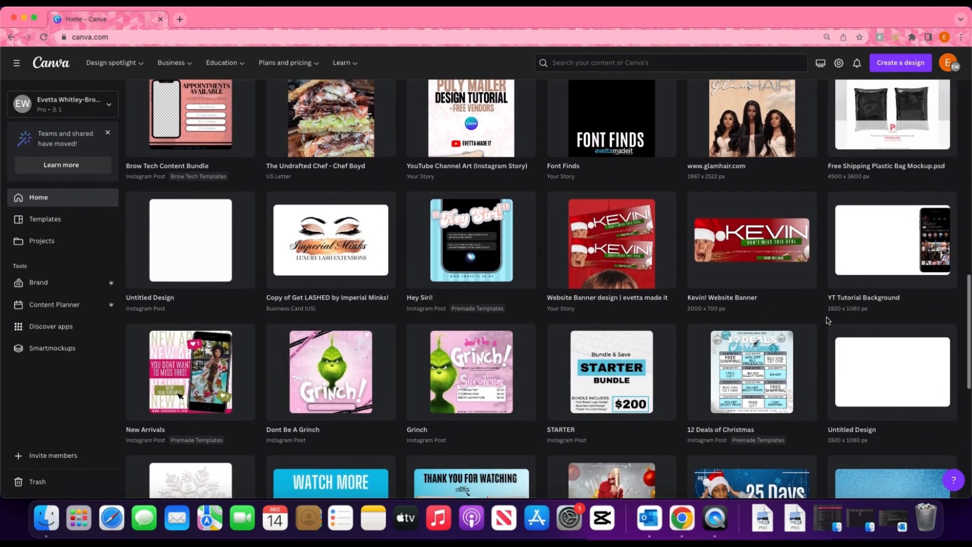
scroll(828, 321, down, 4)
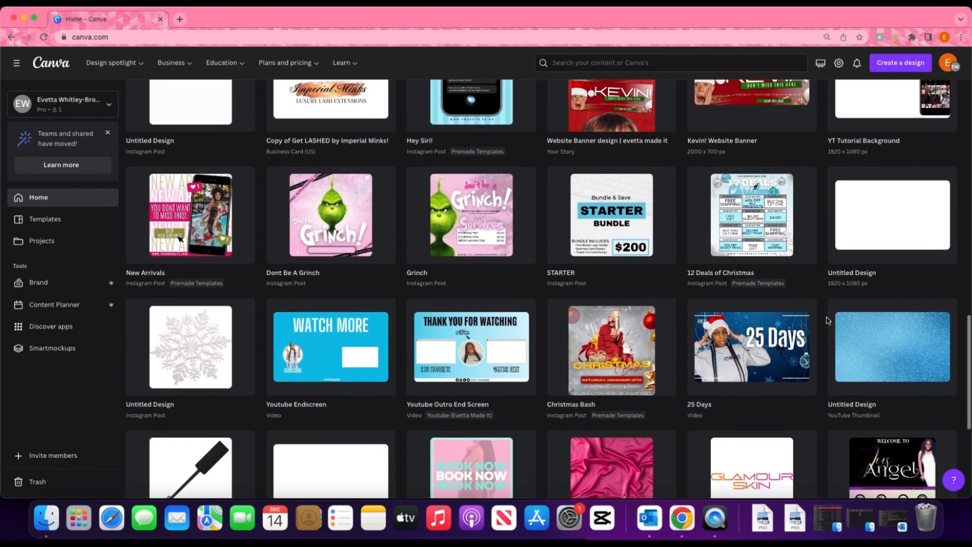
scroll(828, 320, down, 5)
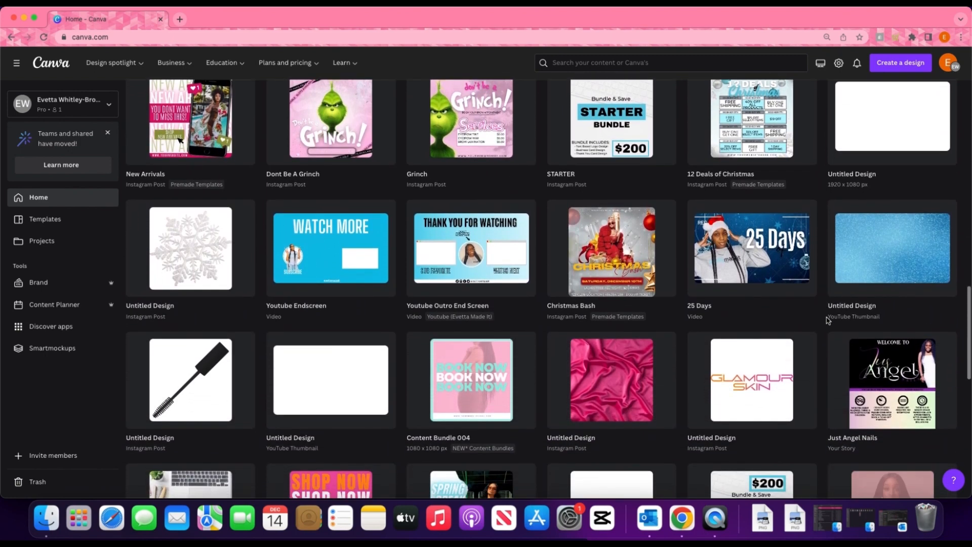
scroll(828, 320, down, 4)
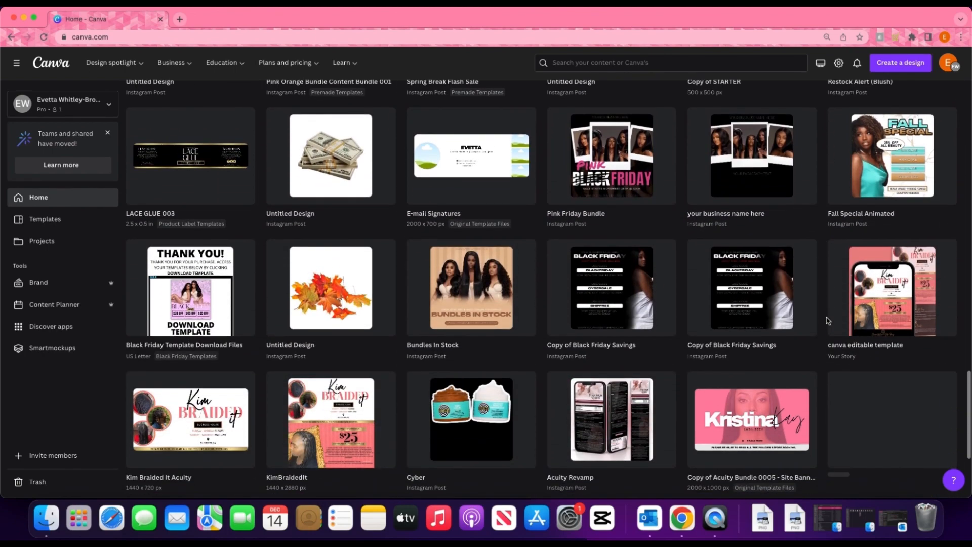
scroll(828, 321, down, 10)
scroll(828, 320, up, 20)
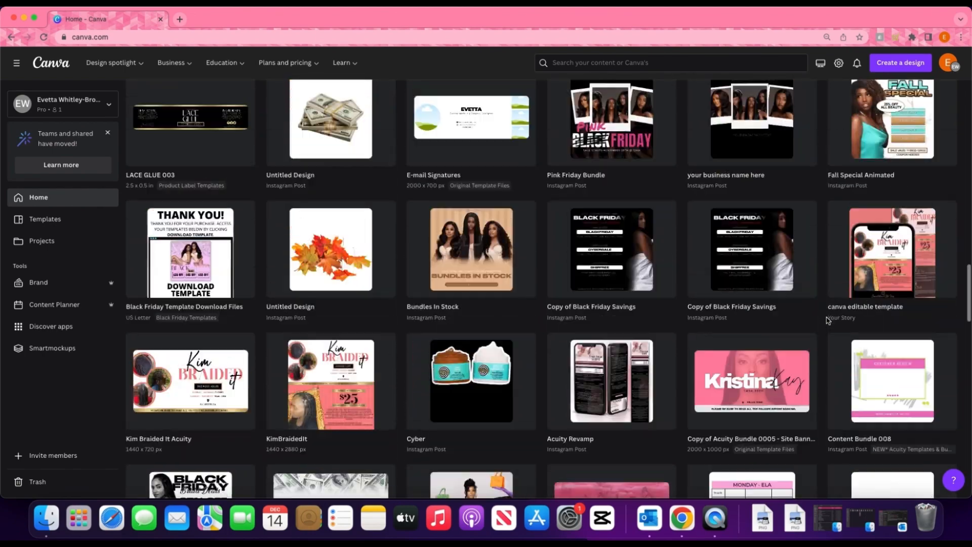
scroll(828, 320, up, 5)
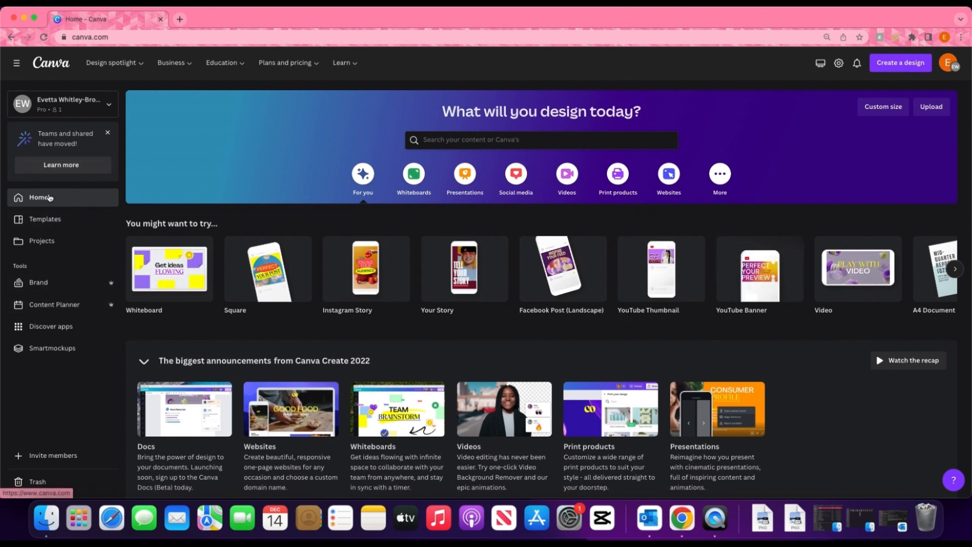
Open the template library and examine its Popular Topics and You May Like collections
click(60, 224)
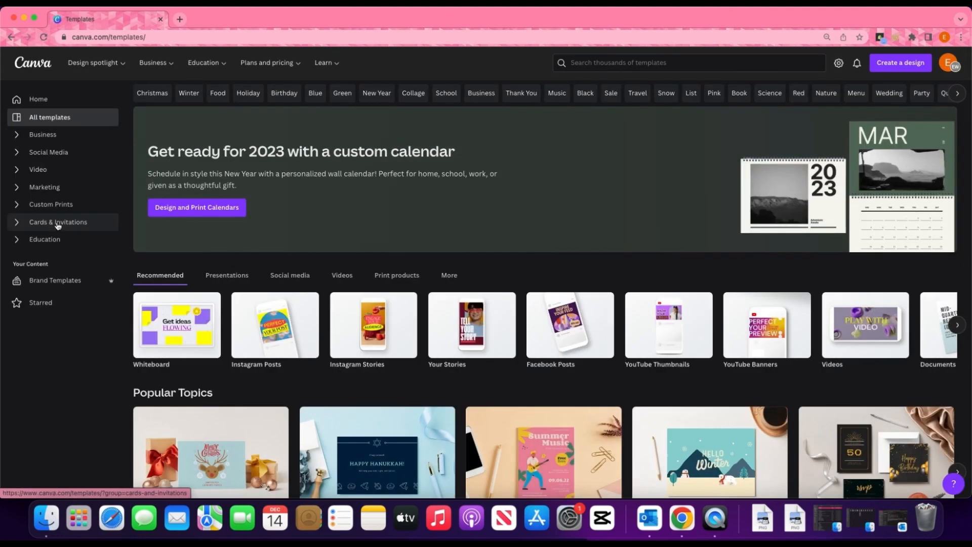
scroll(272, 243, down, 5)
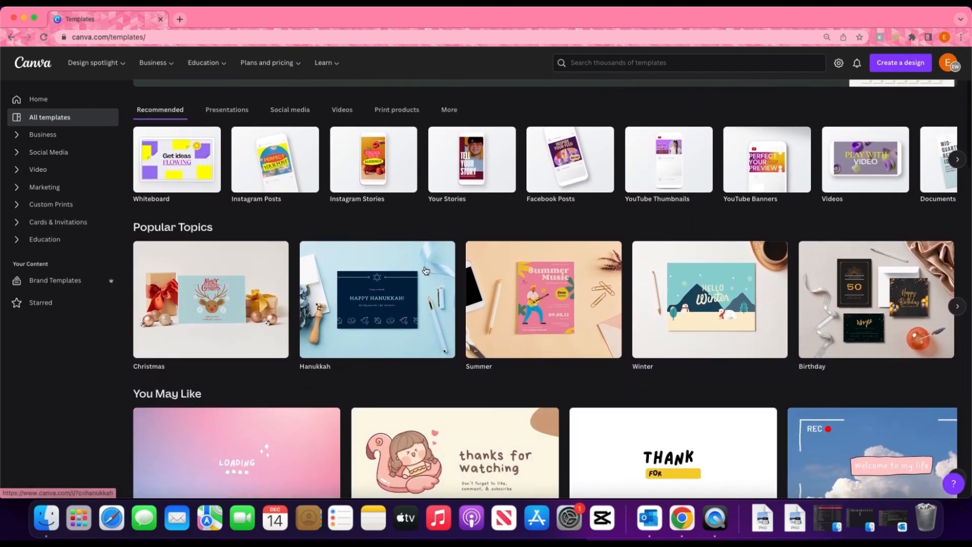
scroll(736, 303, right, 5)
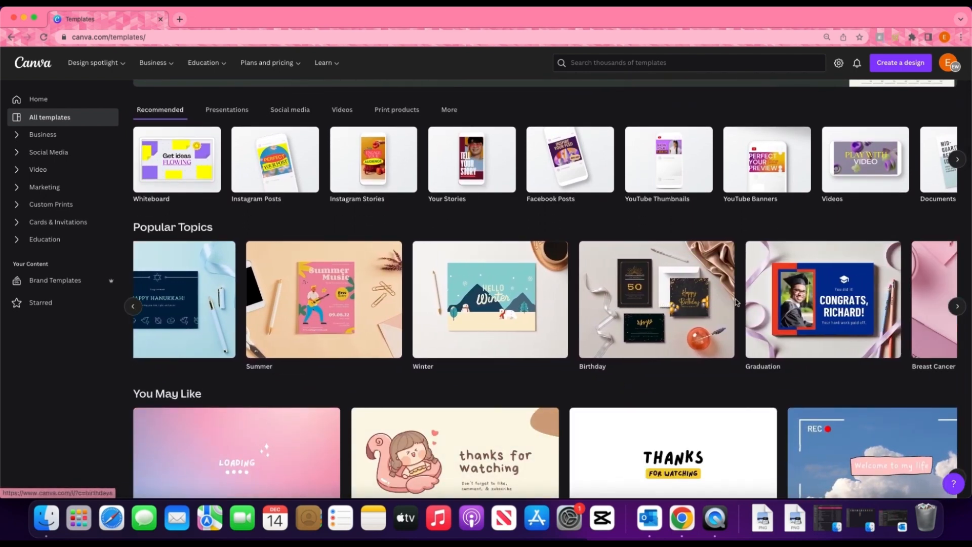
scroll(736, 302, right, 5)
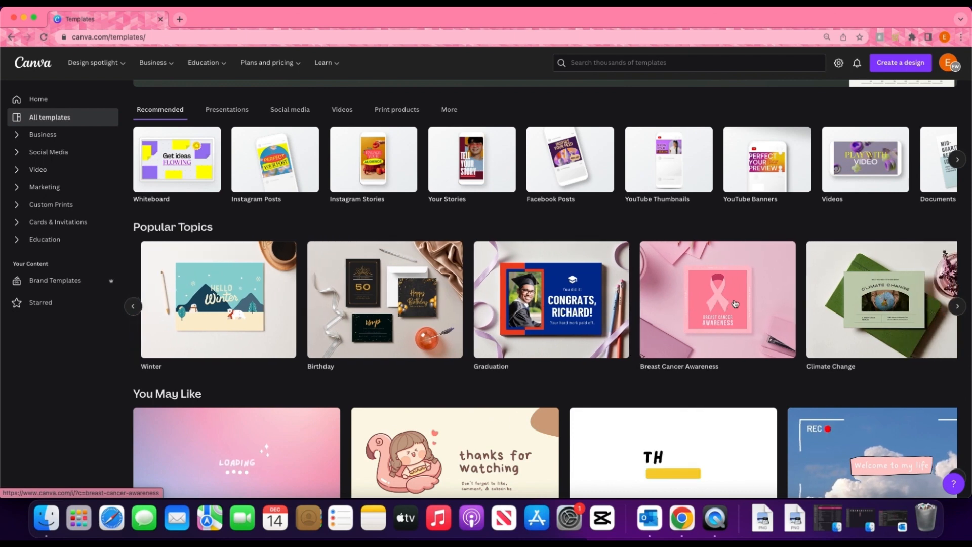
scroll(735, 302, down, 3)
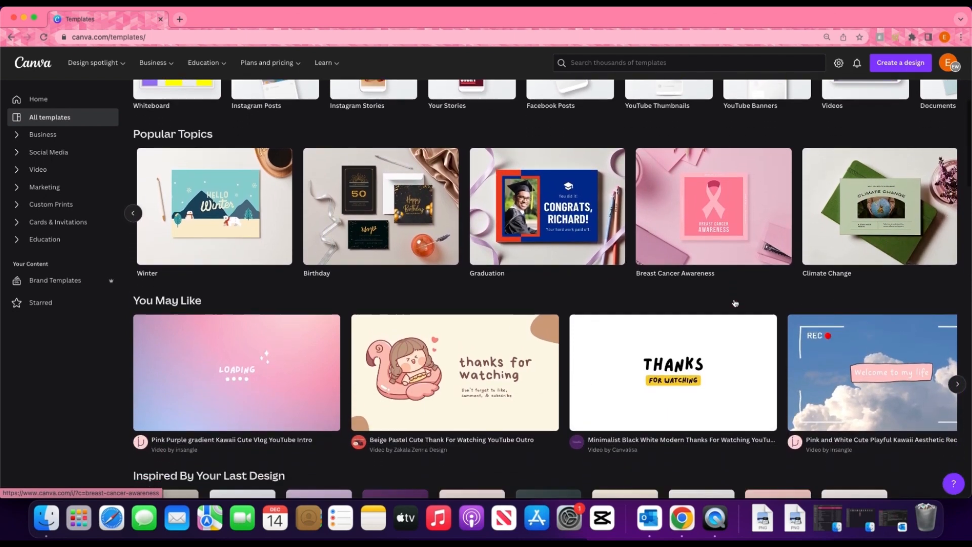
scroll(735, 302, down, 2)
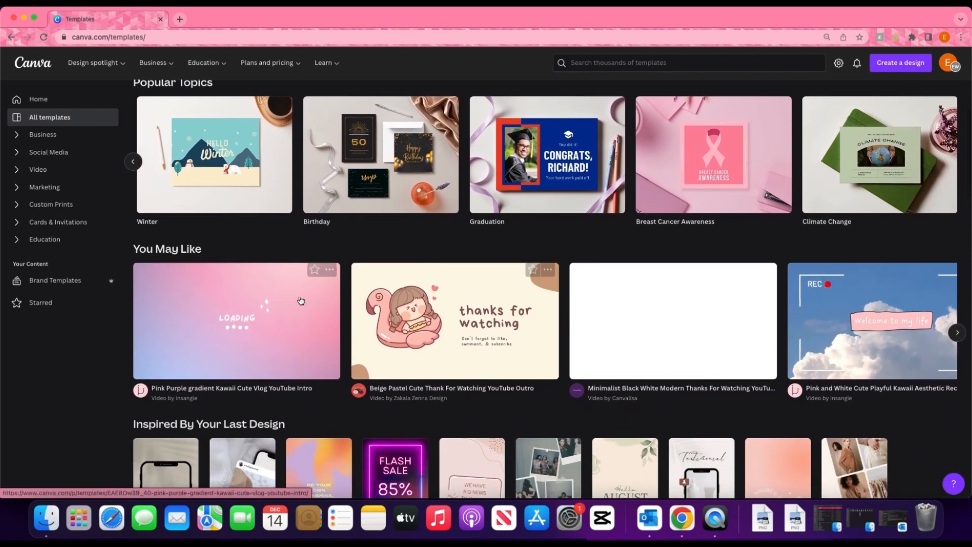
scroll(876, 254, down, 3)
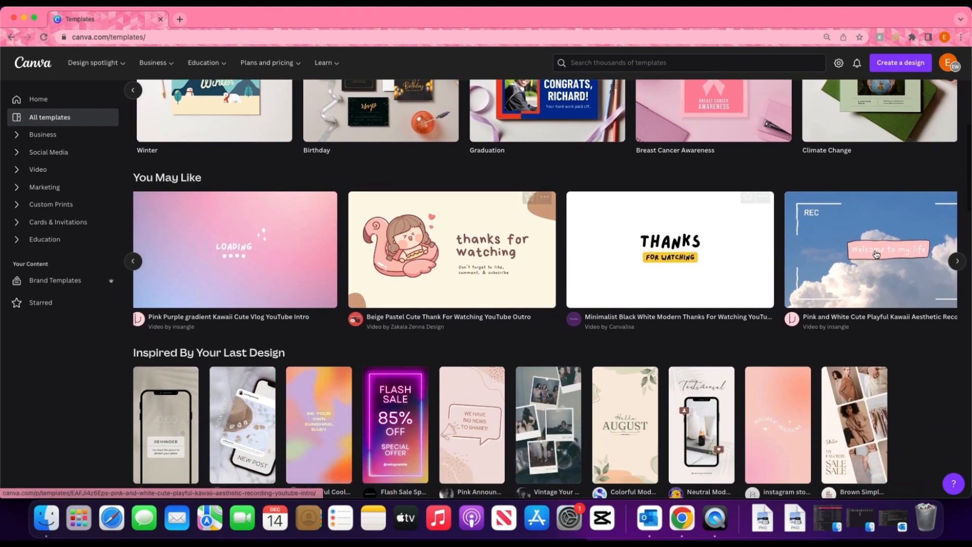
scroll(876, 254, right, 10)
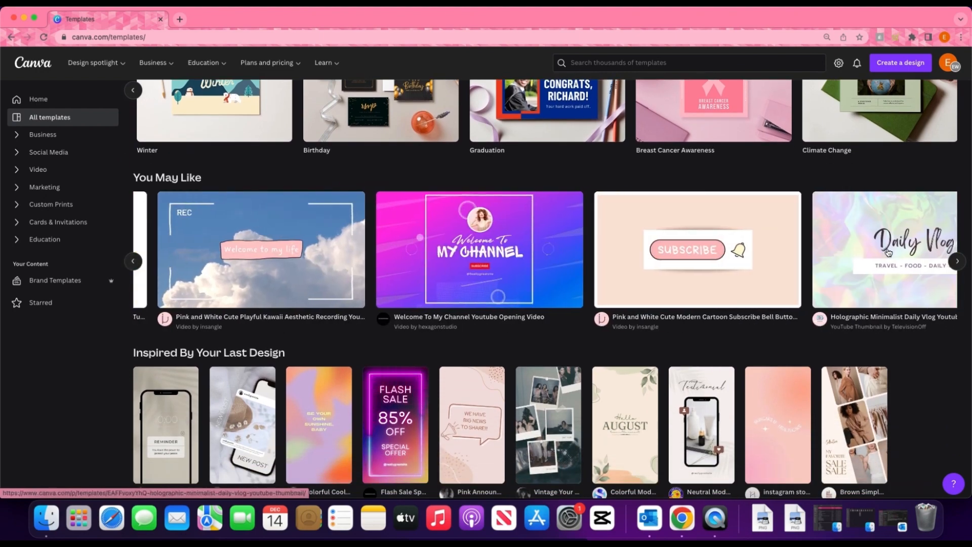
scroll(888, 252, right, 2)
Examine the template collections from Inspired By Your Last Design through Flyers (Portrait)
scroll(888, 252, down, 5)
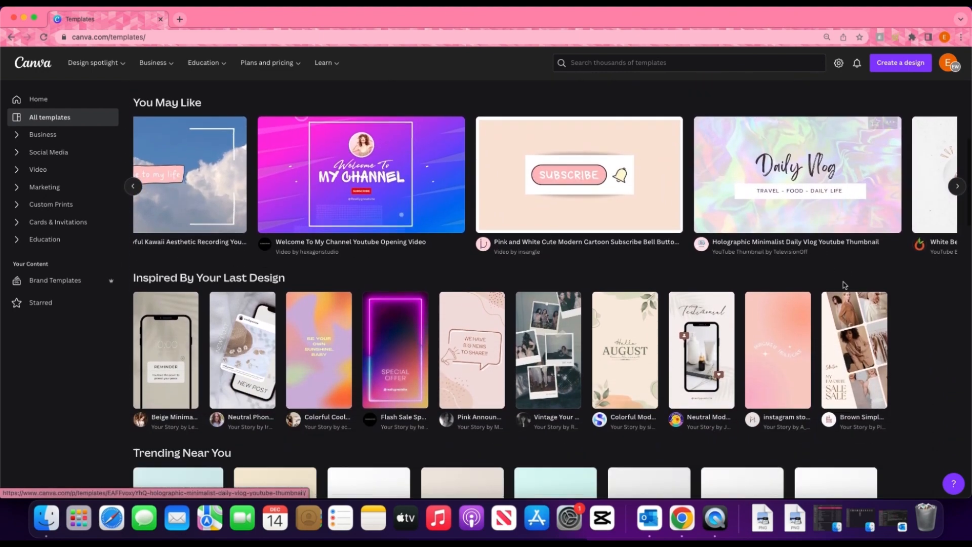
scroll(842, 277, down, 5)
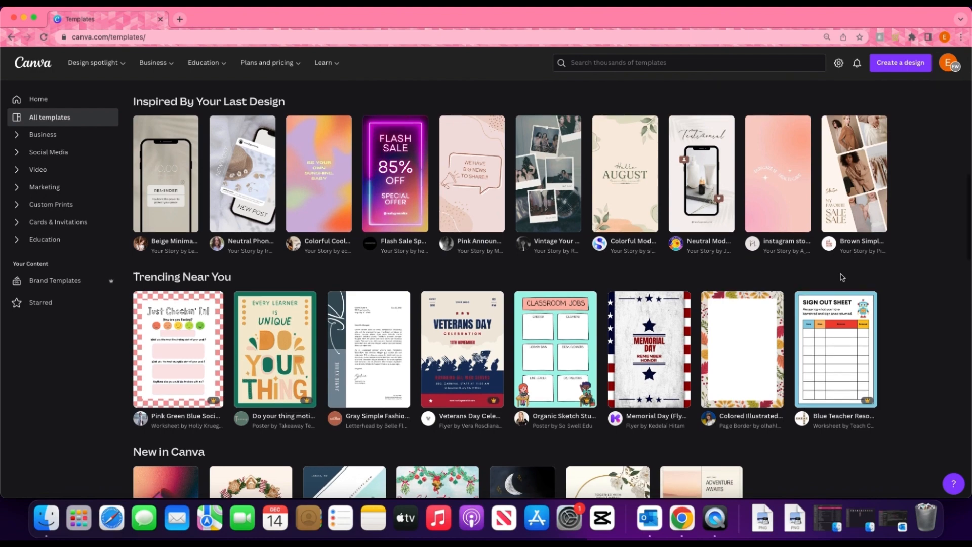
scroll(841, 277, down, 6)
scroll(841, 277, down, 14)
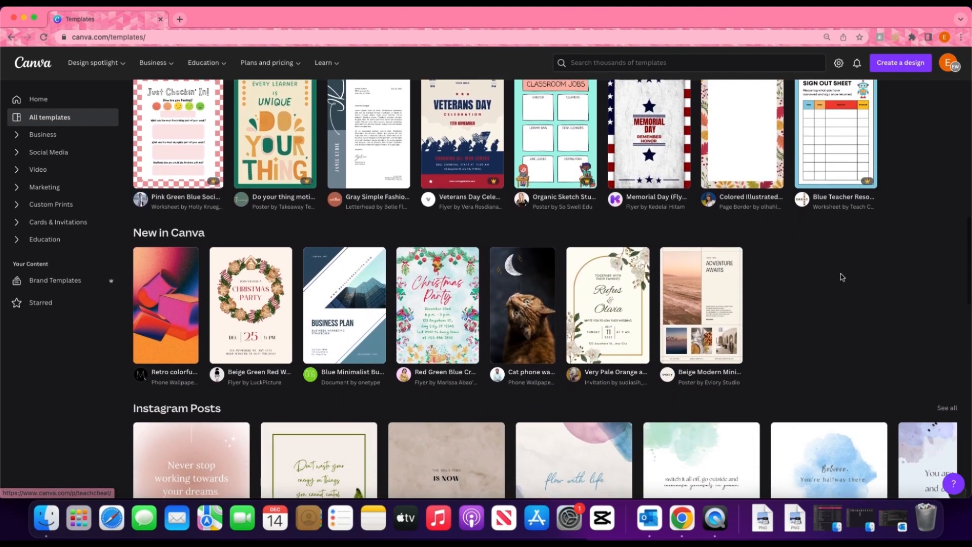
scroll(841, 277, down, 7)
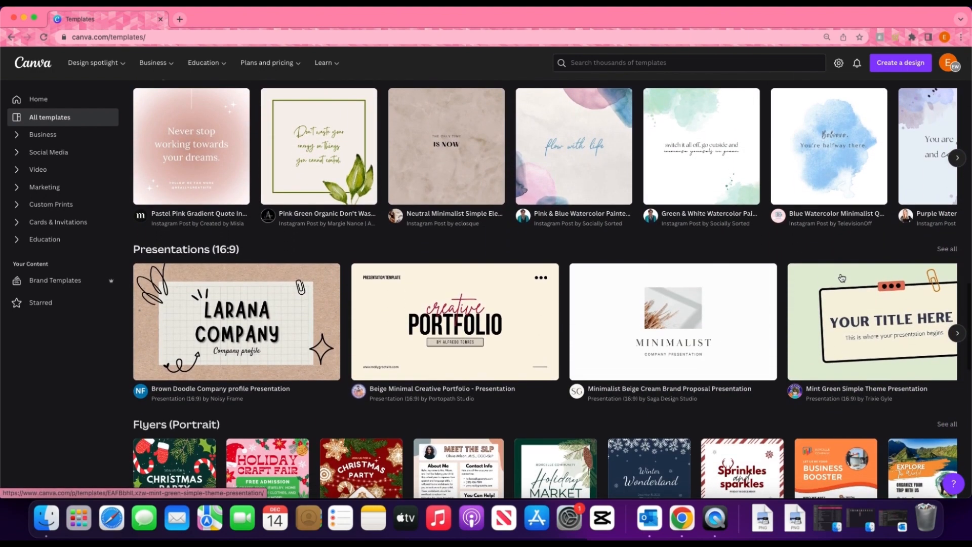
scroll(842, 276, down, 7)
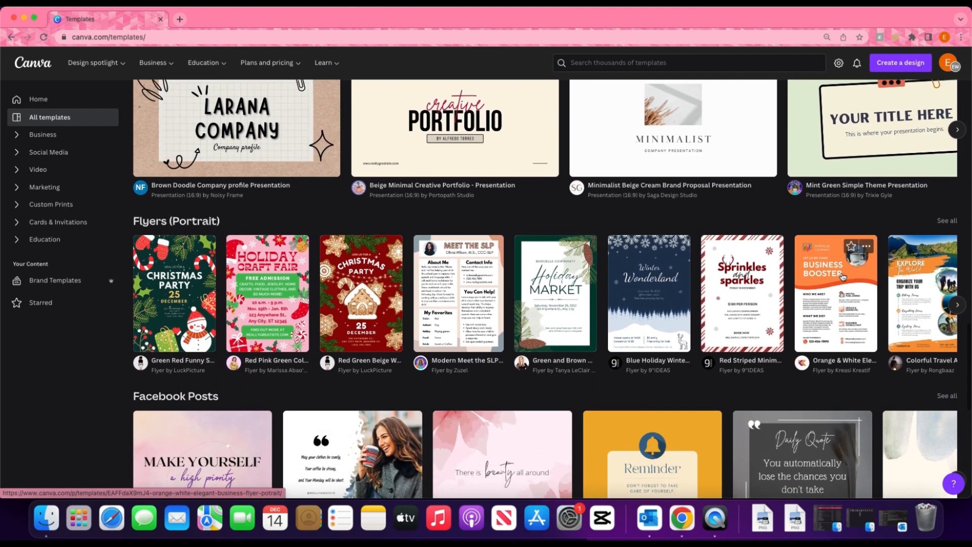
Find the Logos collection among the templates and look through its logo designs to the end
scroll(842, 277, down, 13)
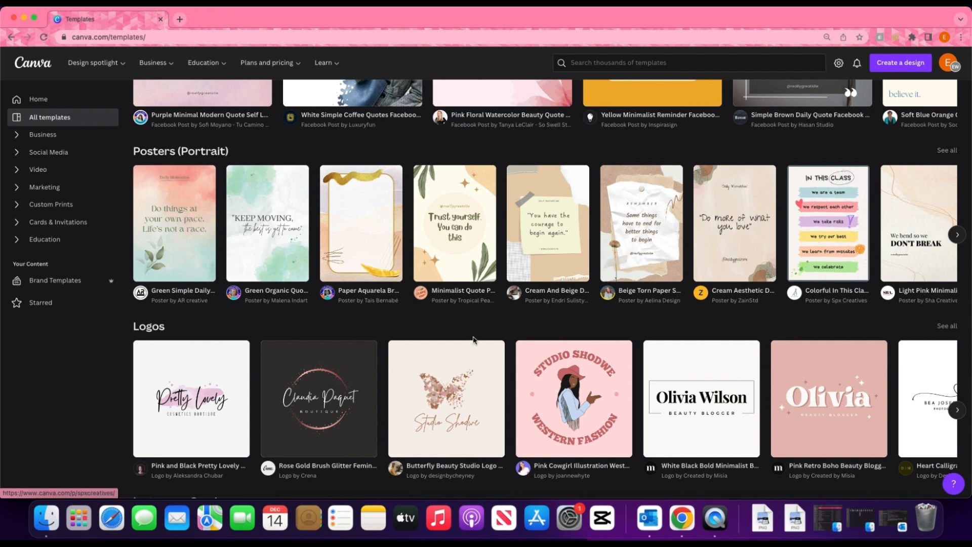
scroll(295, 391, down, 1)
scroll(379, 384, right, 5)
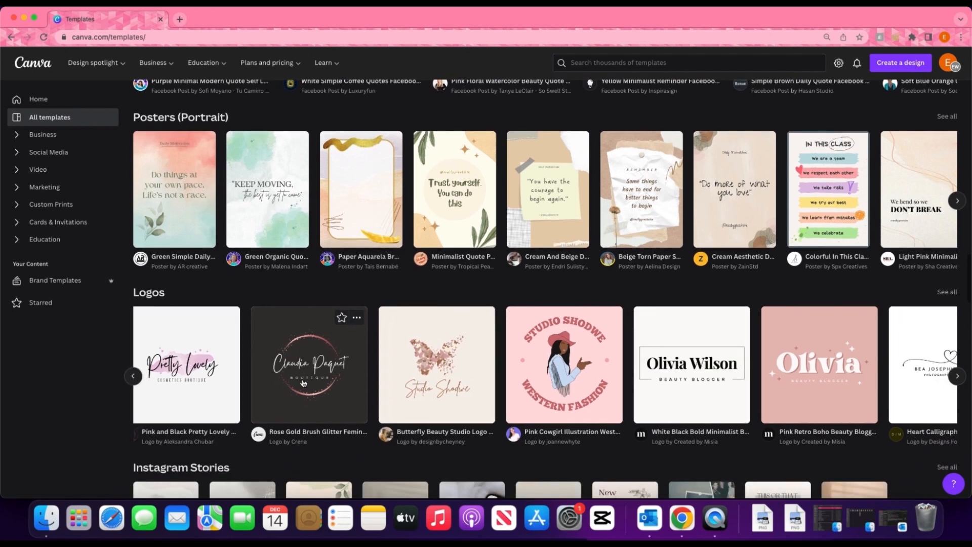
scroll(460, 383, right, 3)
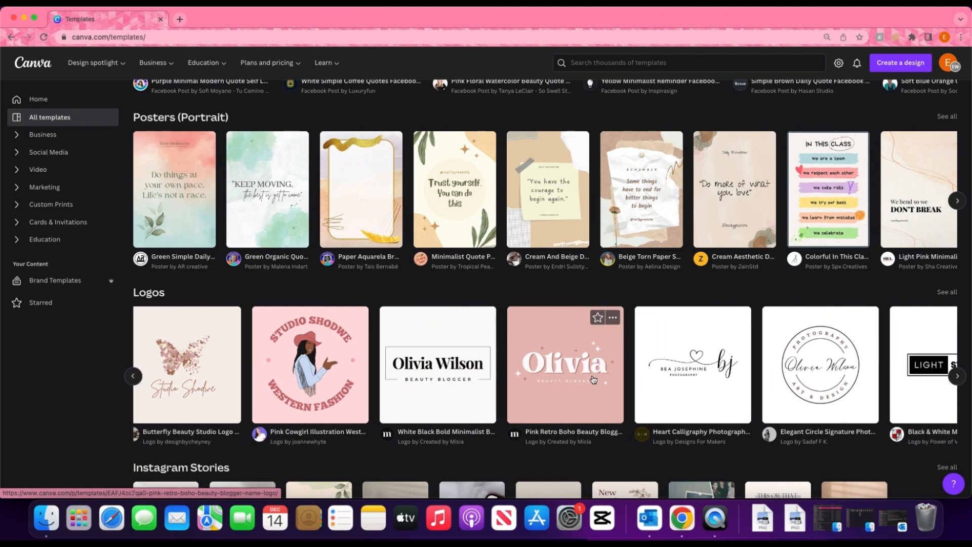
scroll(653, 383, right, 4)
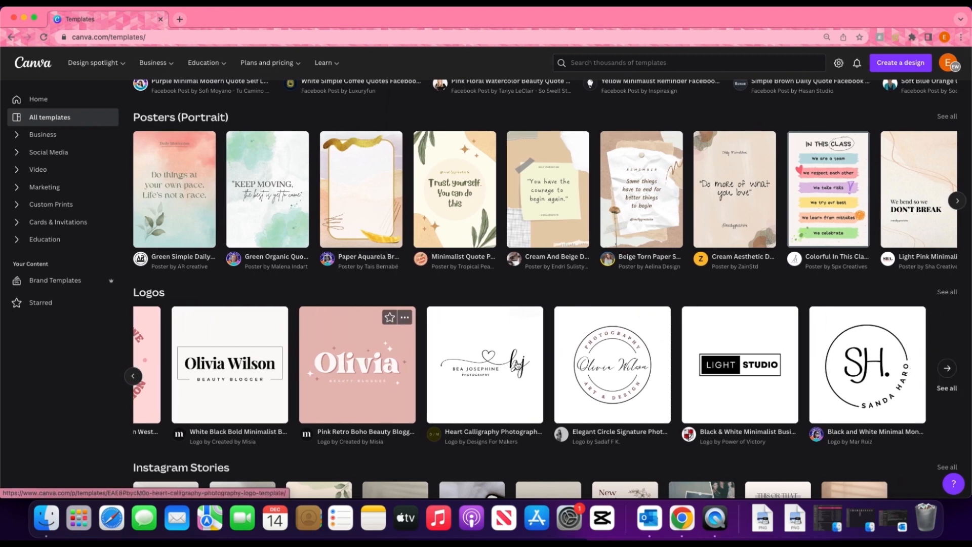
Examine the template collections from Logos through Resumes, including Instagram Stories, Documents, Videos and YouTube Thumbnails, and return to Logos
scroll(828, 361, down, 3)
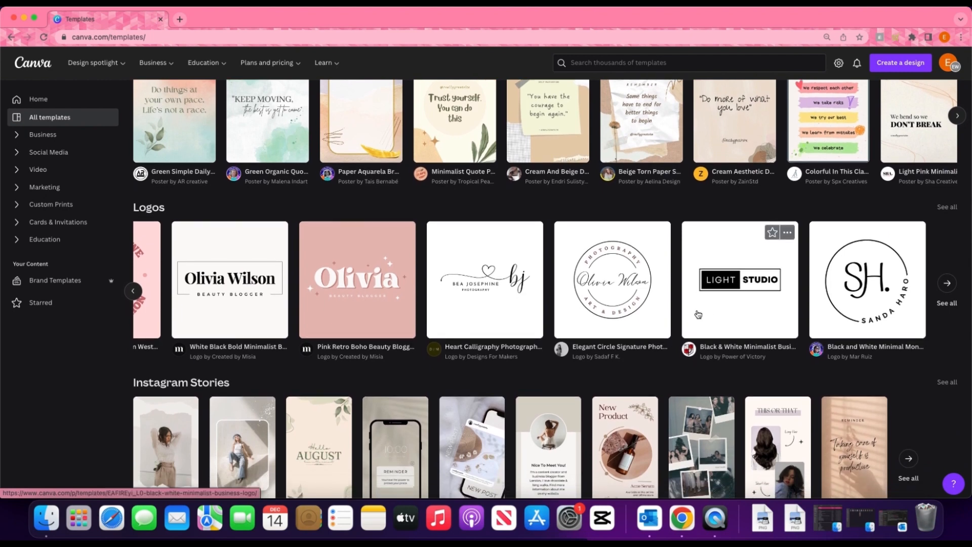
scroll(698, 314, down, 2)
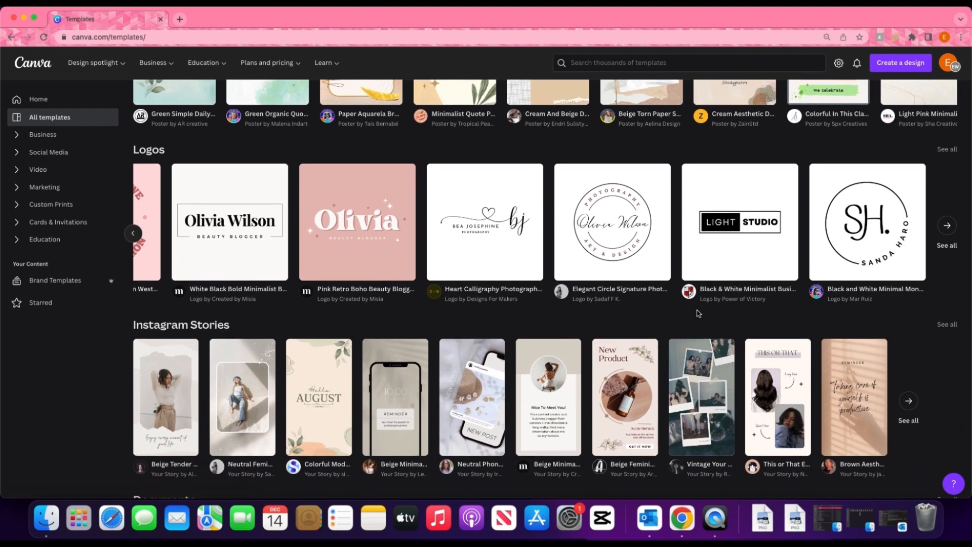
scroll(698, 313, down, 5)
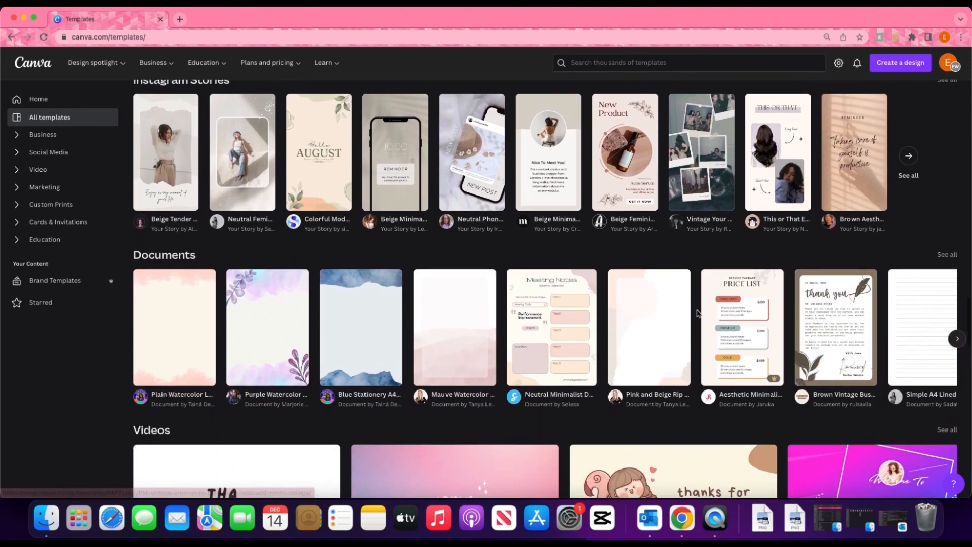
scroll(698, 313, down, 2)
scroll(697, 314, down, 5)
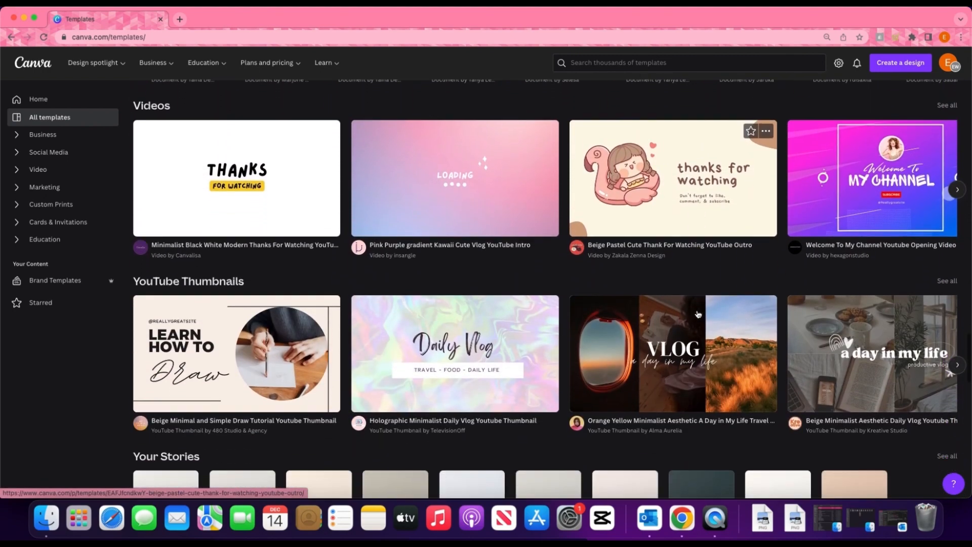
scroll(697, 314, down, 4)
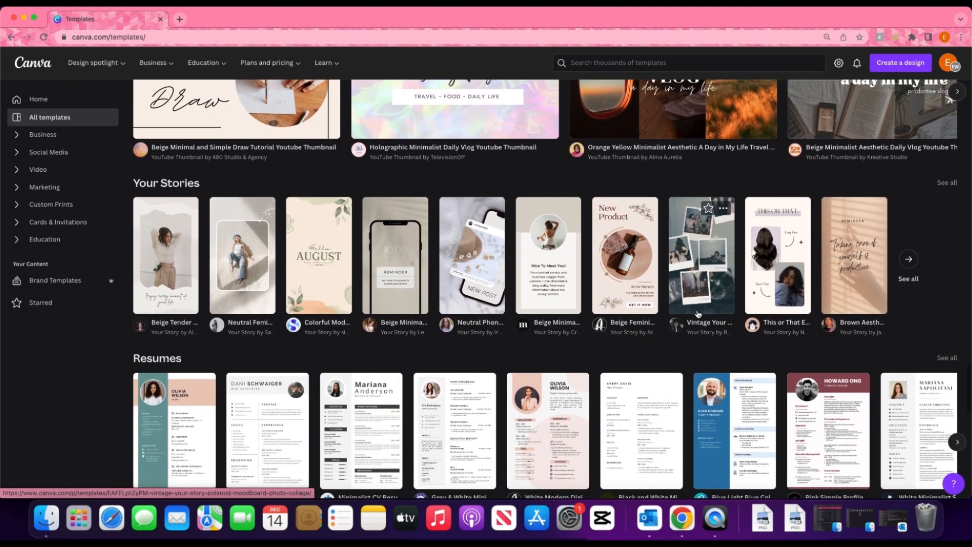
scroll(698, 314, down, 10)
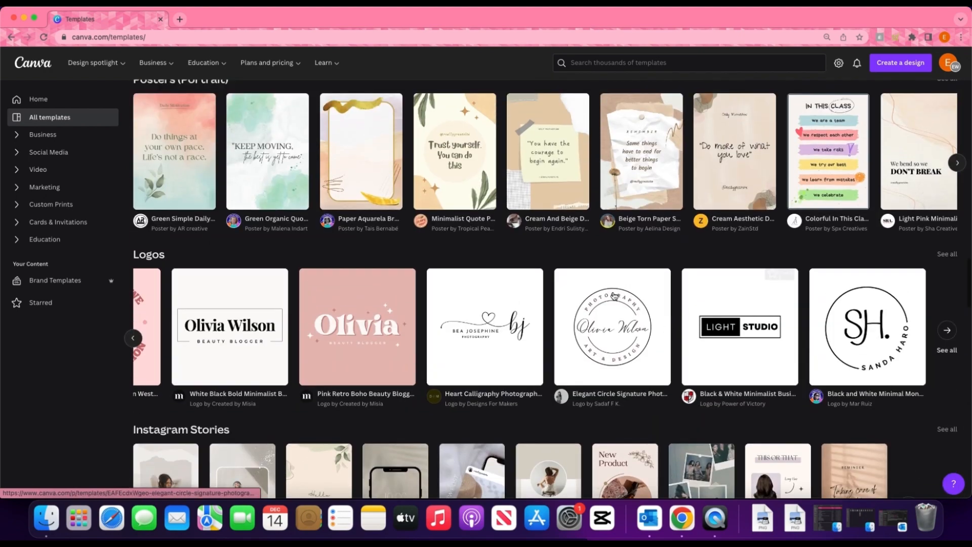
scroll(614, 296, up, 1)
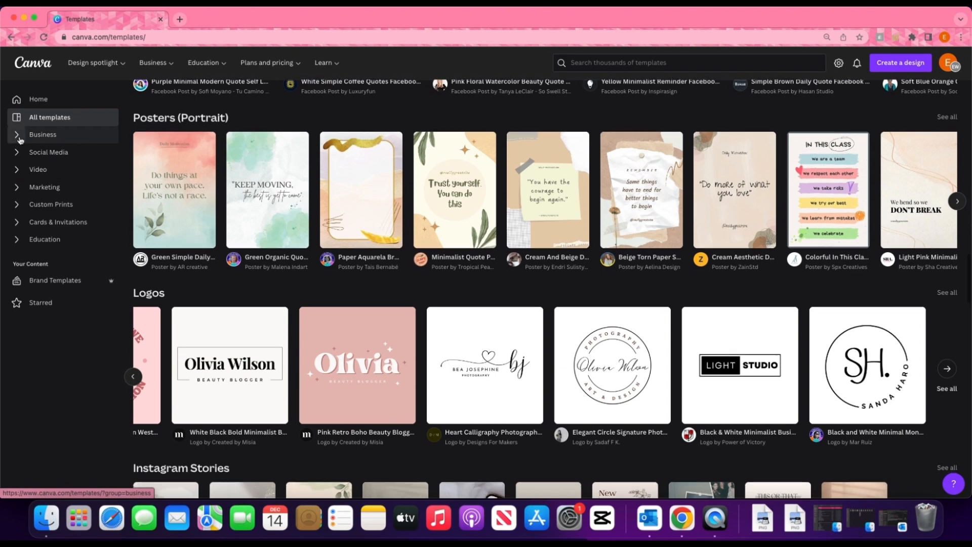
Check the Business category of the template library and return to the home page
click(19, 136)
click(19, 134)
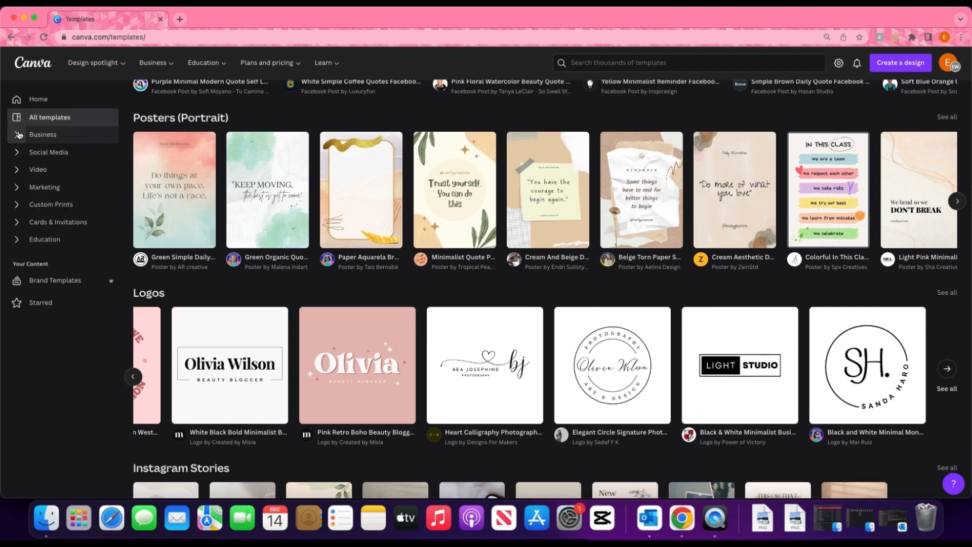
scroll(32, 133, down, 1)
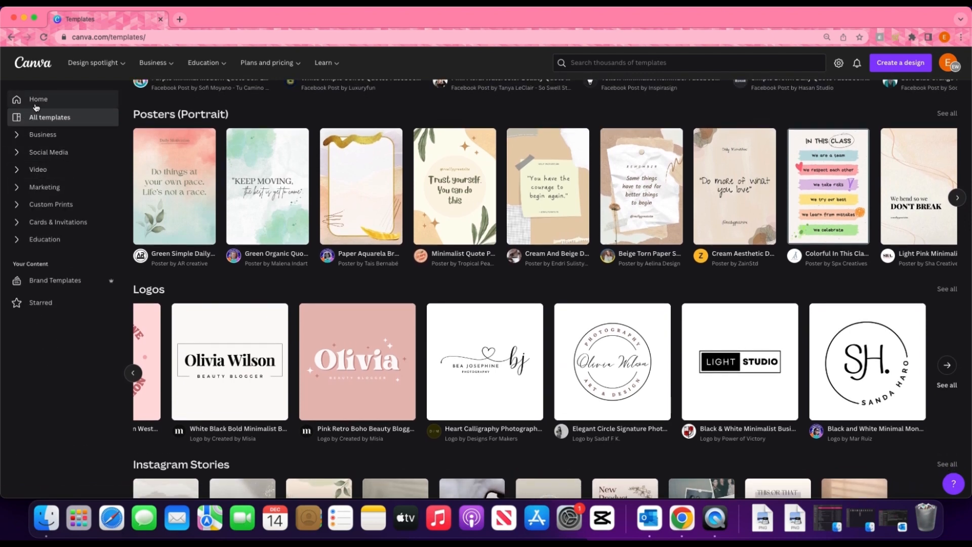
click(41, 99)
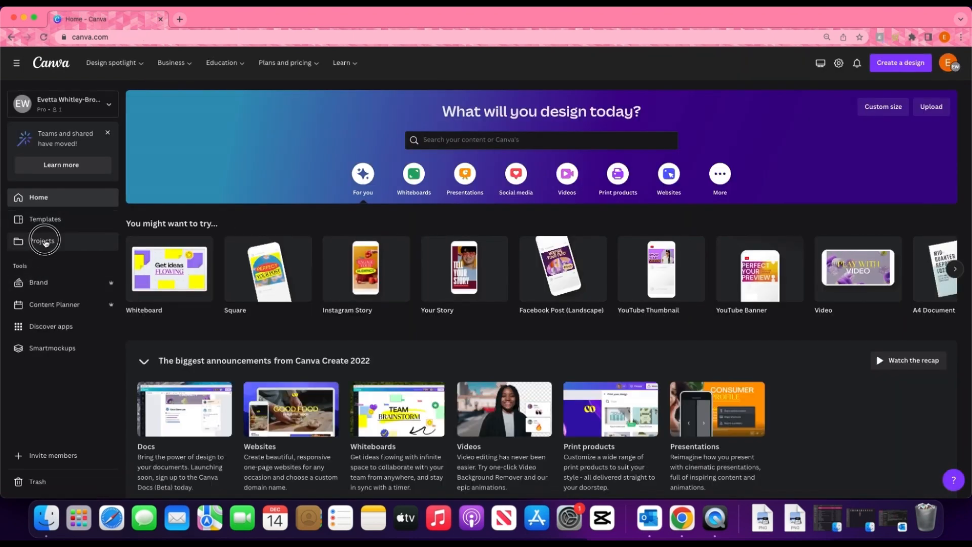
Open the Projects page and look through its recent designs
click(40, 241)
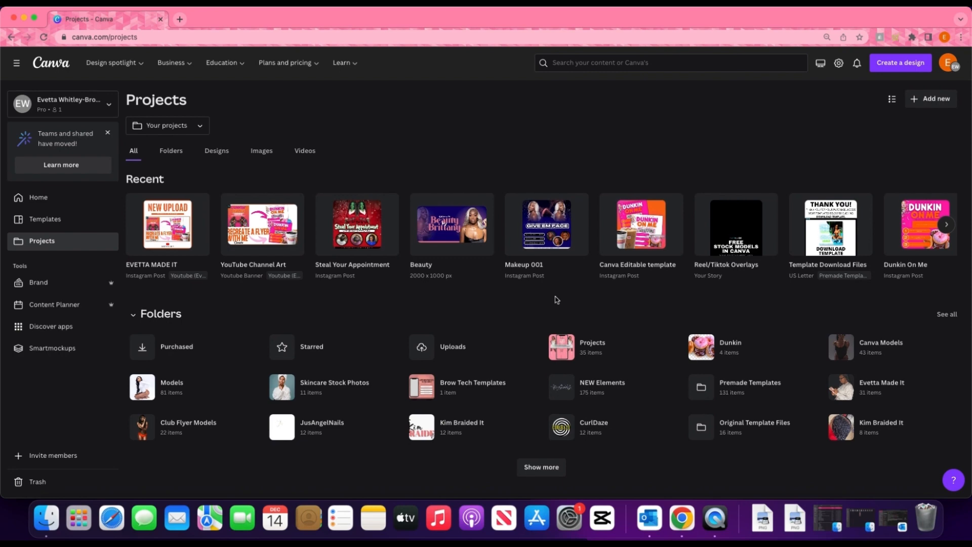
scroll(556, 299, down, 2)
scroll(611, 194, right, 10)
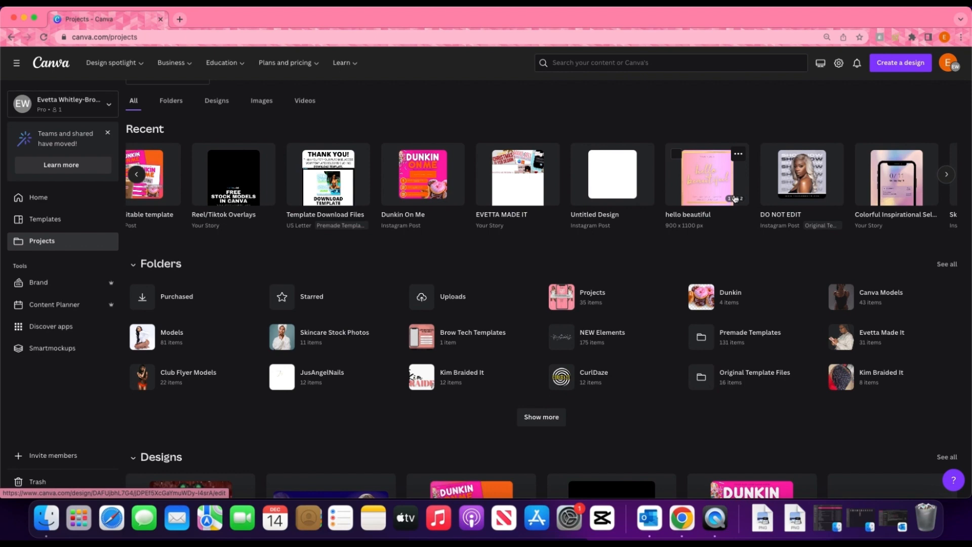
scroll(734, 198, down, 1)
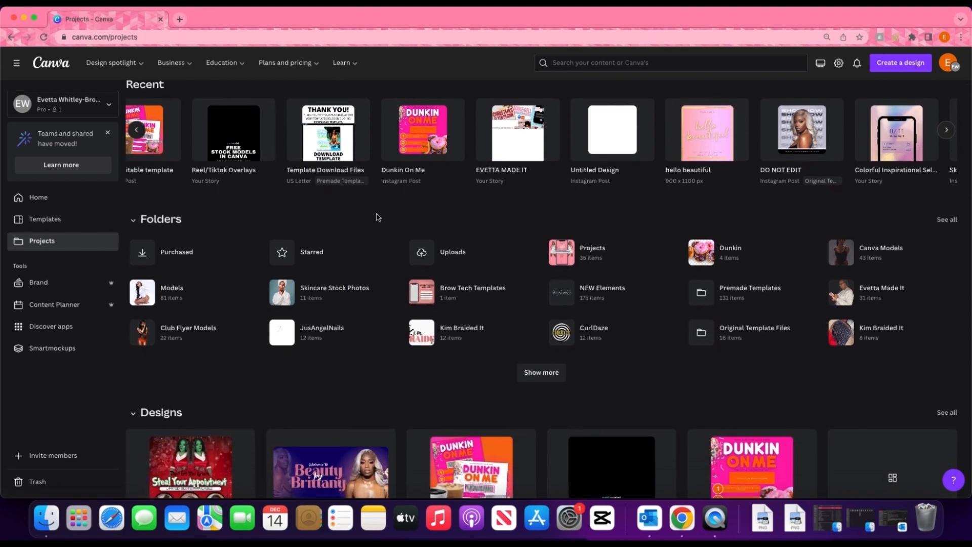
Expand the project folders list twice and look through the additional folders
click(526, 374)
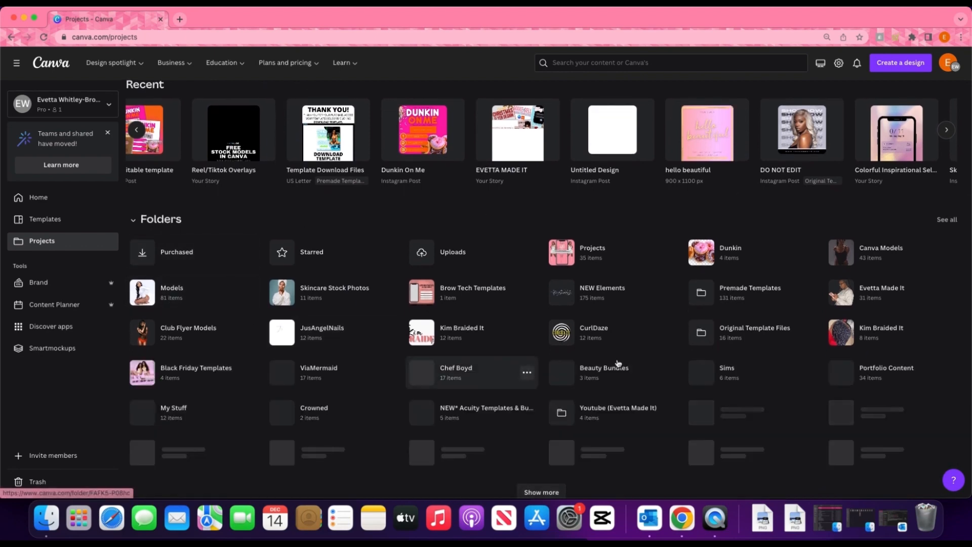
scroll(329, 258, down, 1)
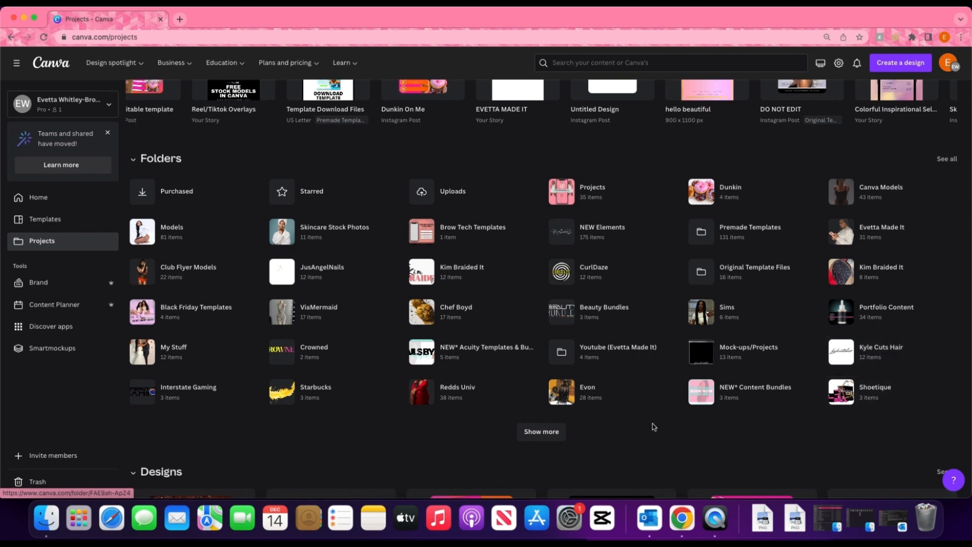
click(541, 431)
scroll(372, 271, down, 2)
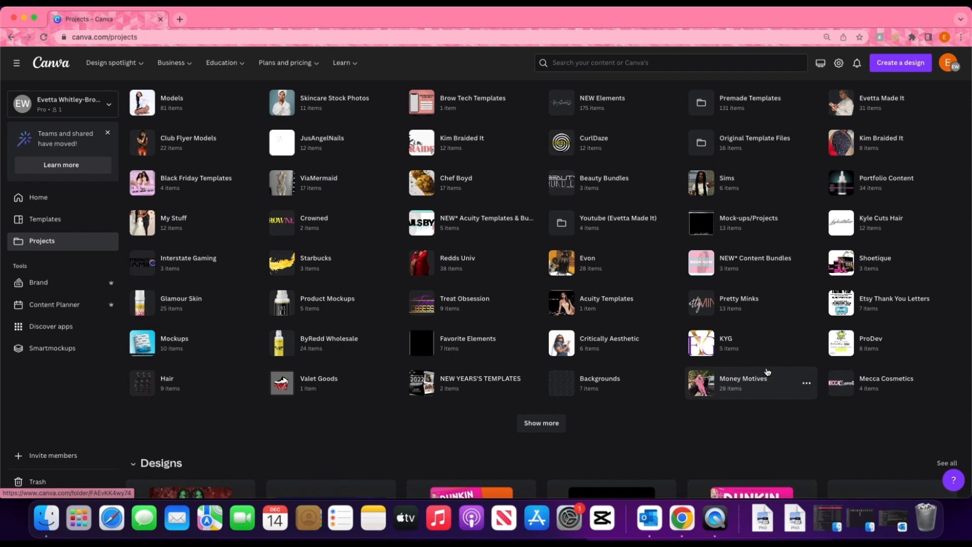
scroll(768, 372, up, 1)
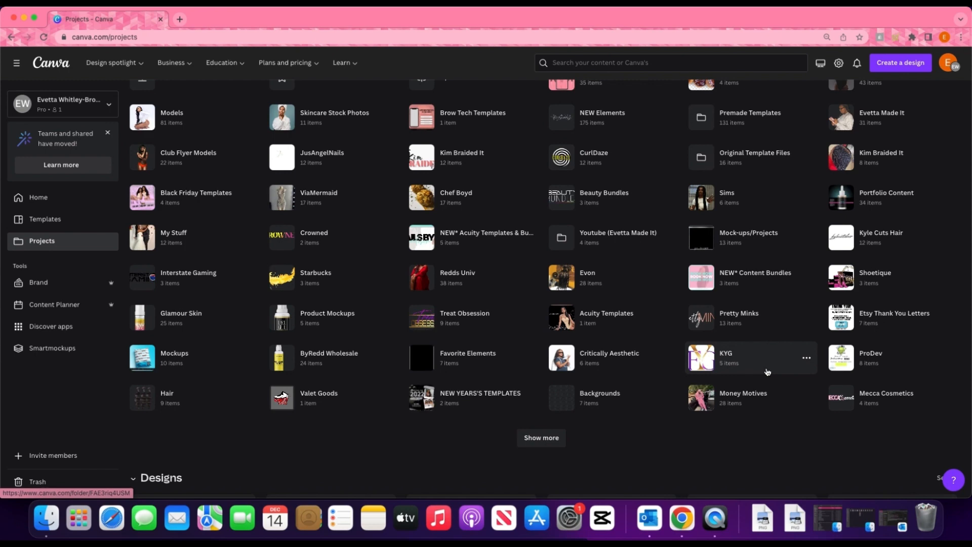
scroll(177, 229, up, 5)
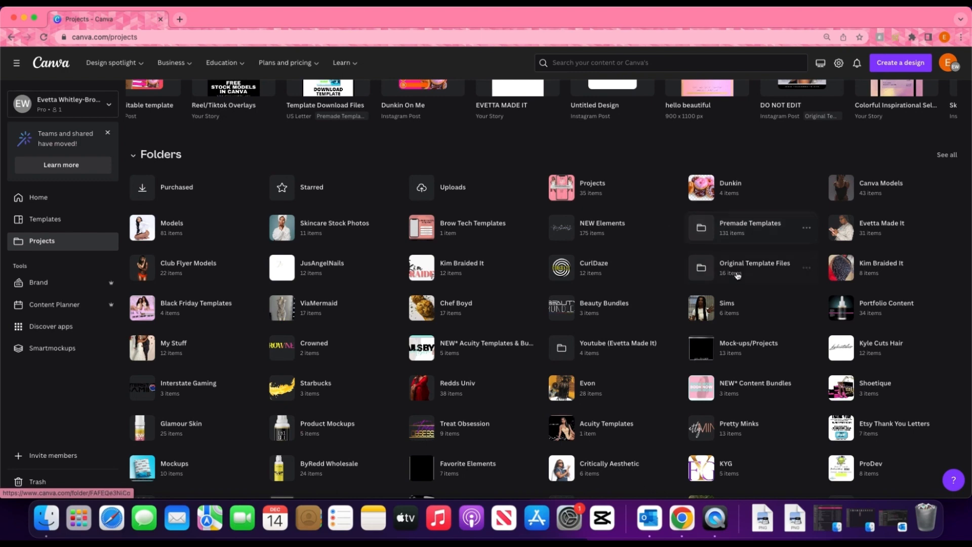
scroll(737, 276, down, 3)
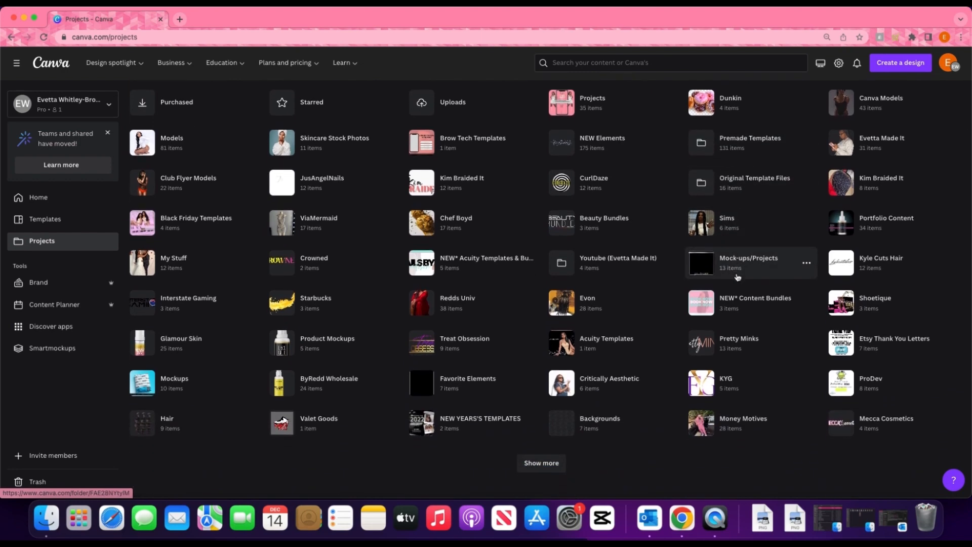
scroll(738, 276, down, 3)
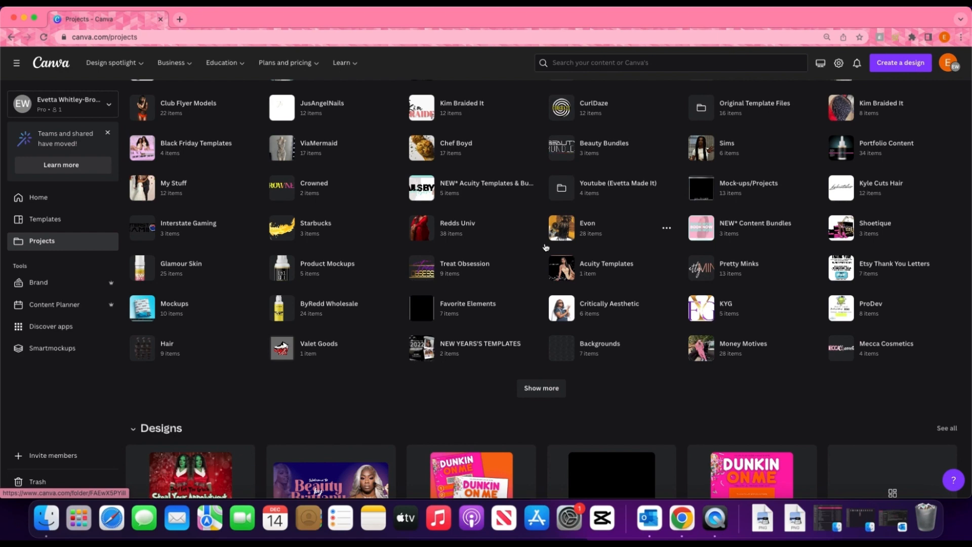
Examine the designs, images and videos stored in Projects and return to the page's beginning
scroll(545, 248, down, 5)
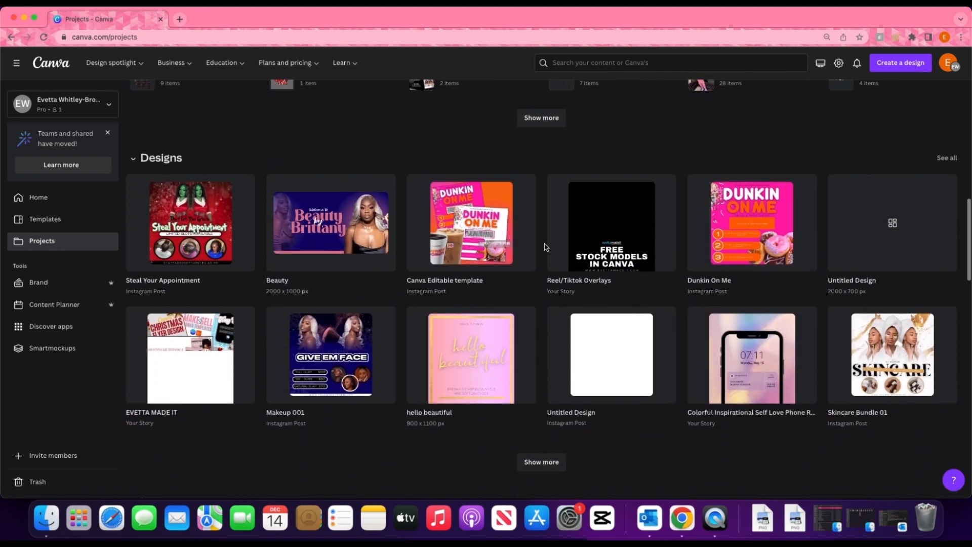
scroll(592, 265, down, 10)
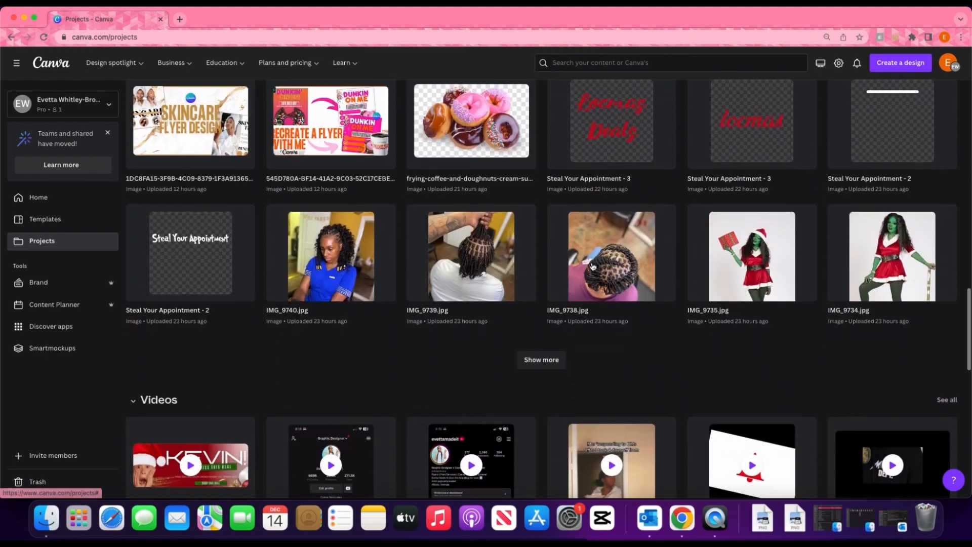
scroll(496, 236, down, 15)
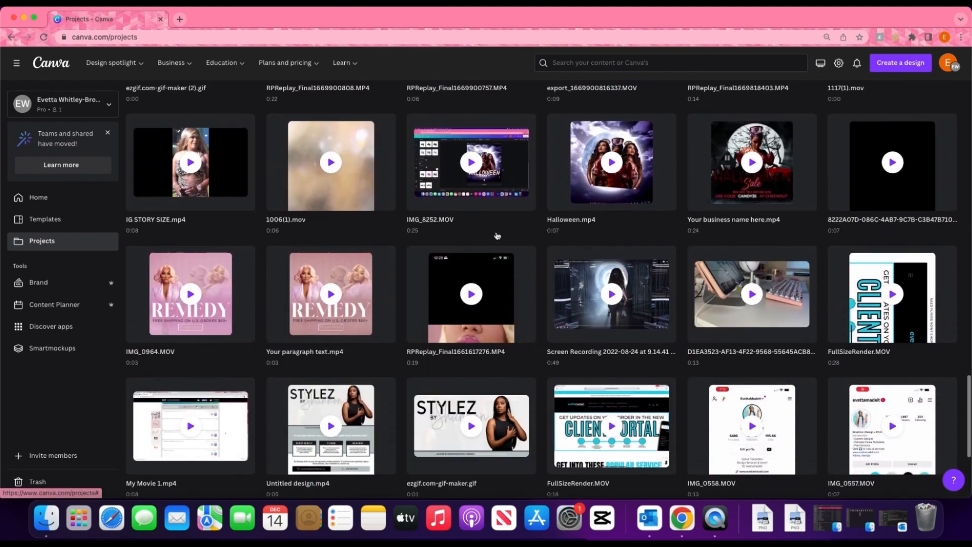
scroll(496, 236, down, 5)
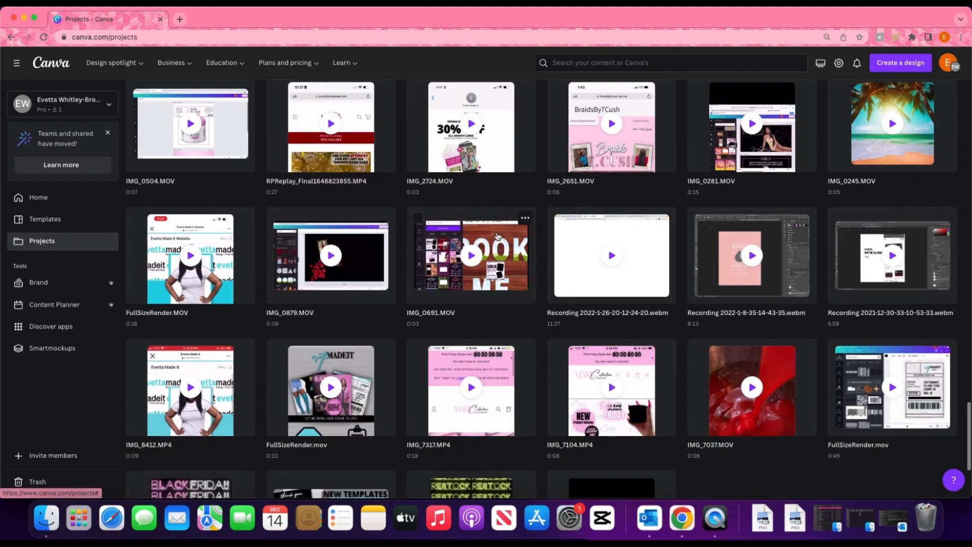
scroll(498, 236, up, 20)
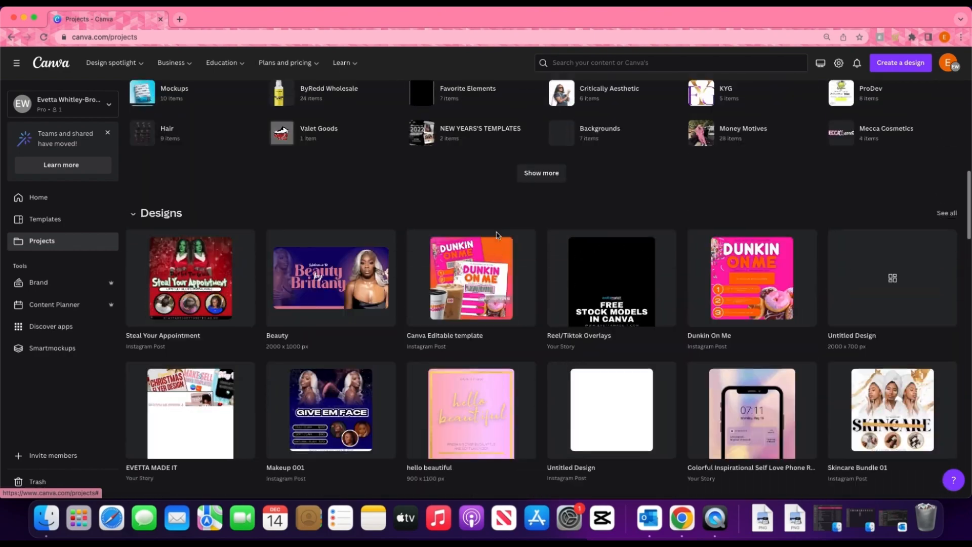
scroll(498, 236, up, 8)
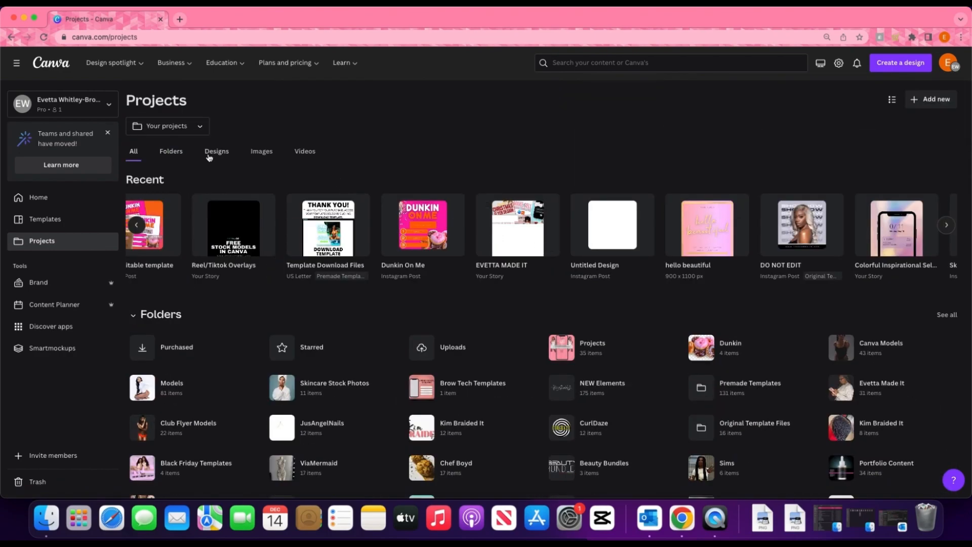
Show only the folders in Projects and look through them, then show only the designs
click(183, 153)
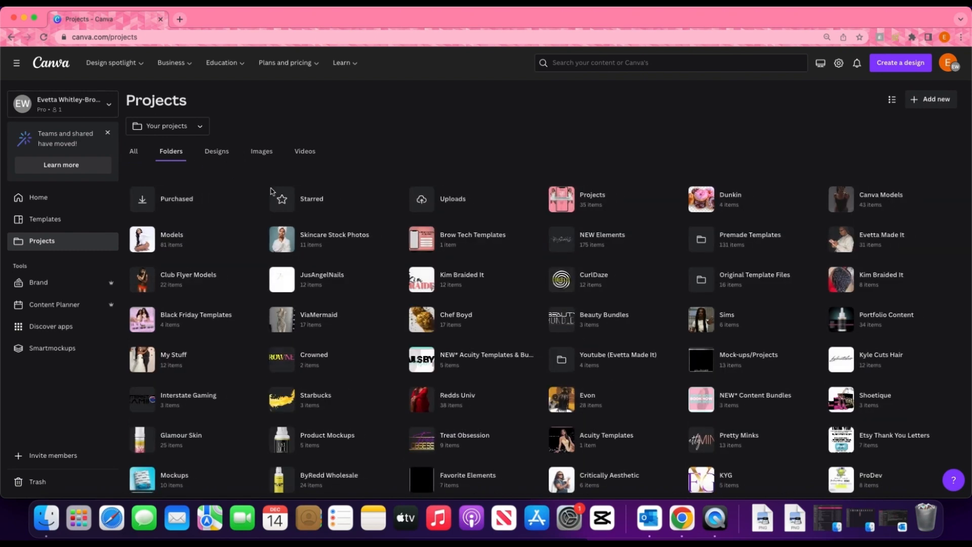
scroll(339, 225, down, 5)
scroll(339, 225, up, 5)
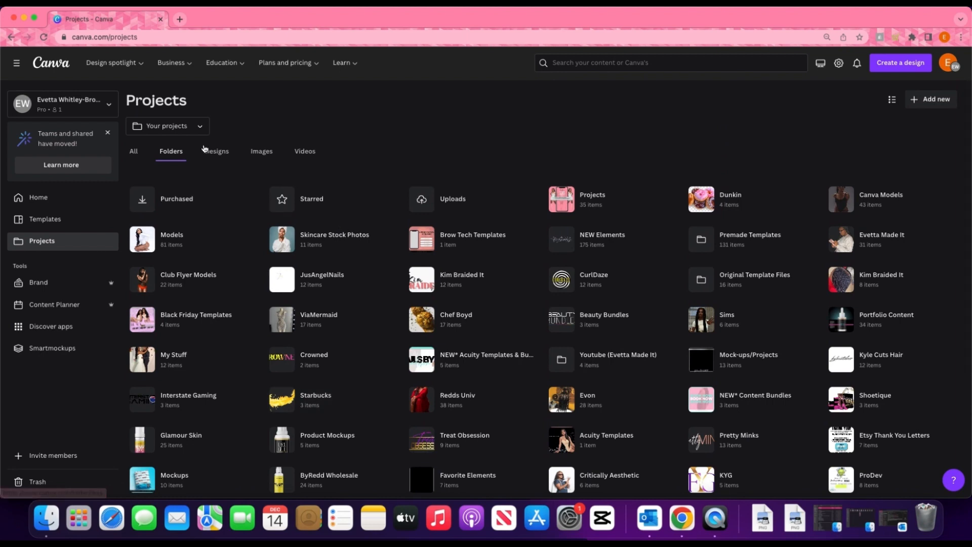
click(221, 154)
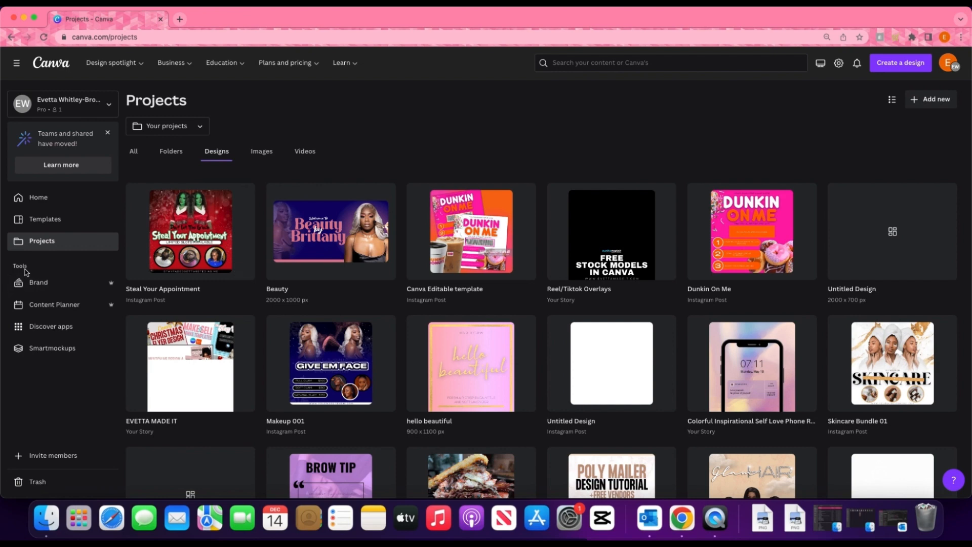
Open the Brand area, view its brand templates and brand controls, and return to the brand kits
click(45, 287)
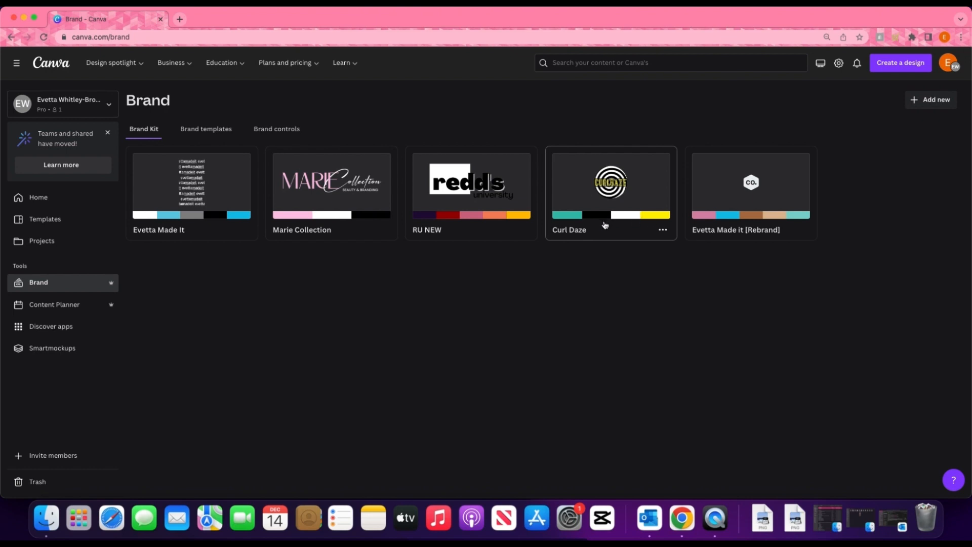
click(218, 129)
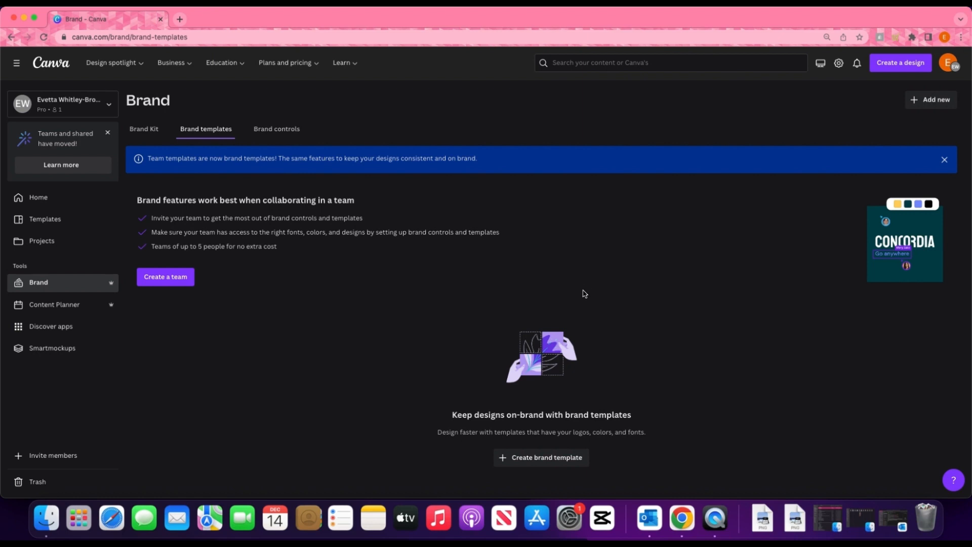
click(275, 128)
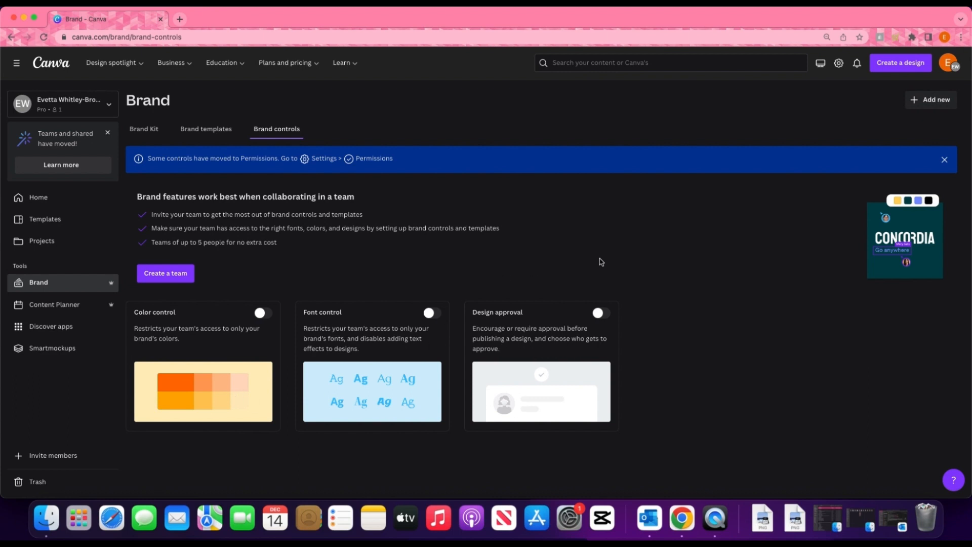
click(145, 132)
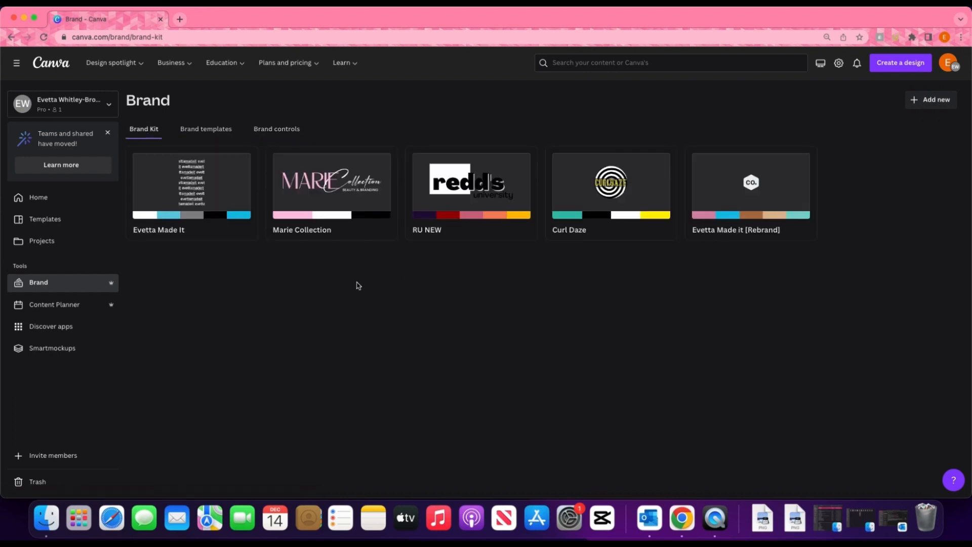
Open the first brand kit and display its uploaded brand fonts
click(220, 187)
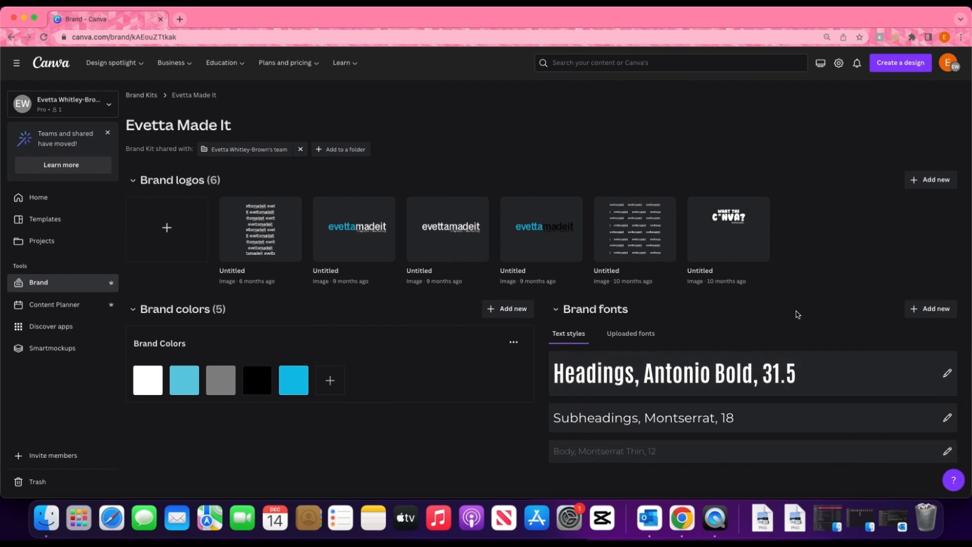
click(648, 334)
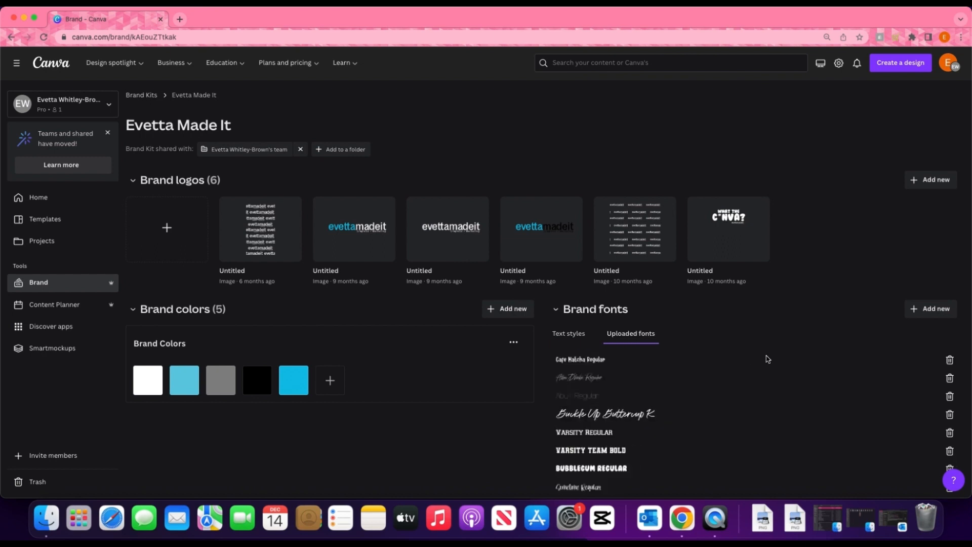
Look through the brand kit's uploaded fonts from the first entry to the end of the list
scroll(768, 359, down, 3)
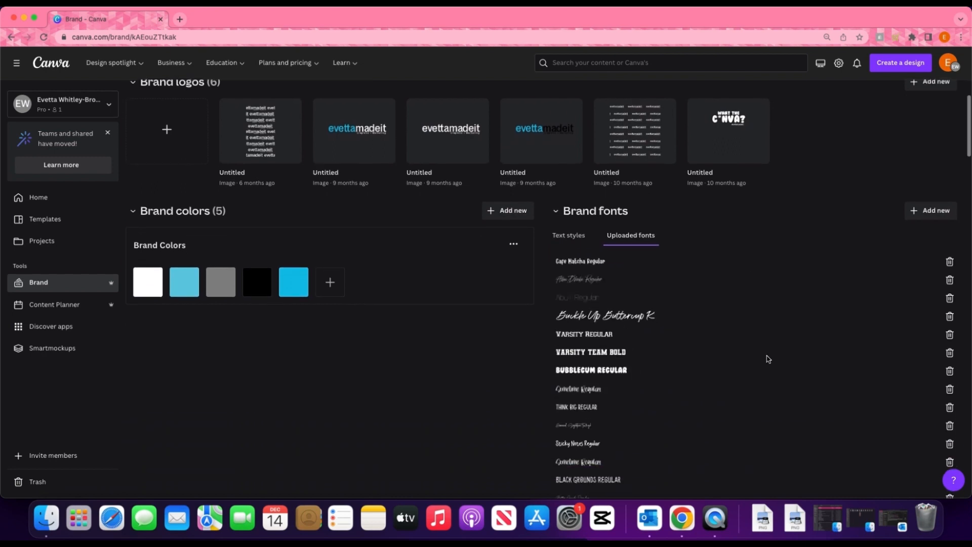
scroll(768, 359, down, 2)
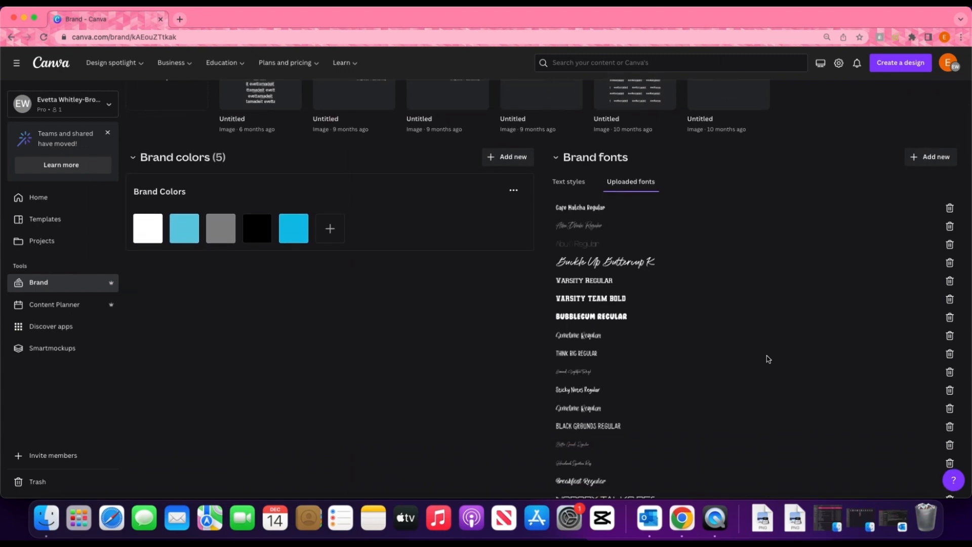
scroll(768, 359, down, 1)
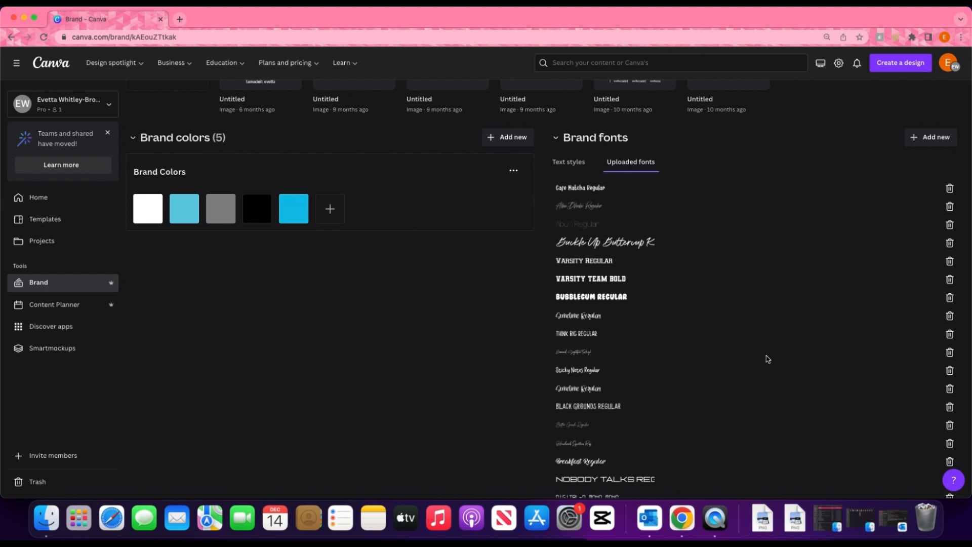
scroll(689, 317, down, 3)
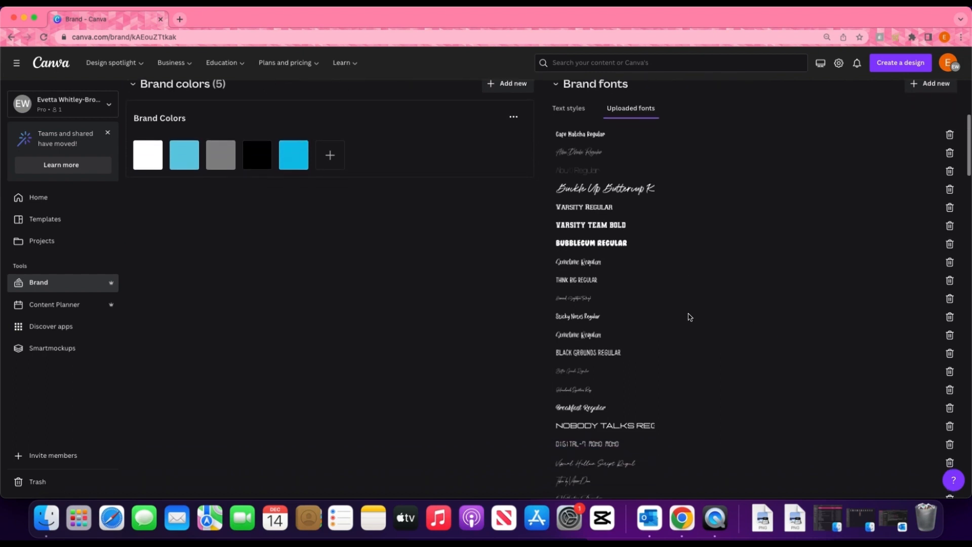
scroll(690, 317, down, 6)
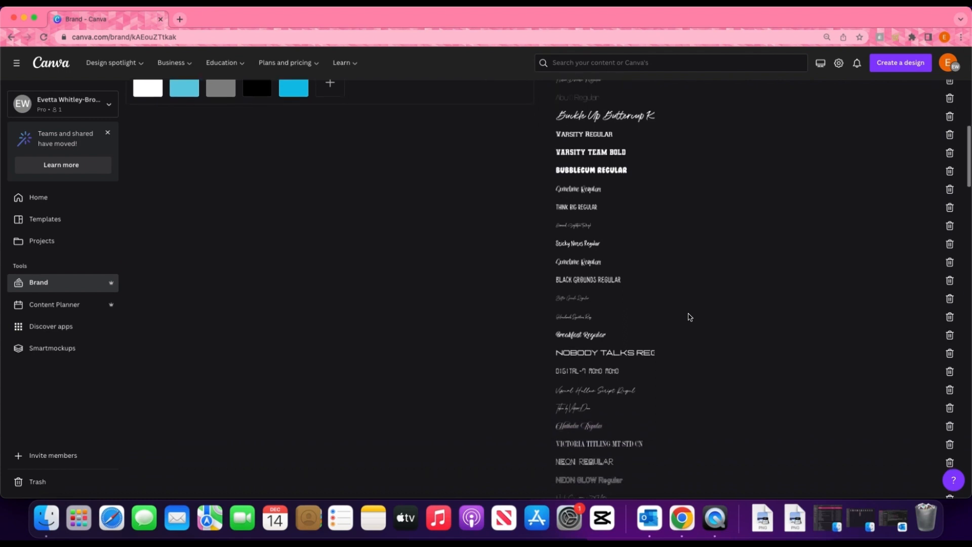
scroll(689, 317, down, 10)
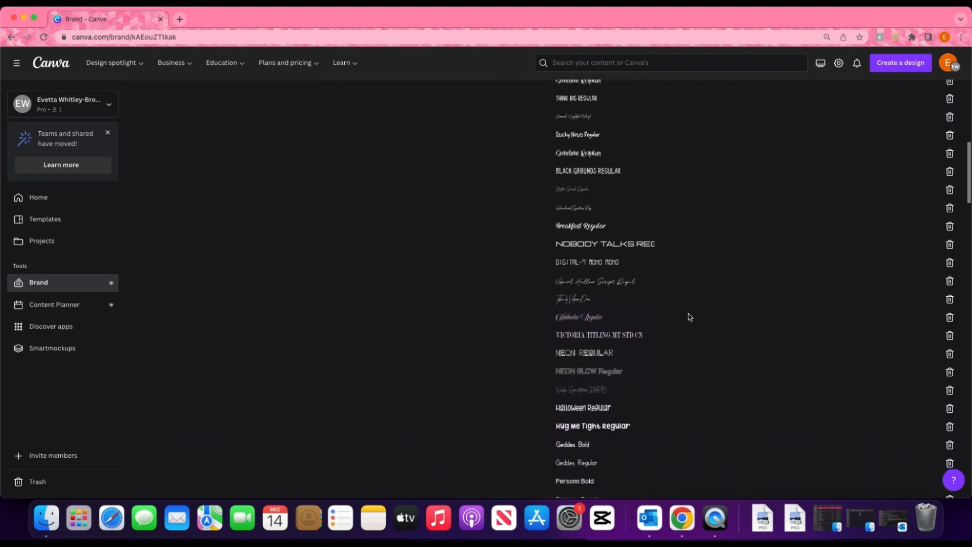
scroll(689, 317, down, 8)
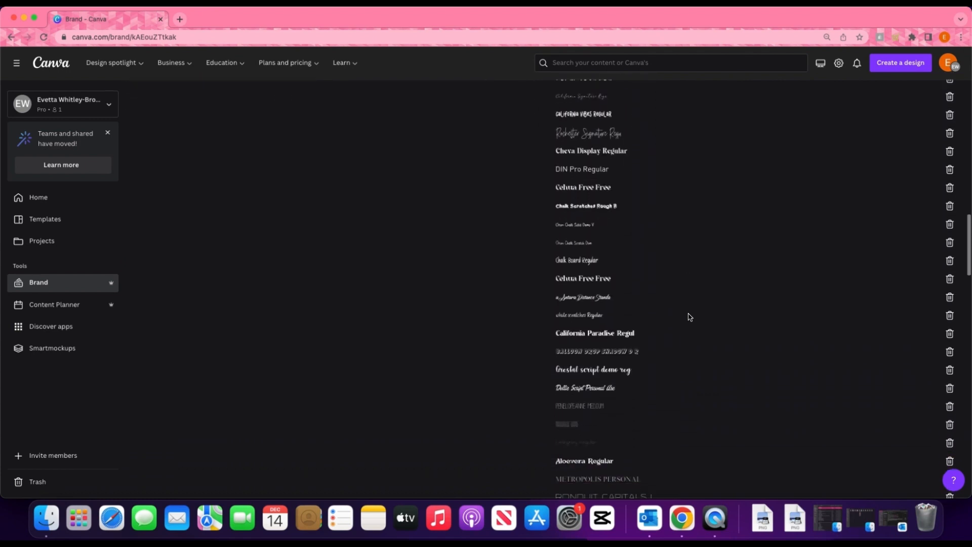
scroll(690, 318, down, 6)
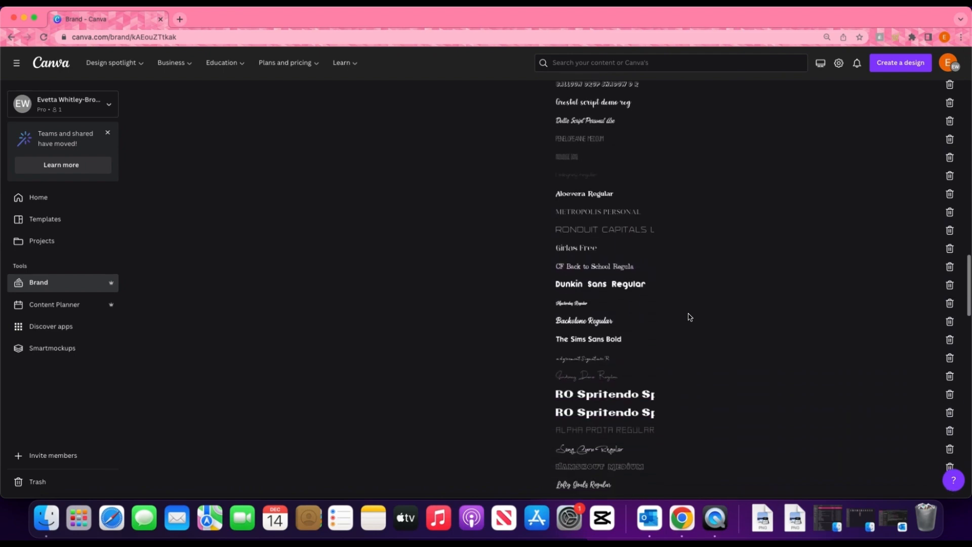
scroll(891, 321, down, 1)
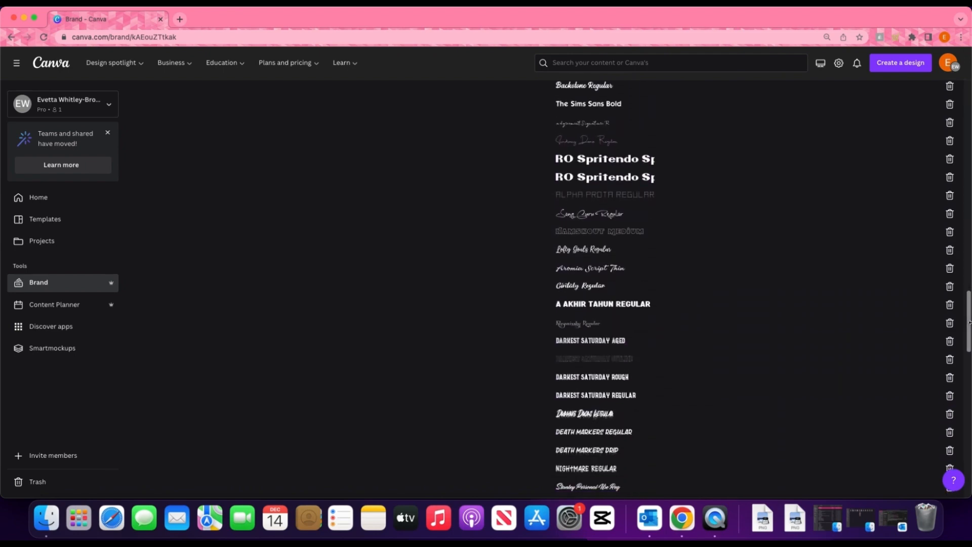
drag(968, 327, 969, 379)
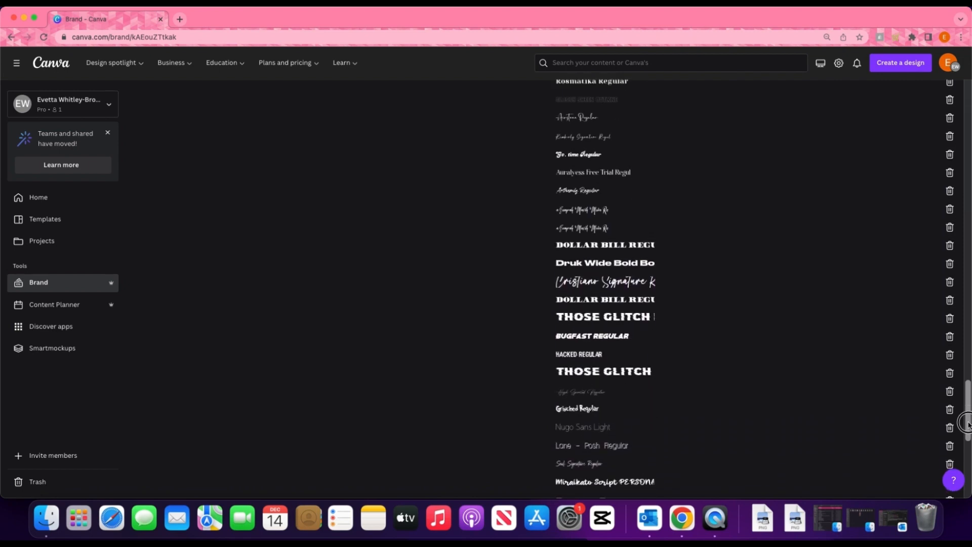
scroll(944, 391, down, 1)
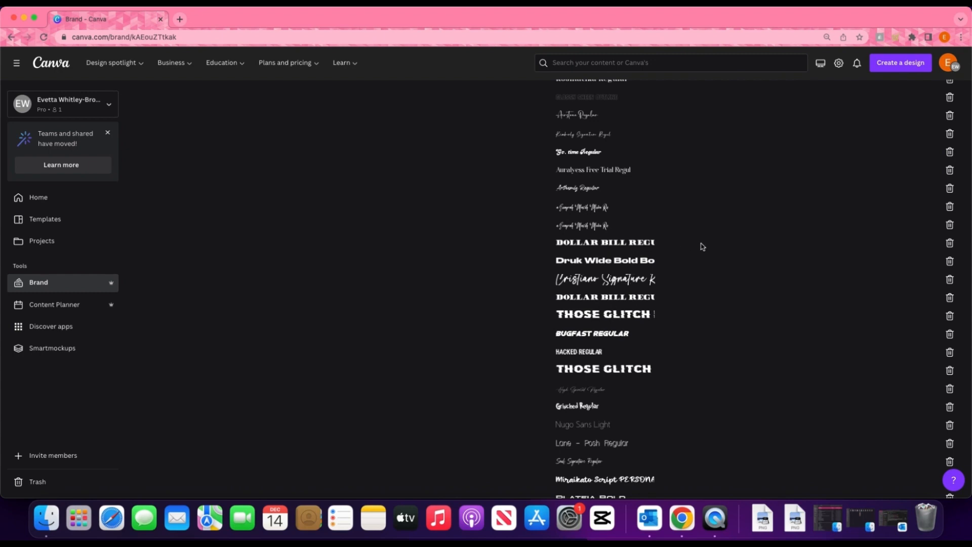
scroll(784, 287, down, 10)
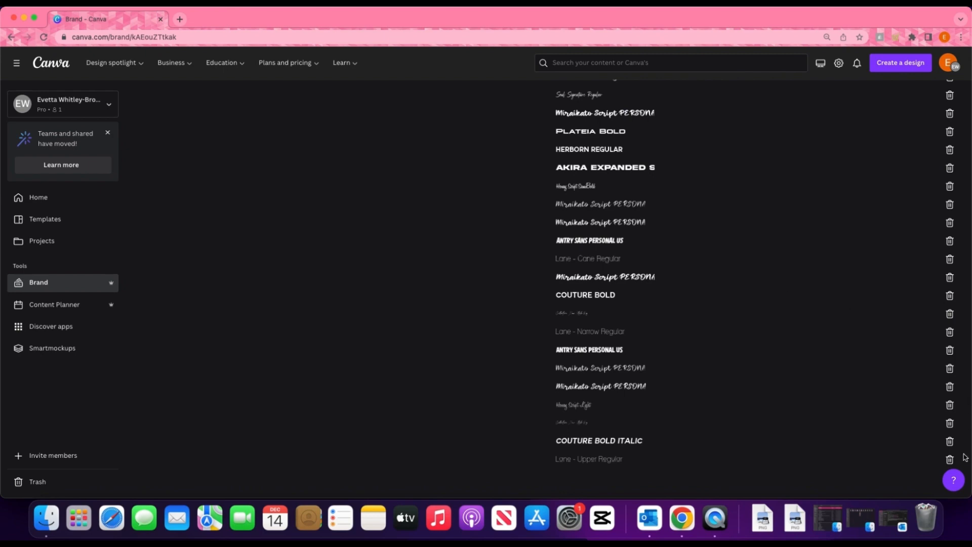
Return to the beginning of the brand kit and review its logos and brand colors
scroll(800, 290, up, 15)
scroll(802, 290, up, 12)
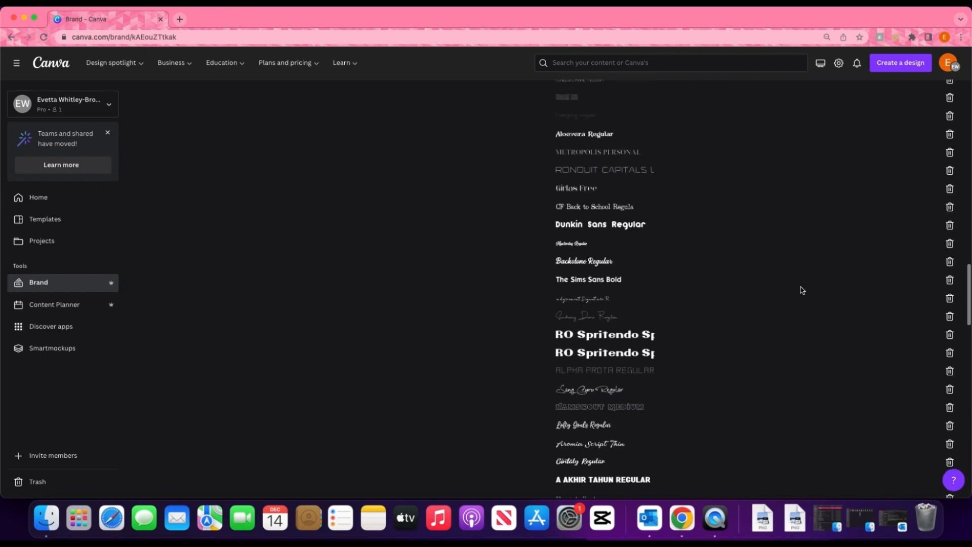
scroll(802, 290, up, 10)
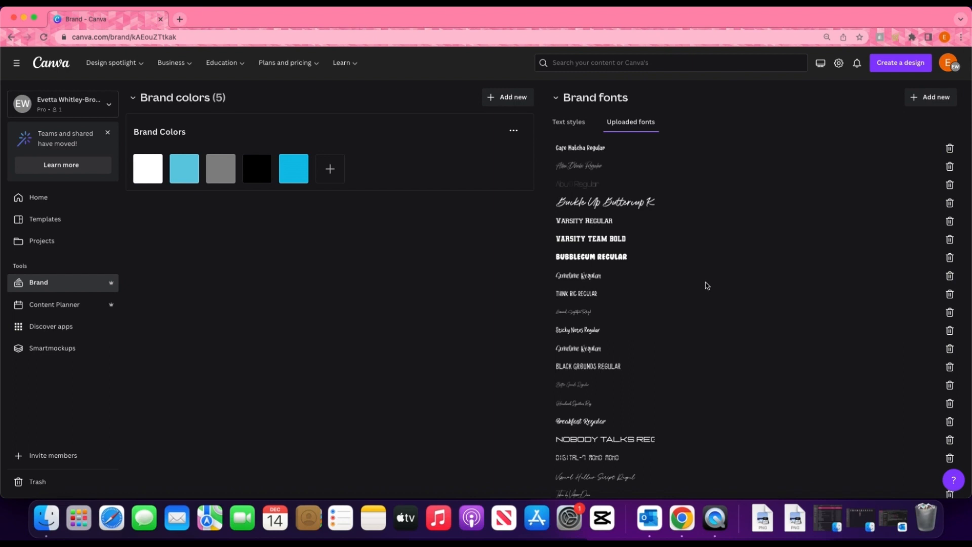
scroll(707, 285, up, 5)
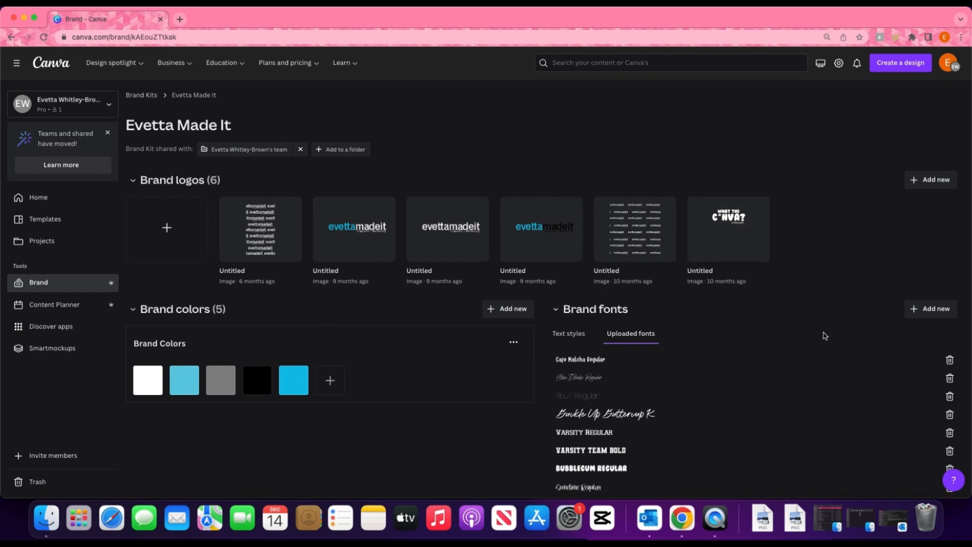
scroll(574, 390, down, 3)
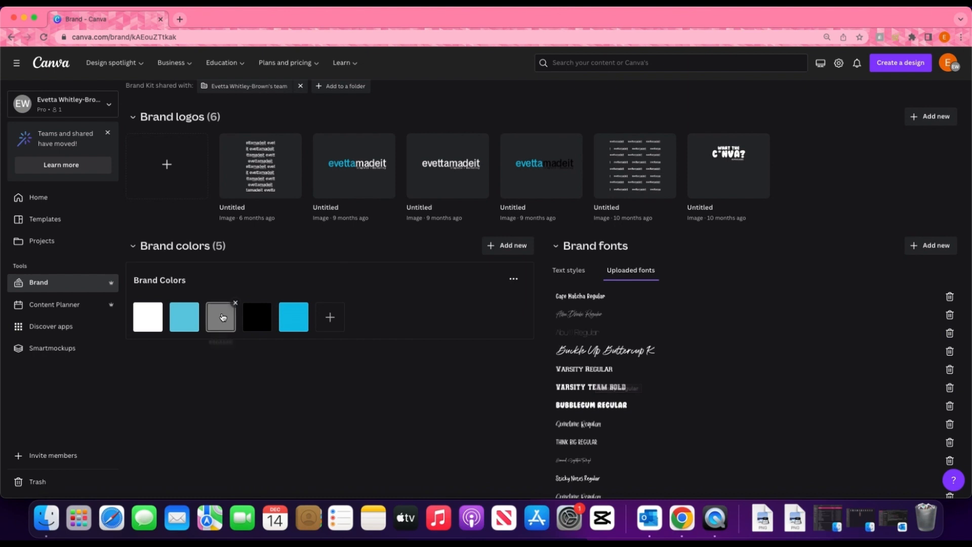
Open the Content Planner and dismiss its introductory tip
click(32, 307)
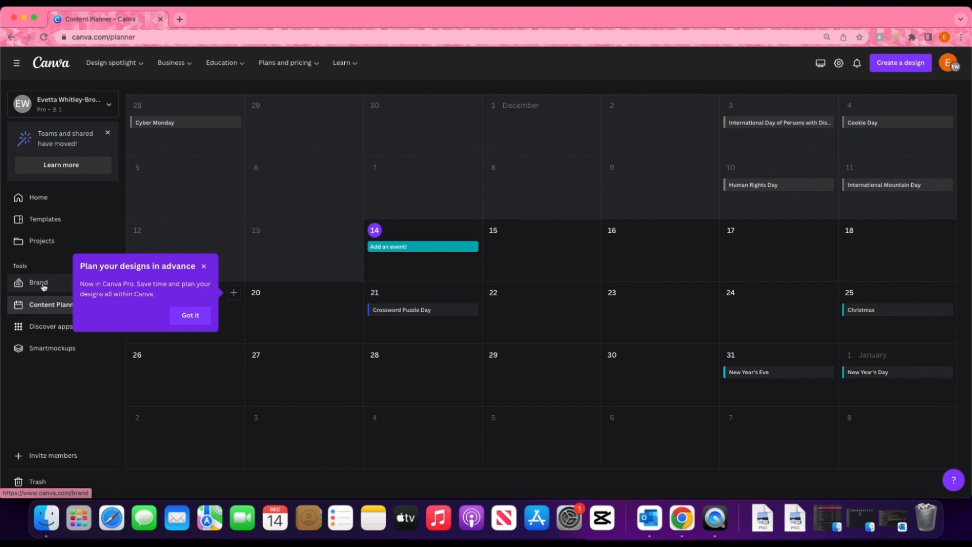
click(203, 266)
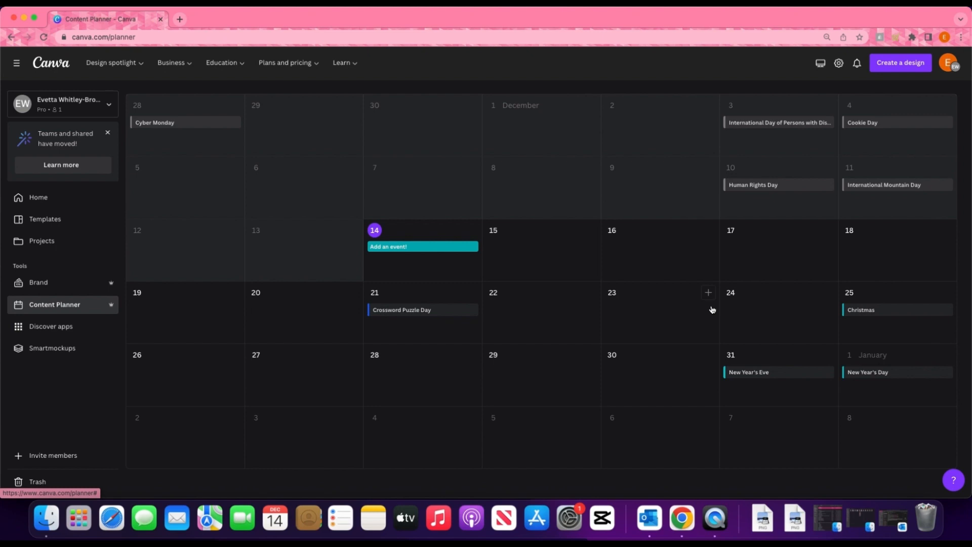
Start a new planner post for December 23 using the recent "Steal Your Appointment" design
click(708, 294)
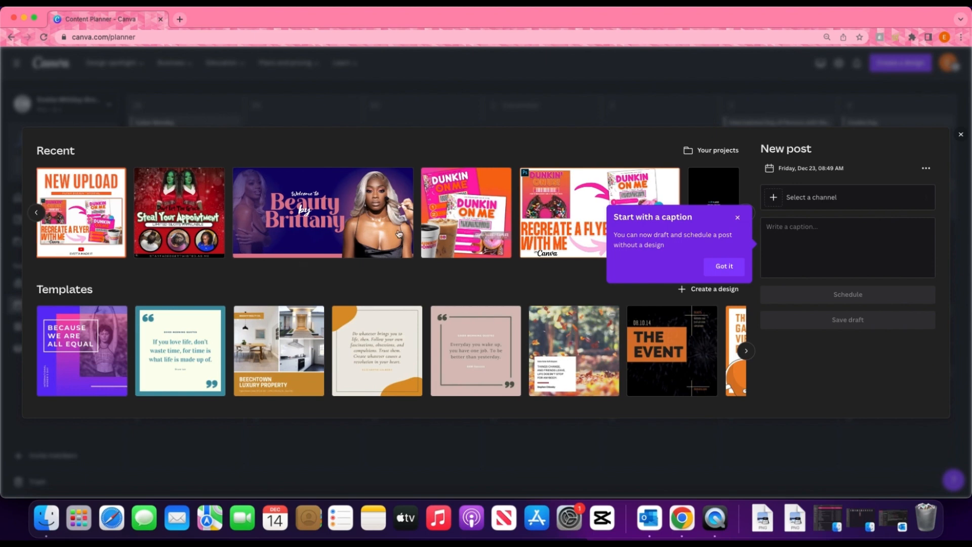
click(737, 217)
click(574, 251)
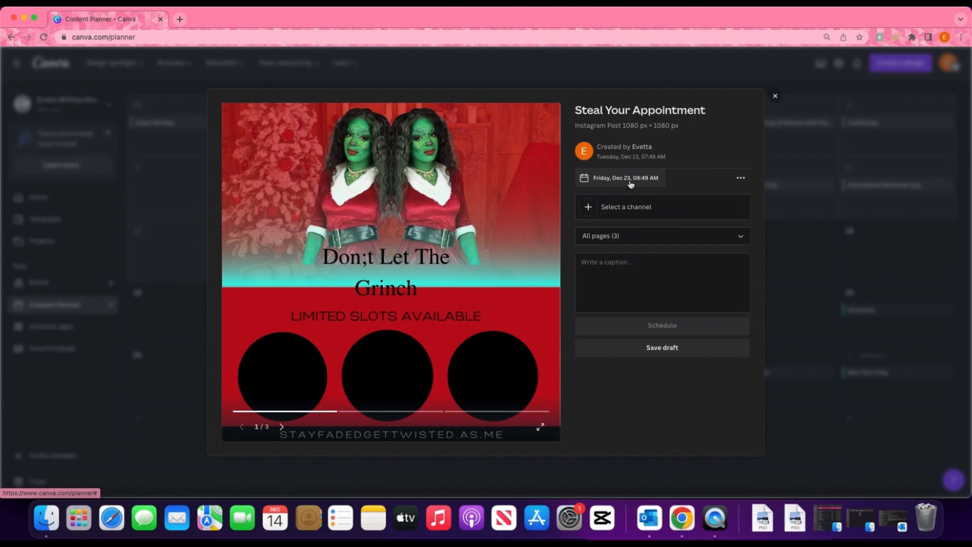
View the post's additional options and its page selection, keeping all three pages included
click(740, 178)
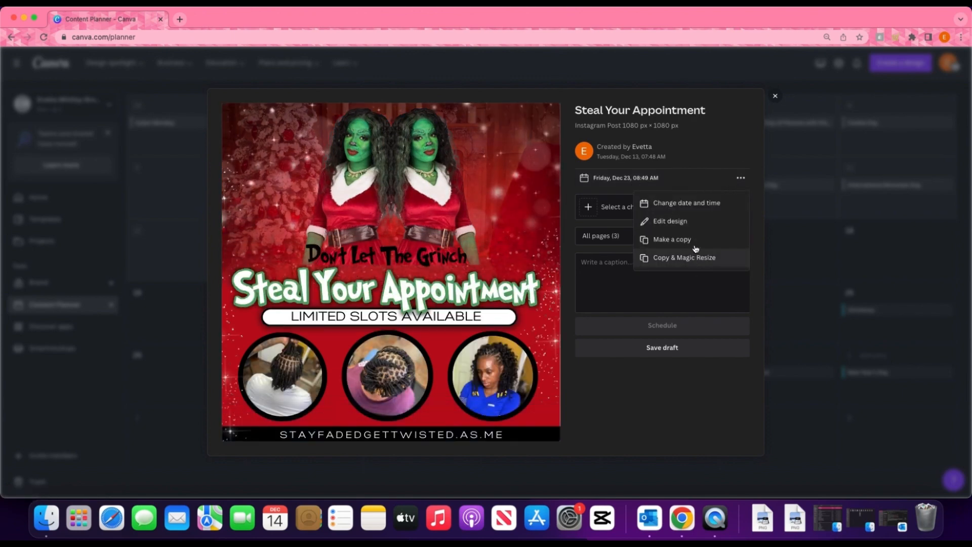
click(700, 184)
click(685, 234)
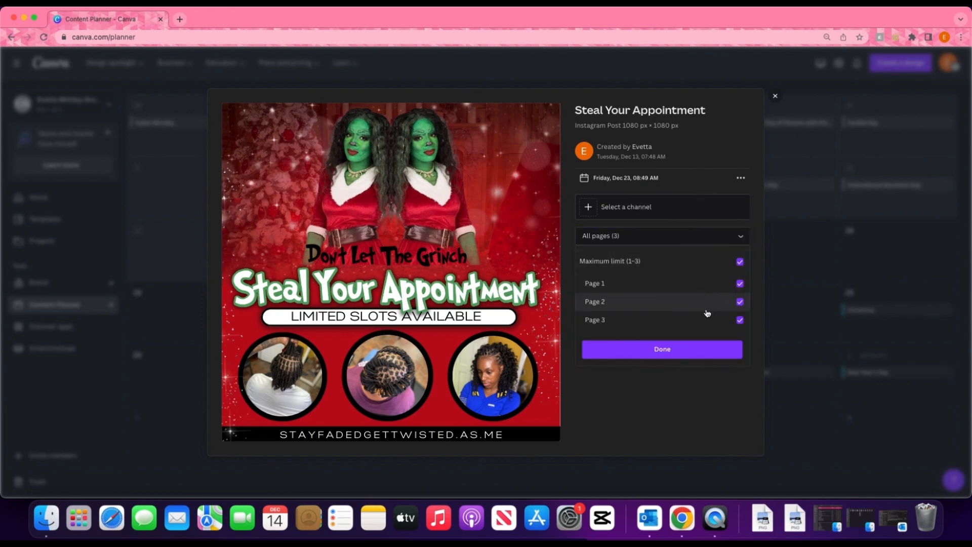
click(740, 283)
click(740, 284)
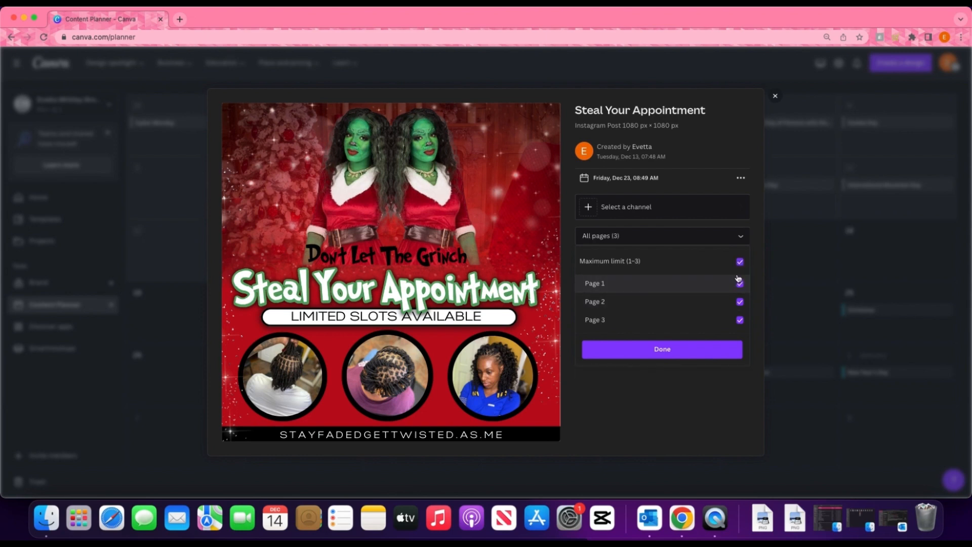
click(743, 237)
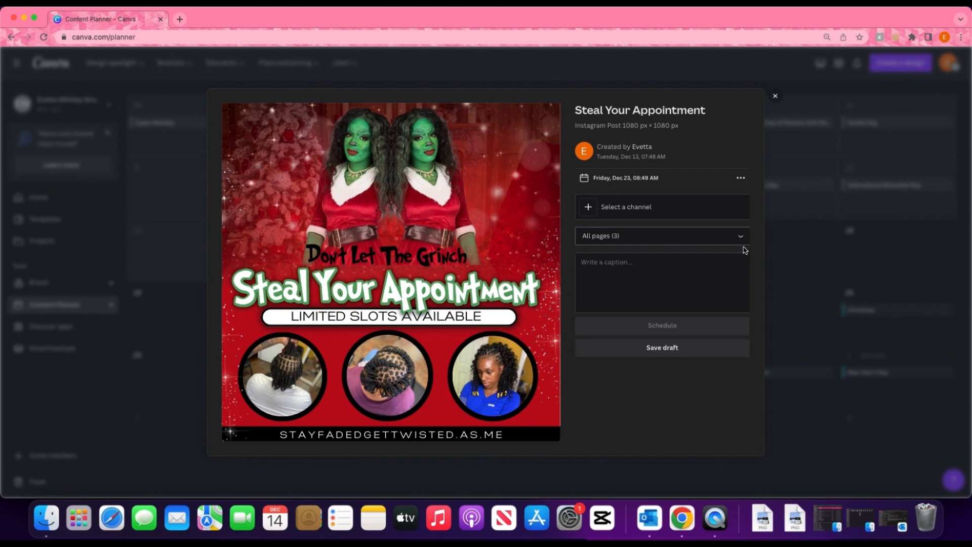
Enter "ghtuyg" as a trial caption and view the available publishing channels, including the Instagram Business connection instructions
click(722, 268)
text(ghtuyg)
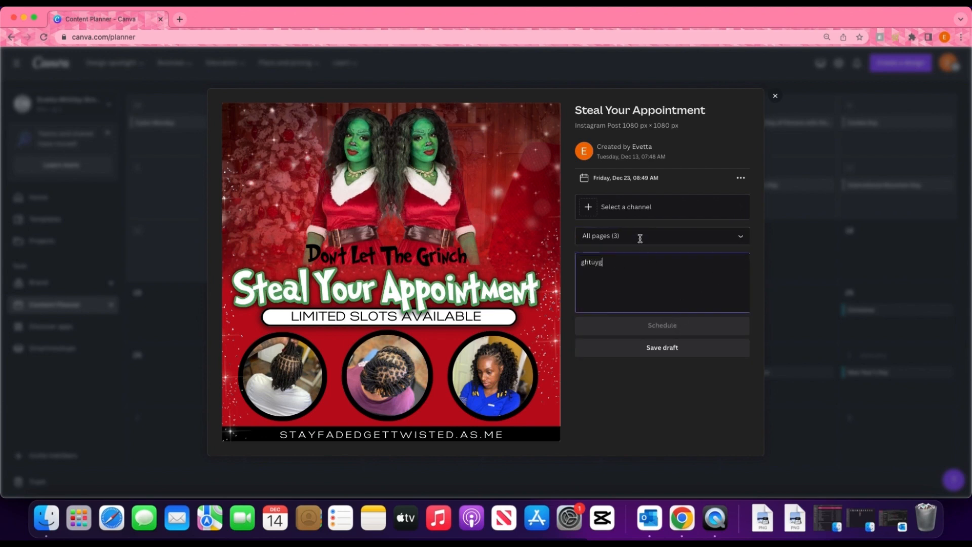
click(615, 208)
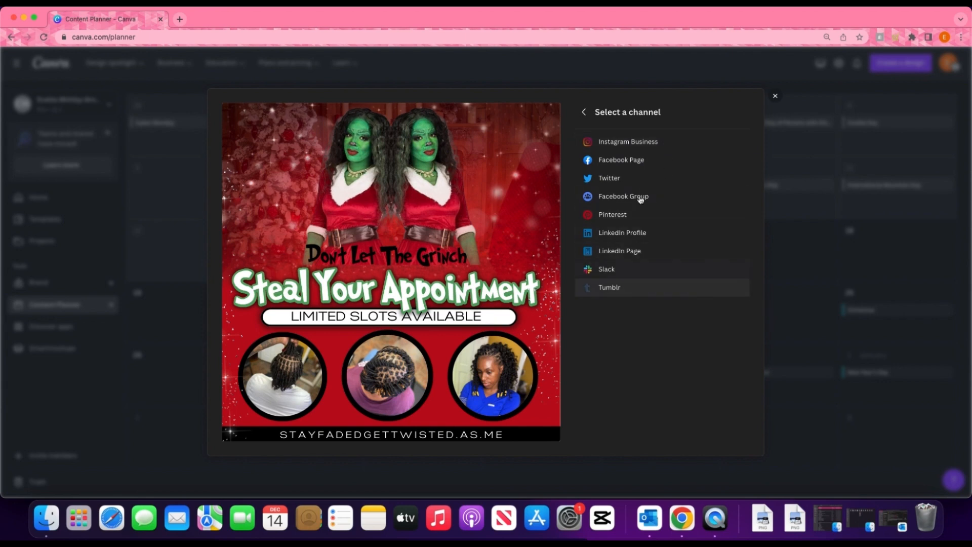
click(637, 141)
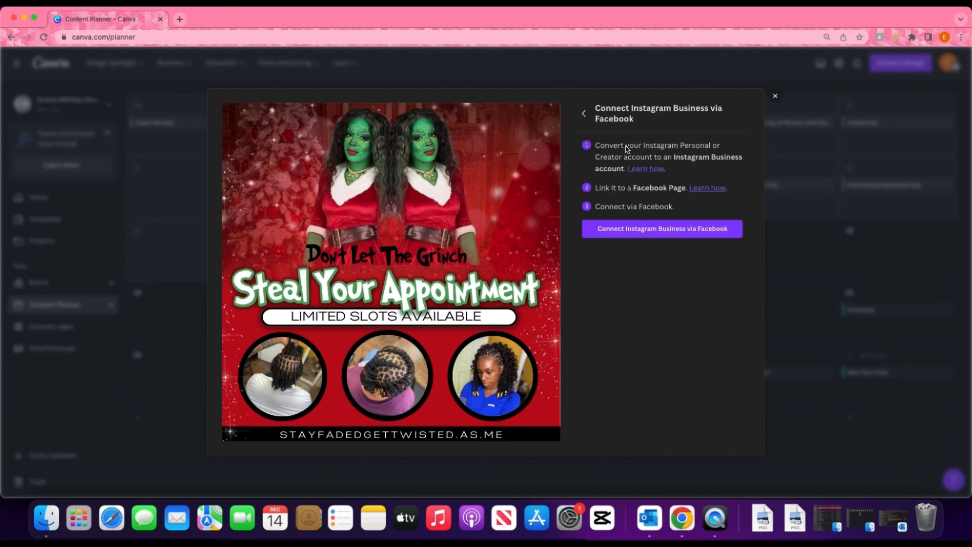
click(584, 113)
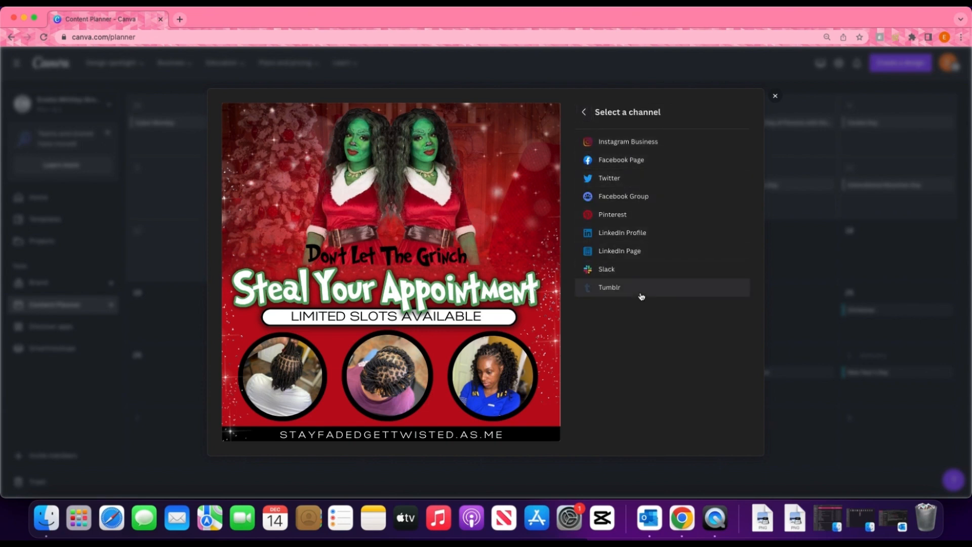
click(584, 112)
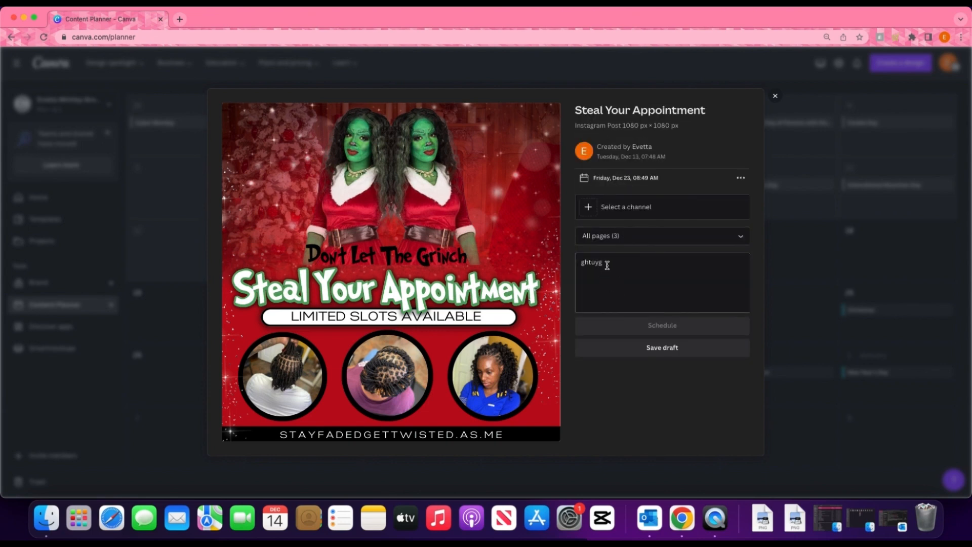
Clear the trial caption and close the post without scheduling it or saving a draft
drag(607, 265, 574, 264)
key(BackSpace)
click(774, 96)
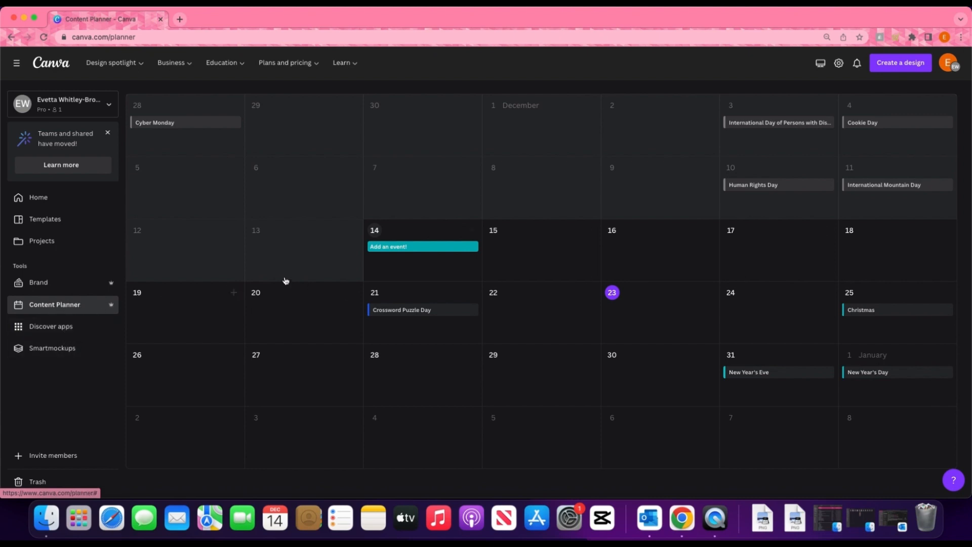
Open Discover apps and look through the popular, new and media import apps
click(65, 328)
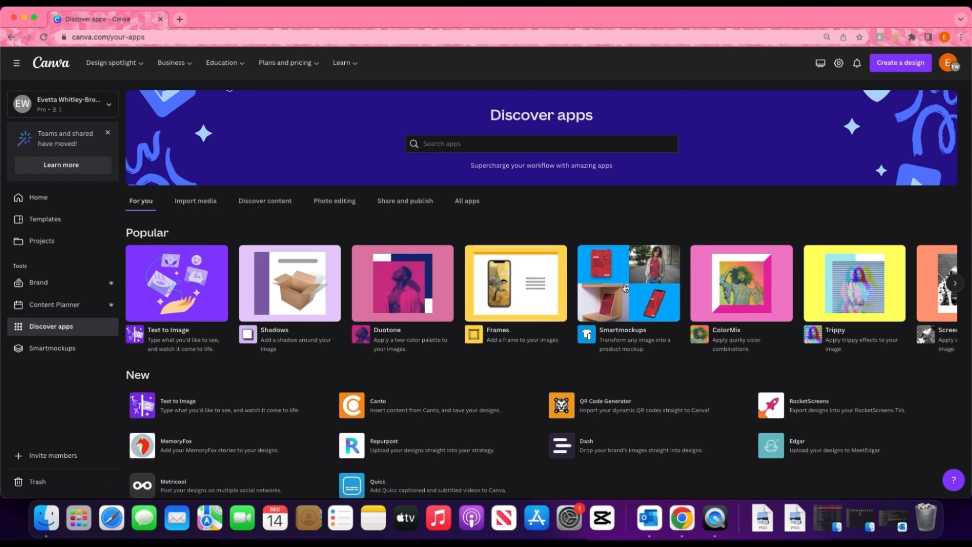
scroll(642, 284, down, 2)
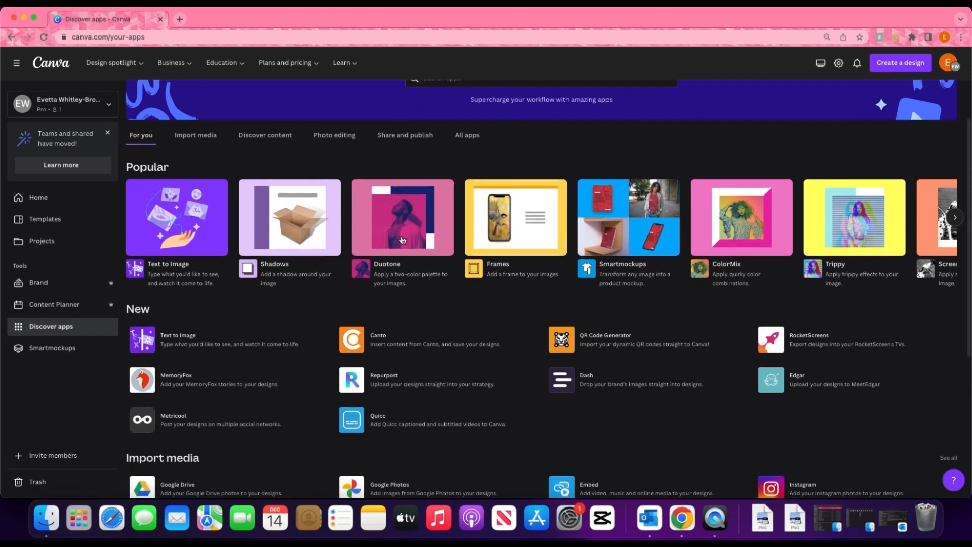
scroll(402, 240, right, 2)
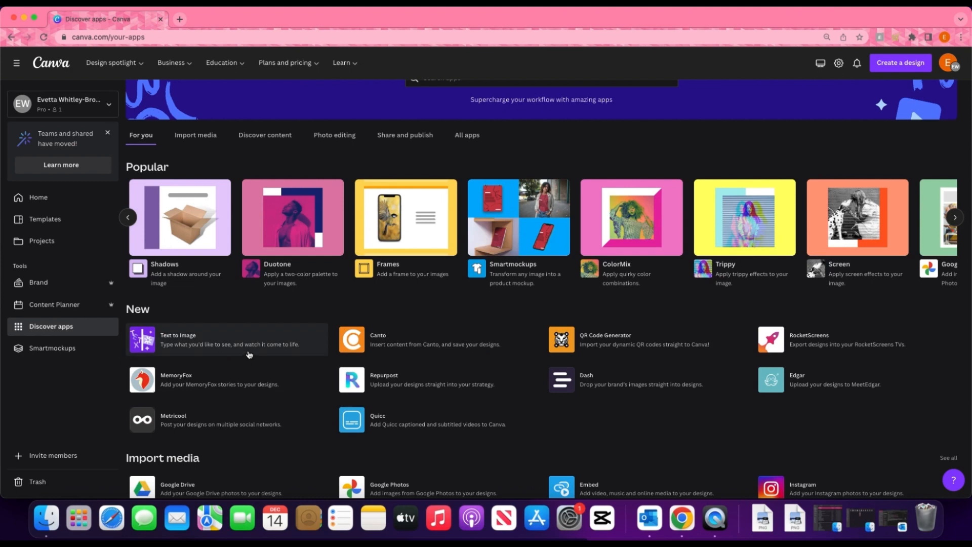
scroll(782, 241, right, 1)
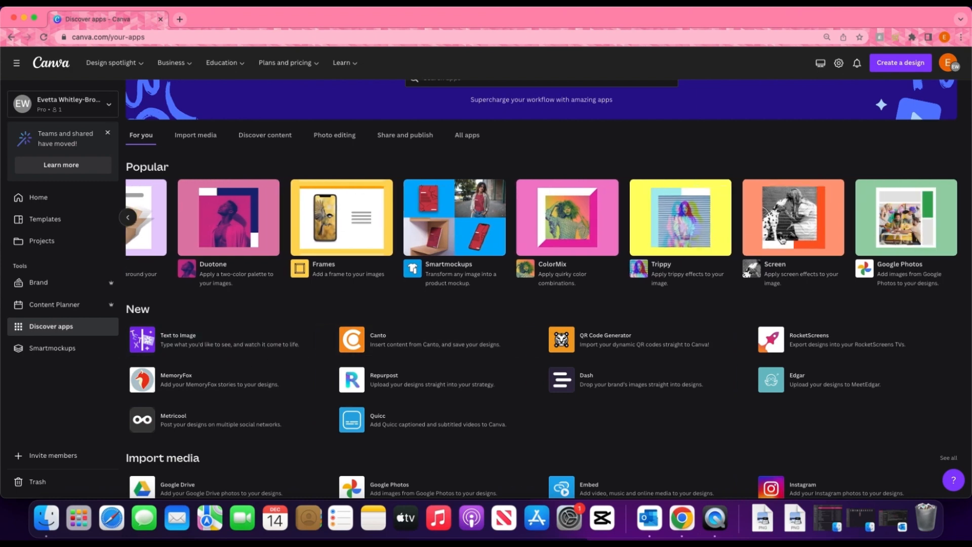
scroll(931, 317, down, 2)
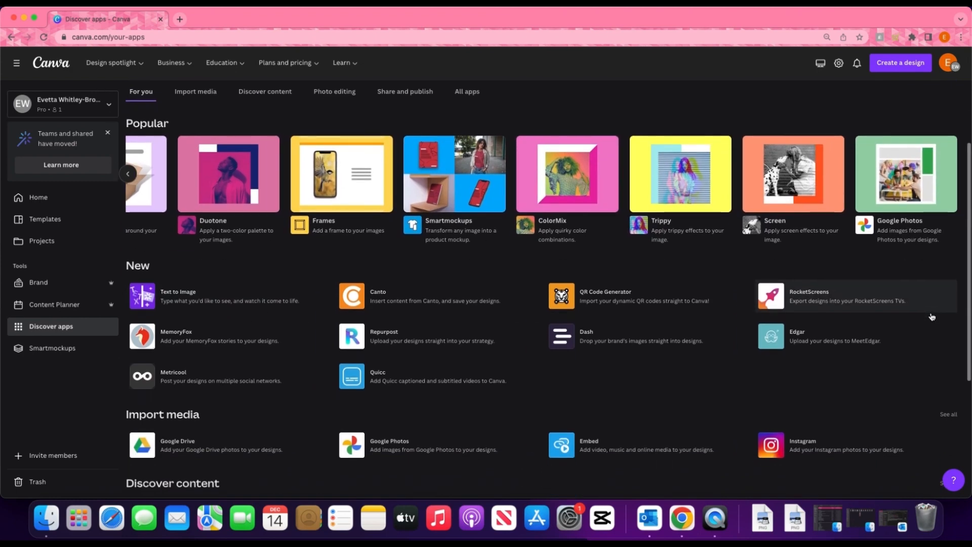
Look through the remaining Discover apps sections, including content discovery, photo editing, and sharing and publishing apps
scroll(932, 317, down, 2)
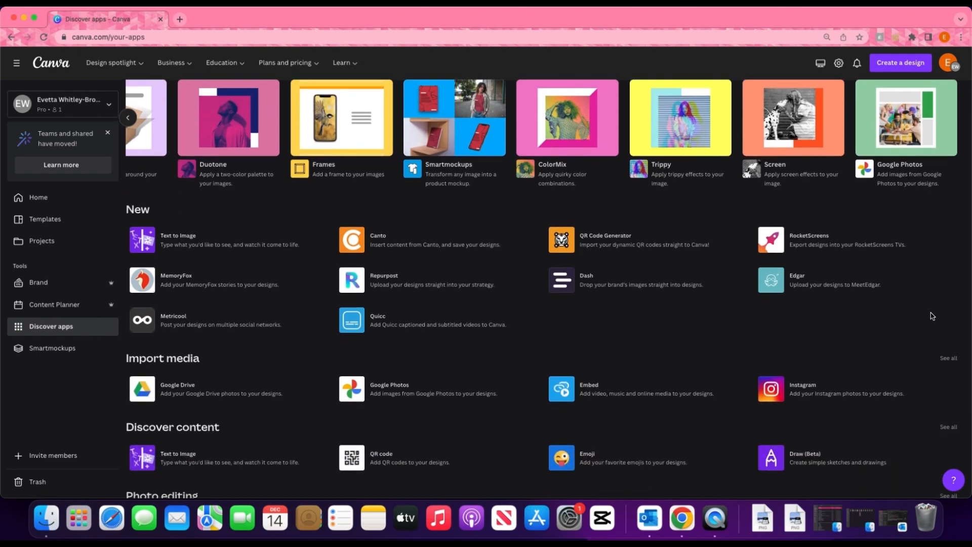
scroll(932, 316, down, 3)
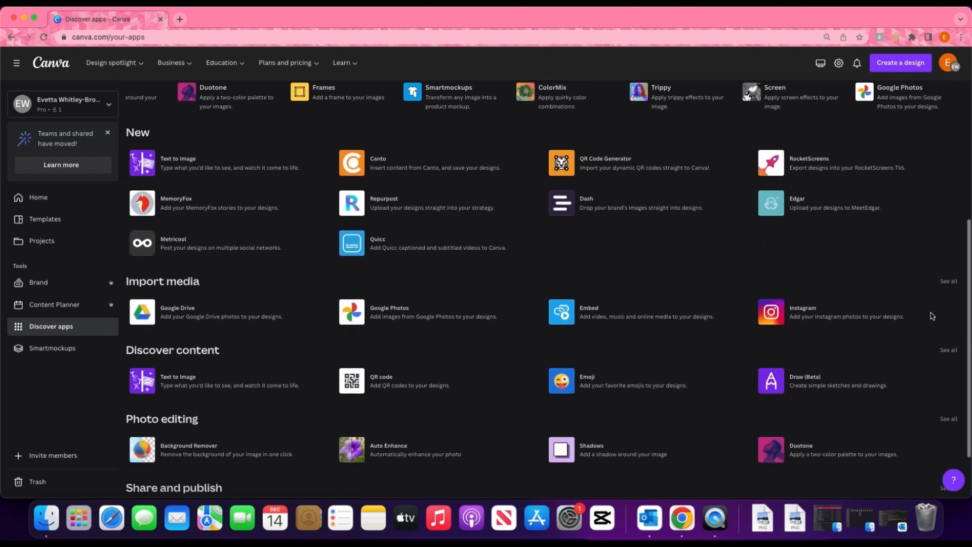
scroll(575, 369, down, 2)
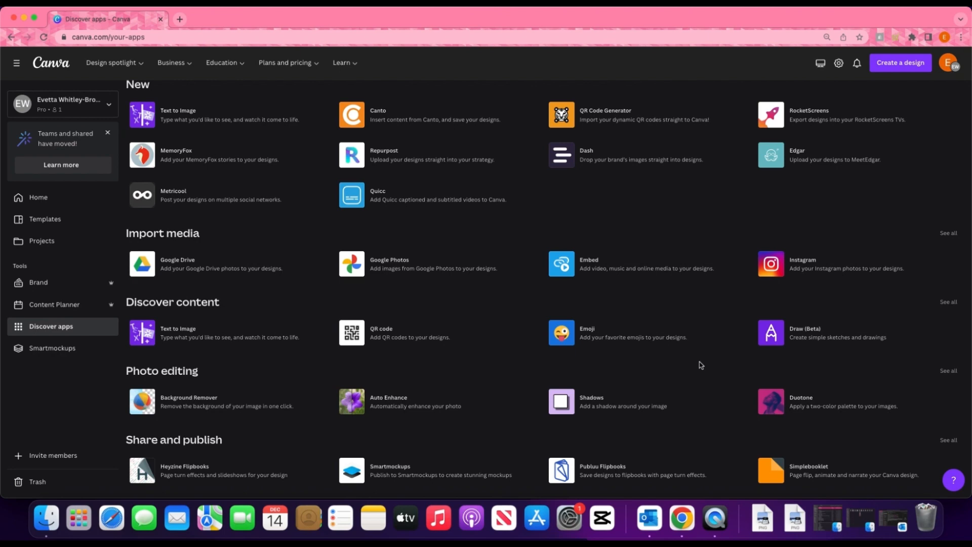
scroll(700, 365, down, 1)
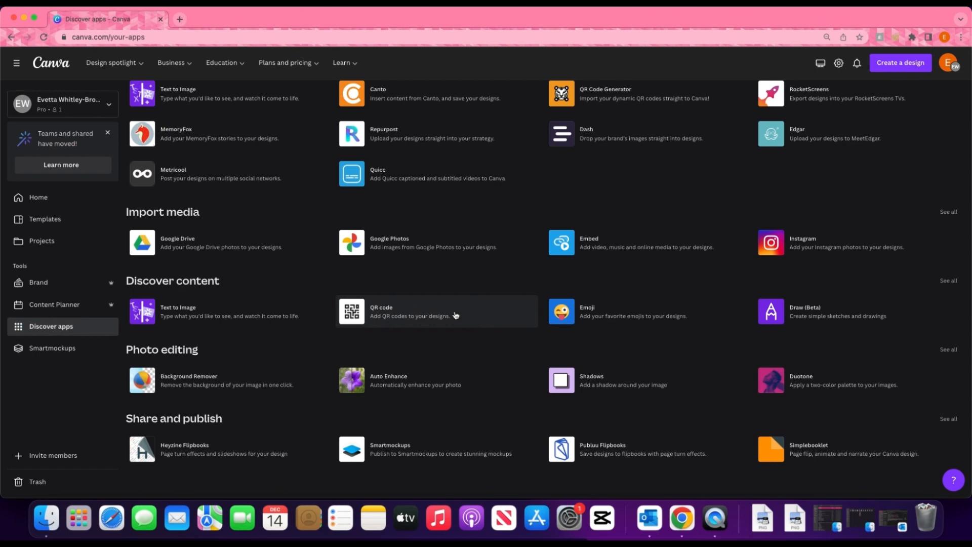
scroll(371, 332, up, 3)
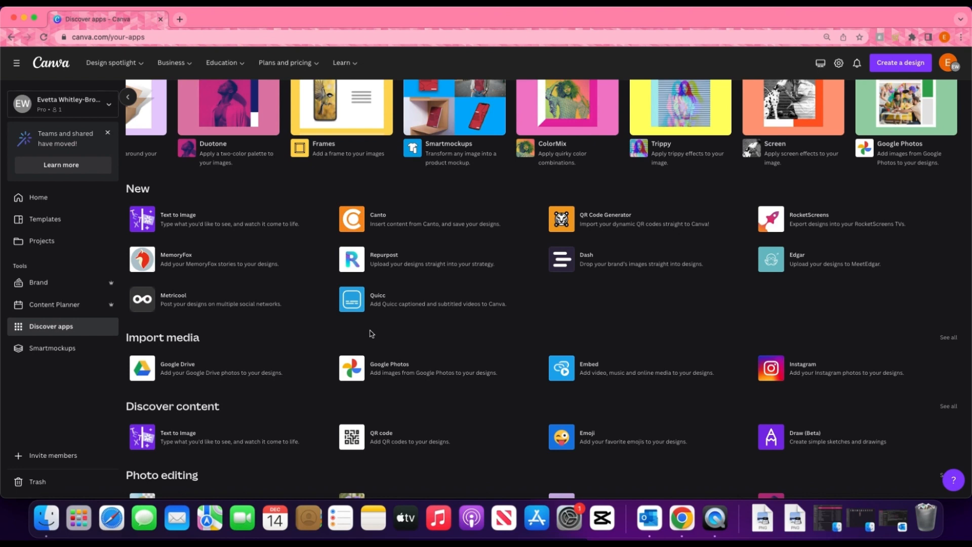
scroll(371, 333, down, 3)
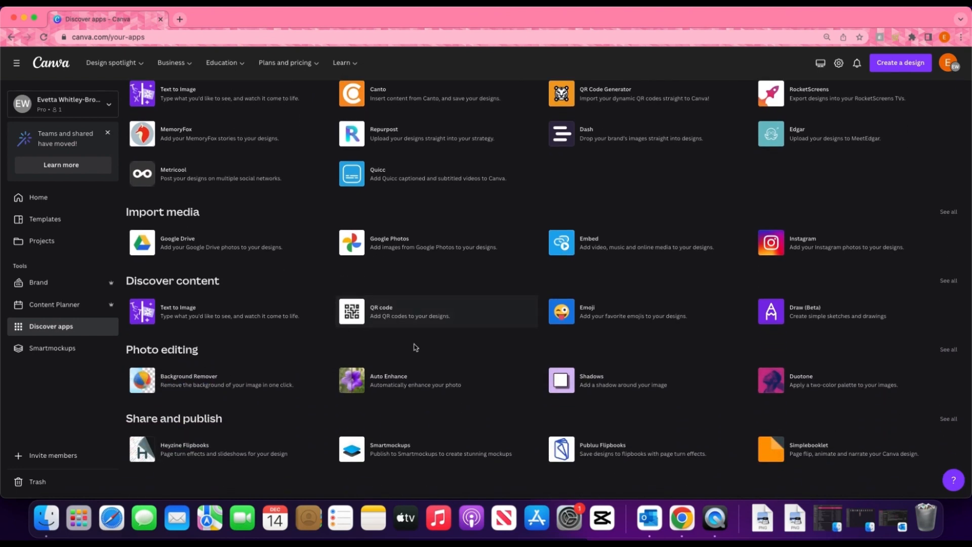
scroll(397, 342, up, 7)
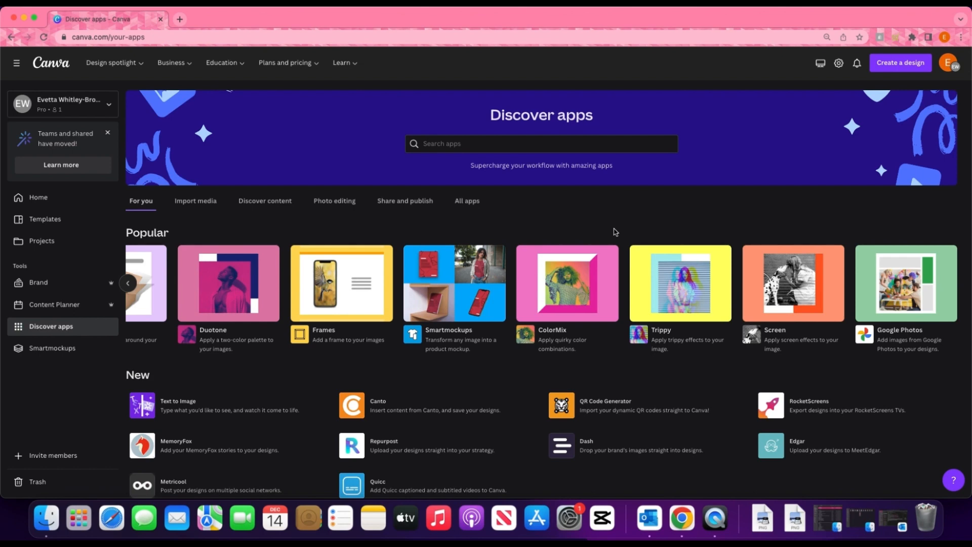
scroll(615, 232, down, 5)
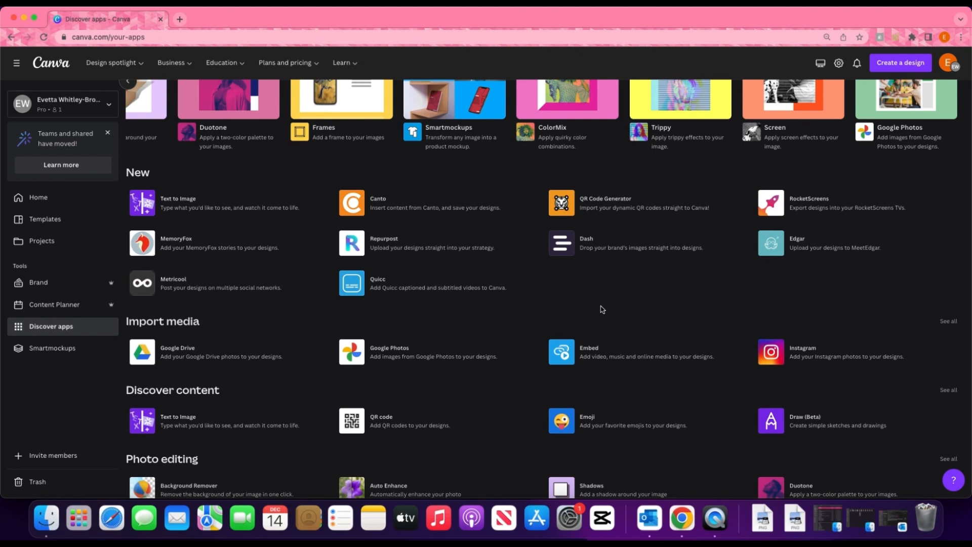
Open the Smartmockups app and use it in a new Instagram post design
scroll(486, 275, up, 4)
click(485, 274)
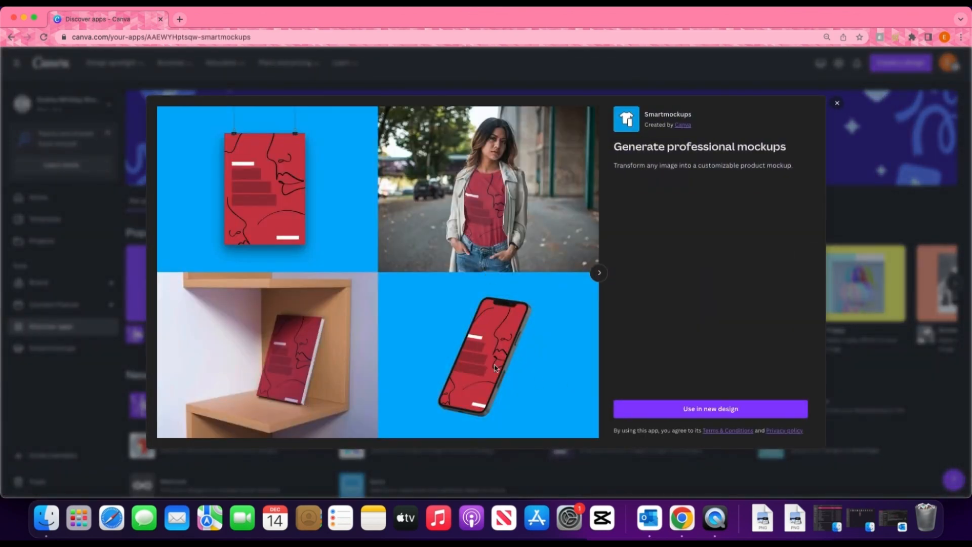
click(675, 413)
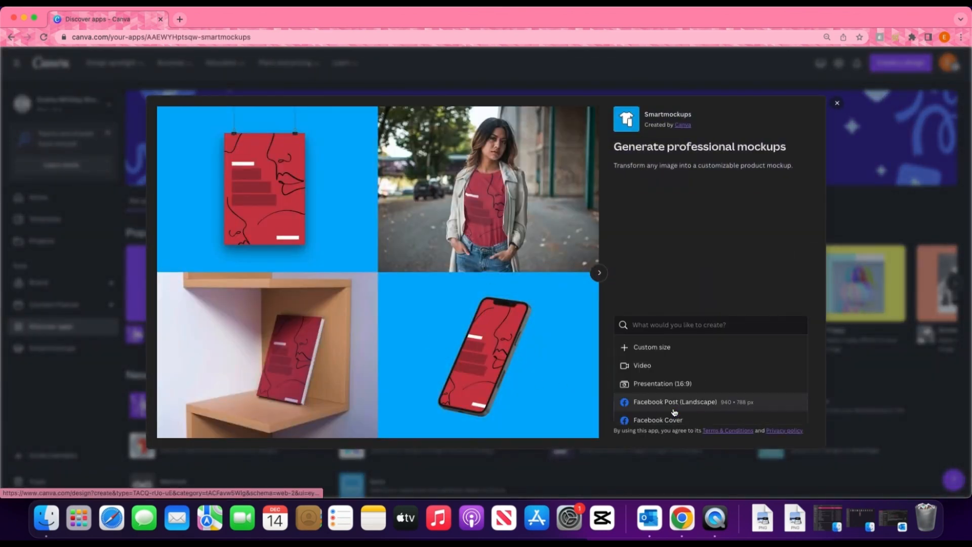
scroll(678, 410, down, 4)
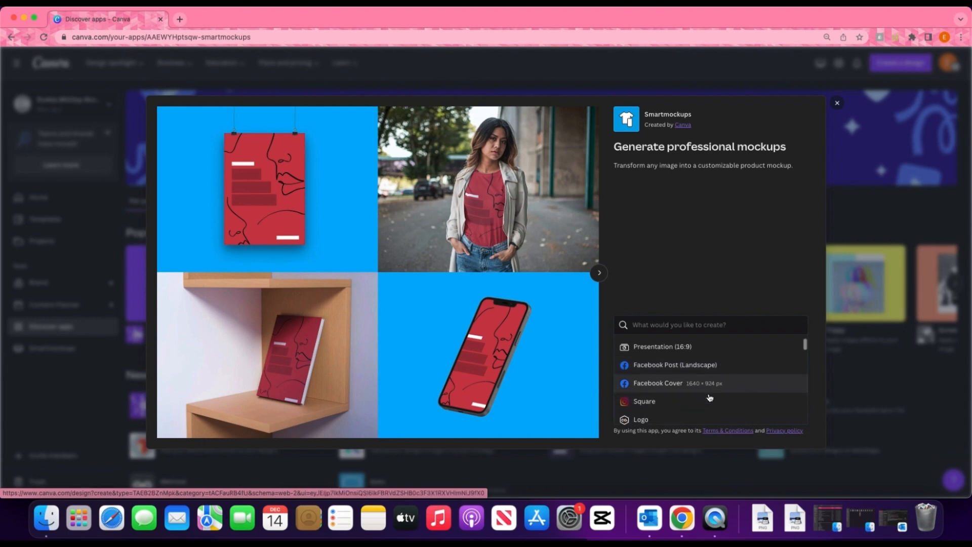
click(672, 373)
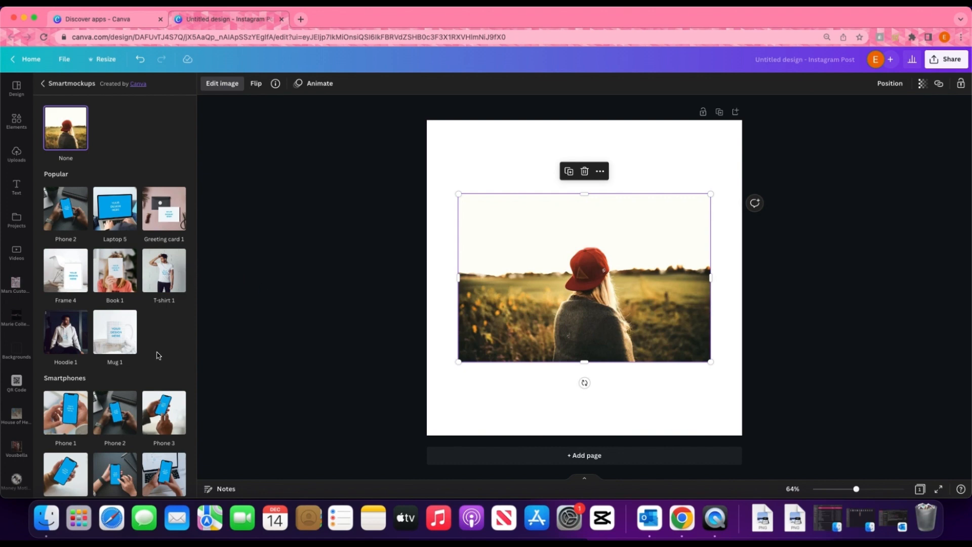
Put the photo of the person in the red cap onto the Hoodie 1 mockup from the popular mockups
scroll(170, 349, down, 4)
scroll(170, 346, up, 4)
click(65, 332)
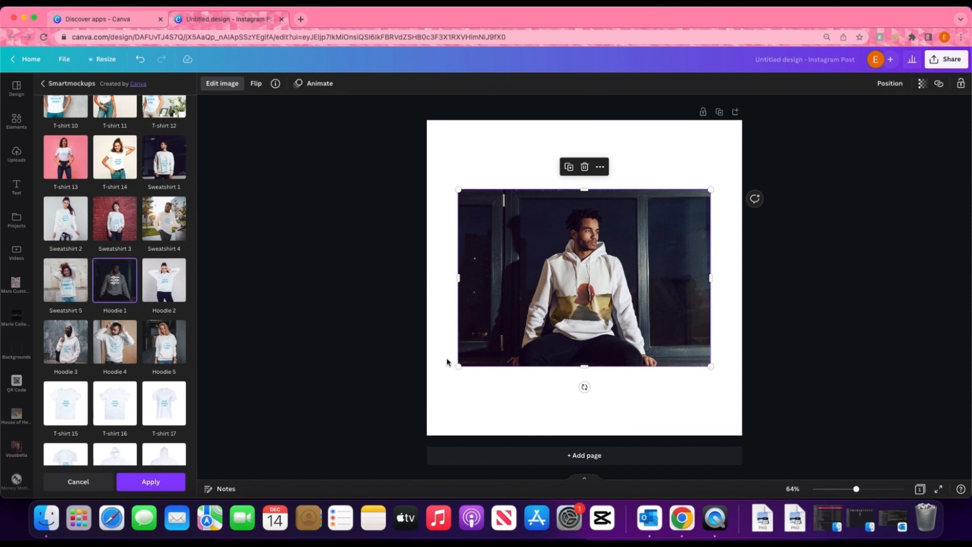
Enlarge the hoodie mockup past the page's side edges and center it on the page
drag(456, 364, 380, 418)
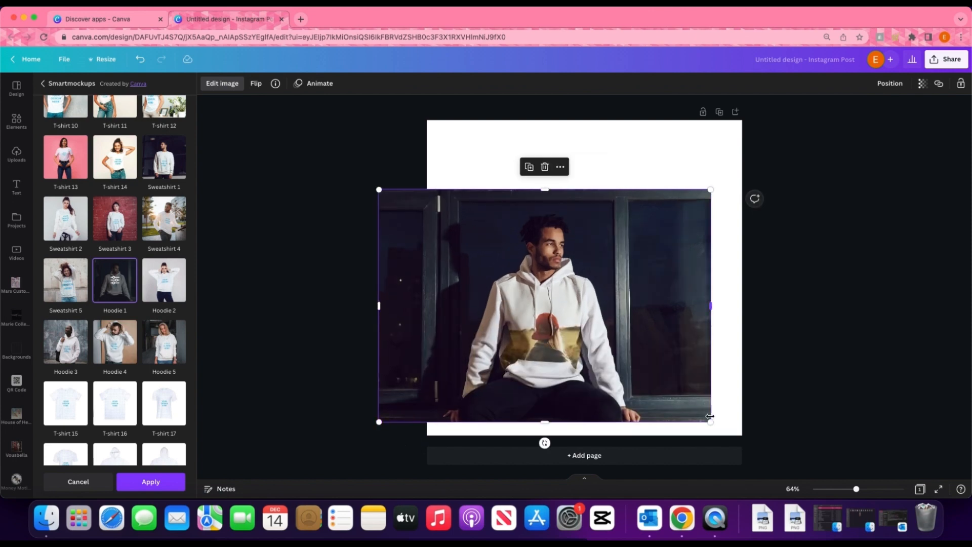
drag(711, 418, 791, 455)
drag(653, 334, 639, 274)
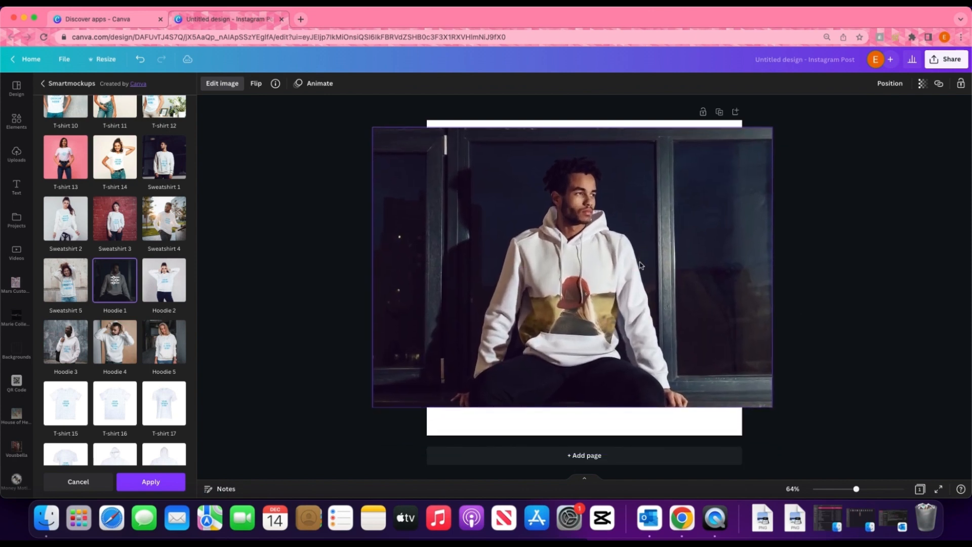
drag(771, 406, 822, 442)
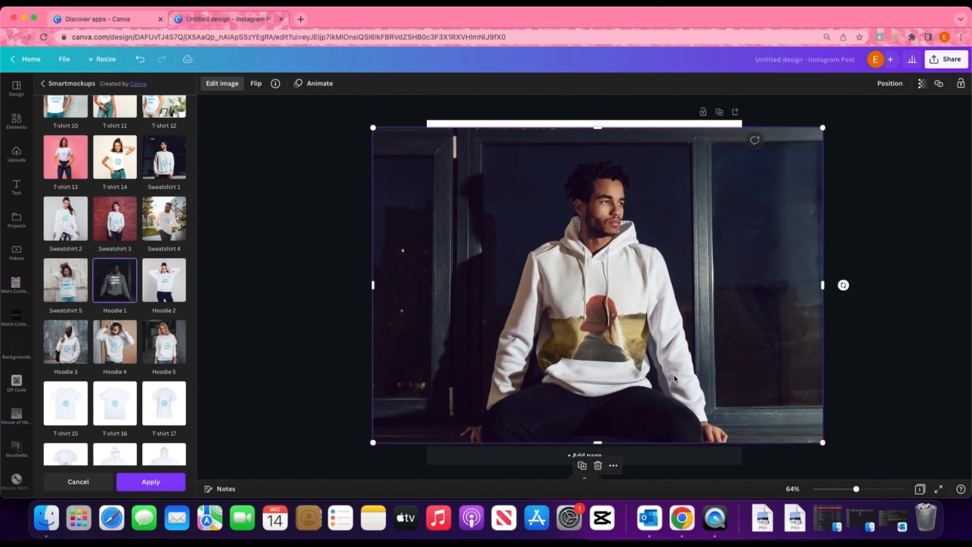
drag(632, 360, 621, 354)
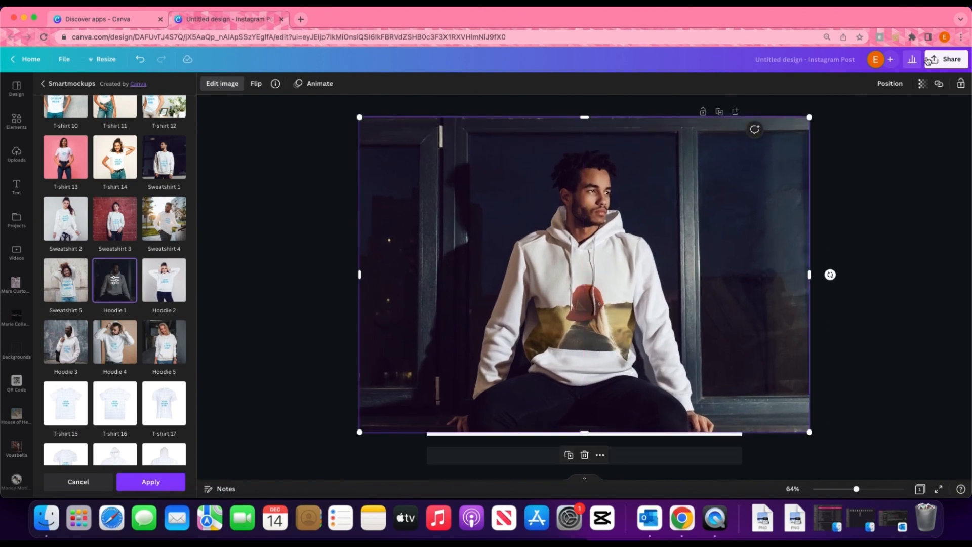
Look through the print products offered for sharing the design, from tags and canvases to T-shirts and invitations, then close them
click(945, 60)
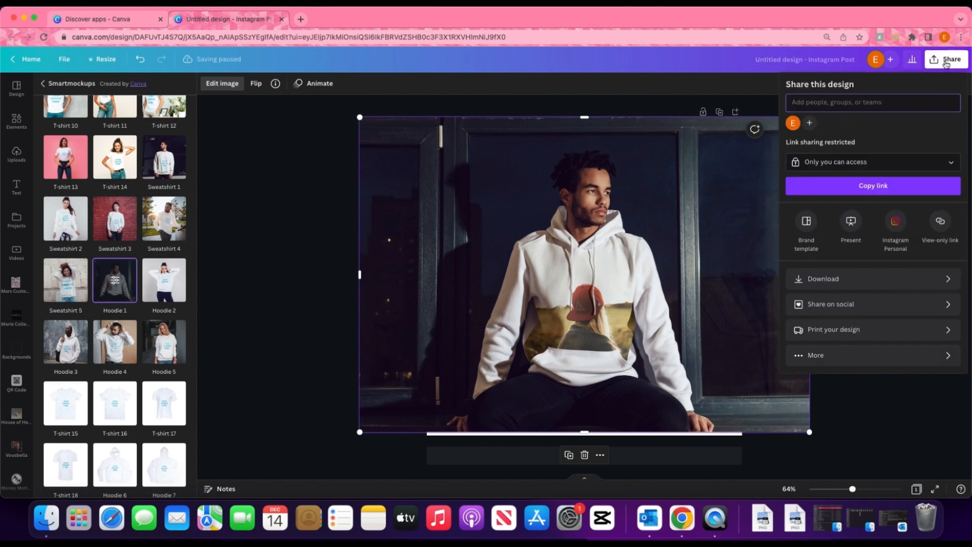
click(948, 330)
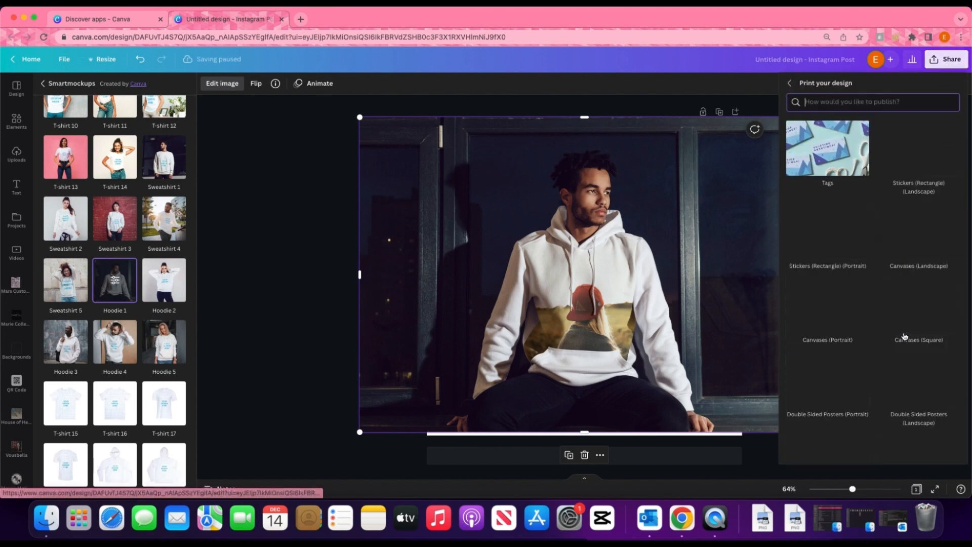
scroll(904, 335, down, 5)
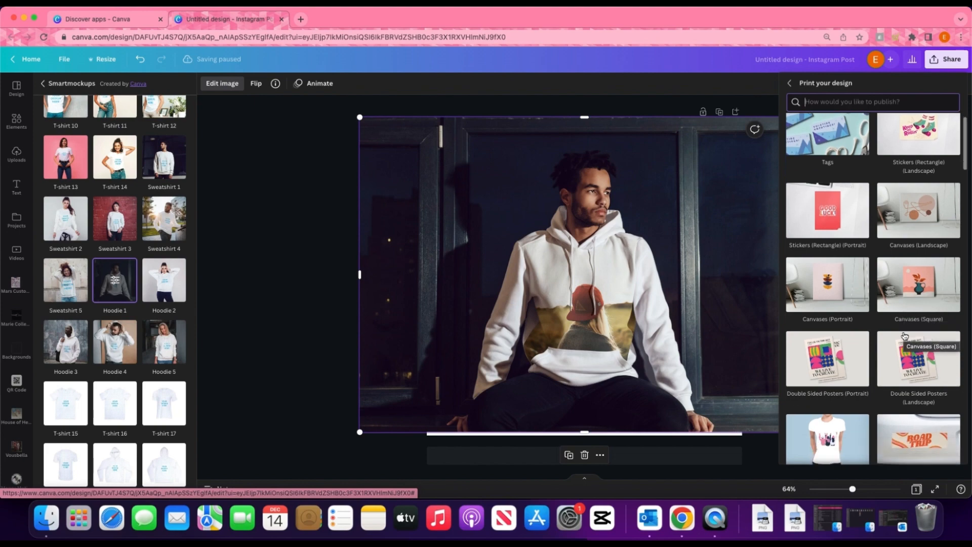
scroll(886, 324, down, 8)
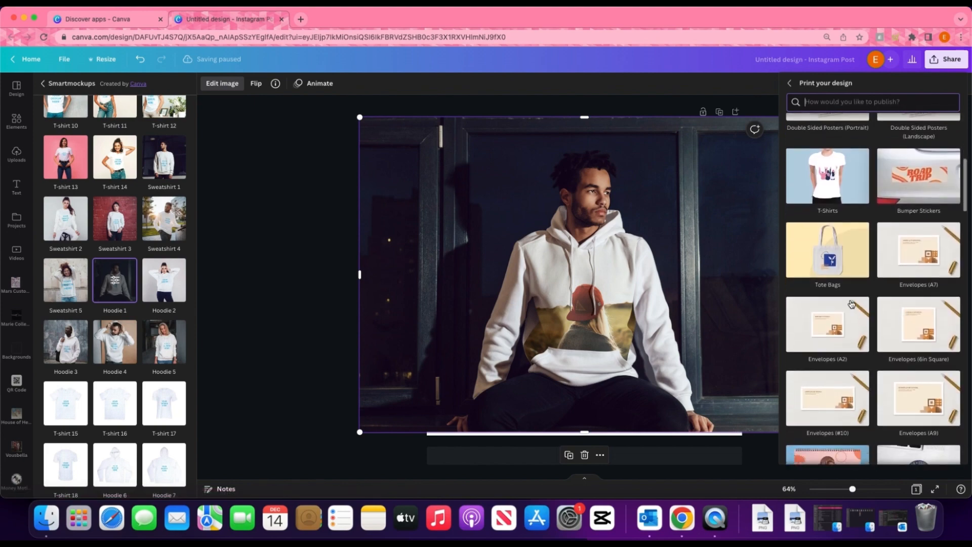
scroll(868, 311, down, 10)
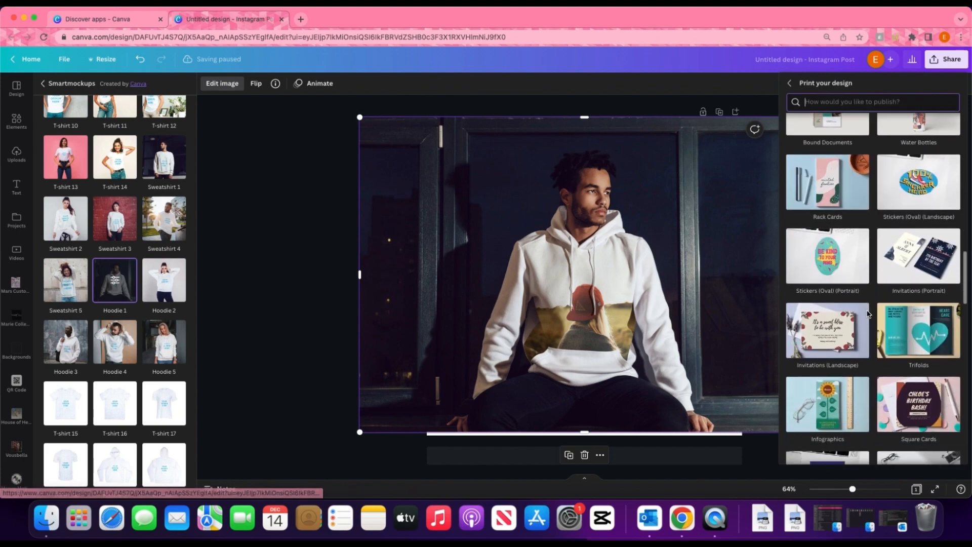
click(487, 102)
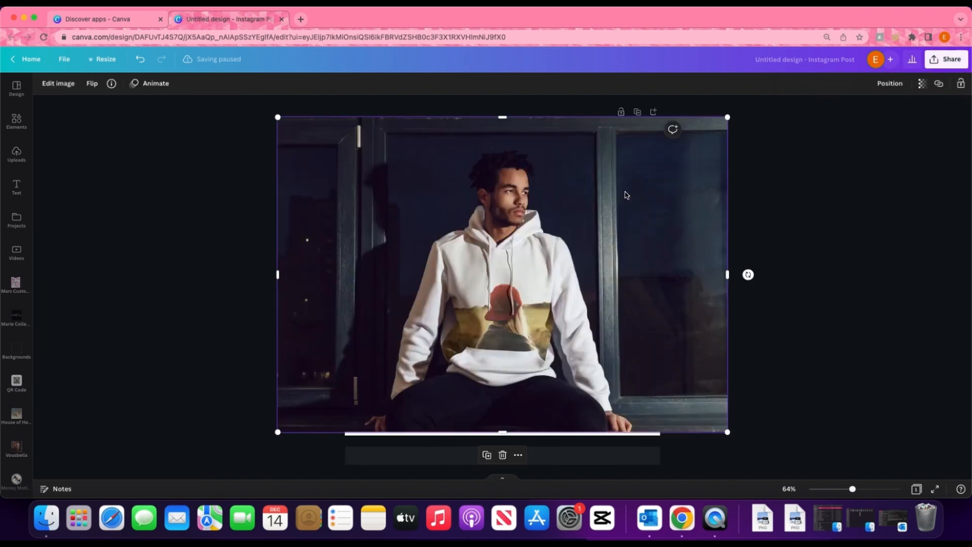
Reopen Smartmockups for the hoodie image and try the Enamel mug 1 mockup
scroll(16, 253, down, 10)
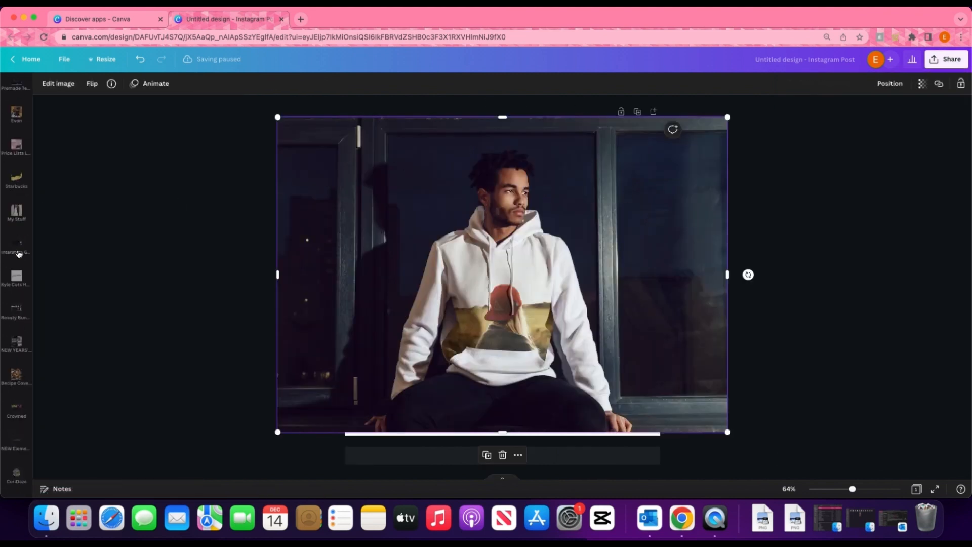
scroll(19, 253, down, 10)
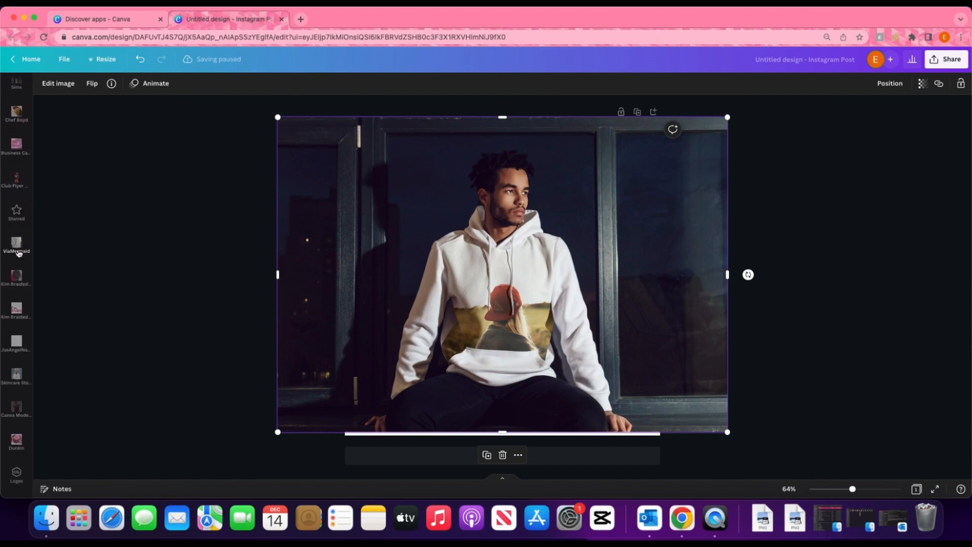
scroll(18, 253, down, 5)
click(58, 83)
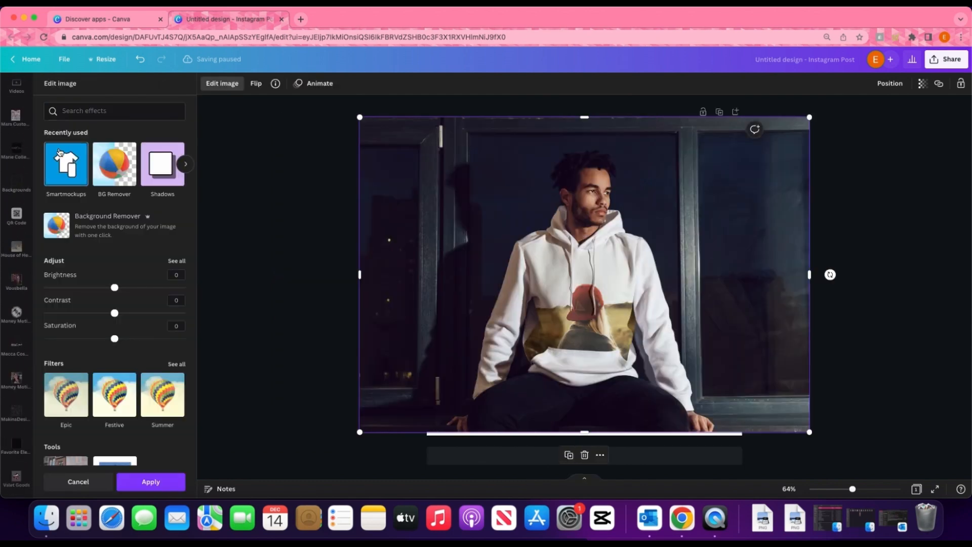
click(60, 153)
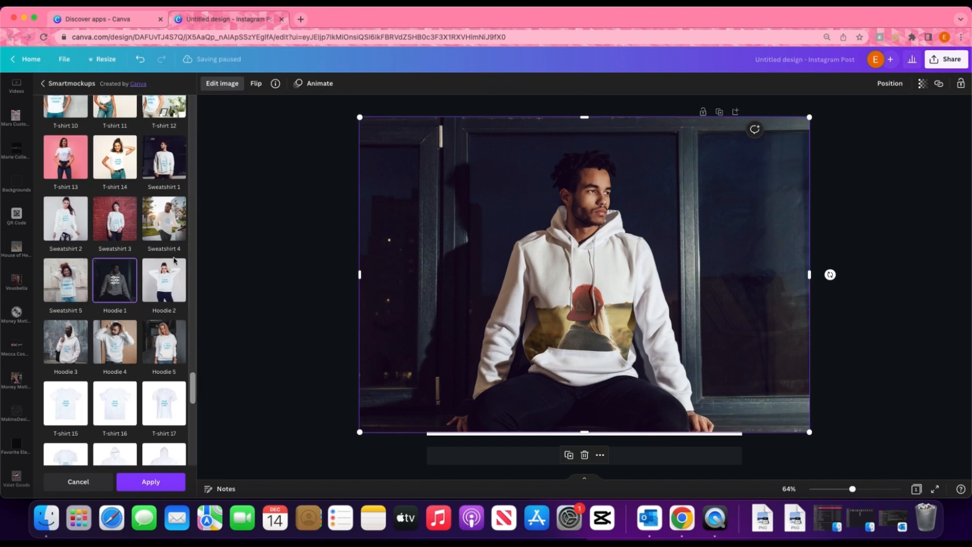
scroll(178, 278, down, 2)
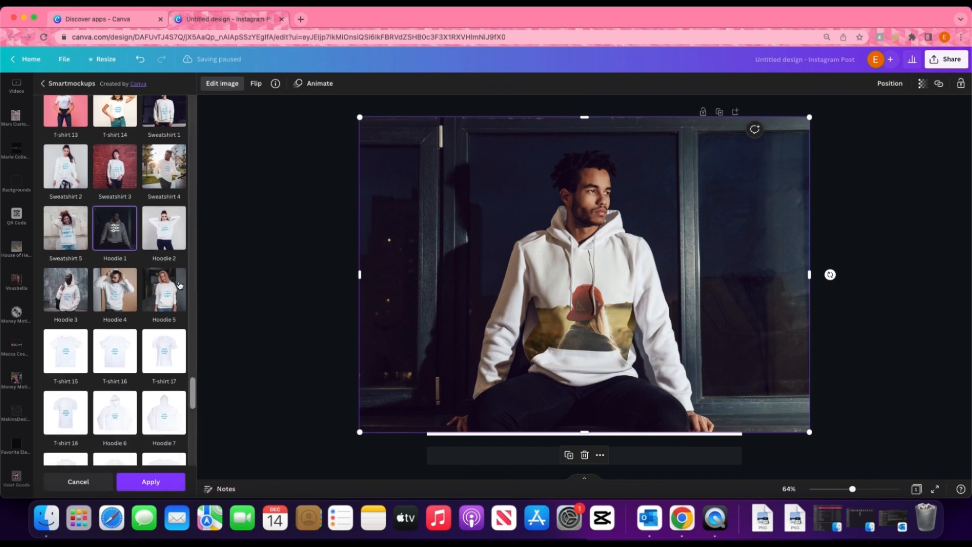
scroll(179, 285, down, 8)
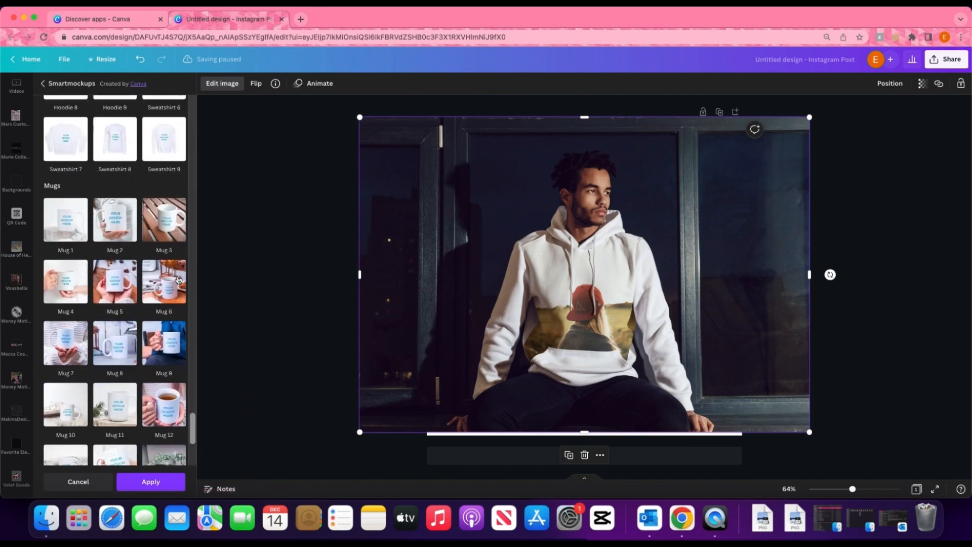
scroll(178, 280, down, 4)
click(178, 279)
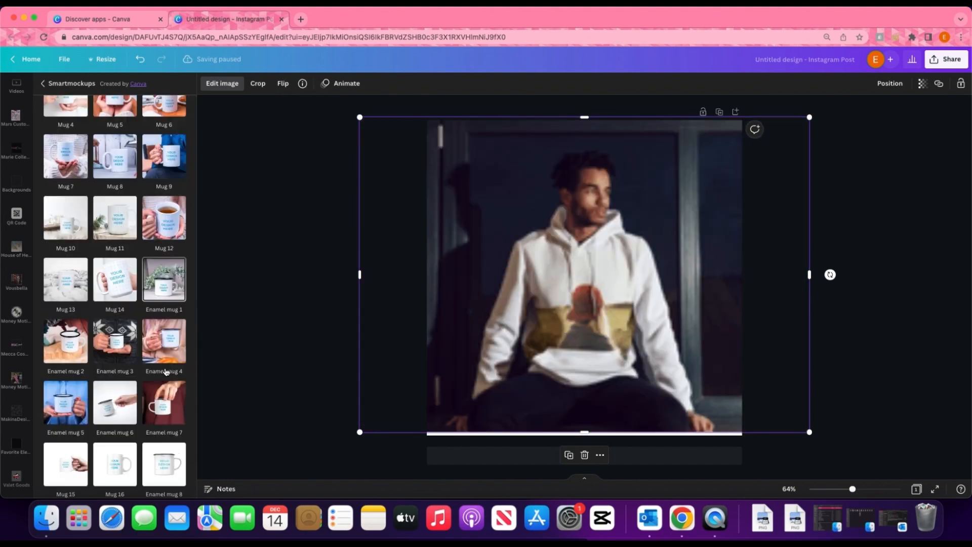
Choose the Phone 25 mockup for the hoodie image and browse the laptop and desktop mockups
scroll(166, 372, down, 15)
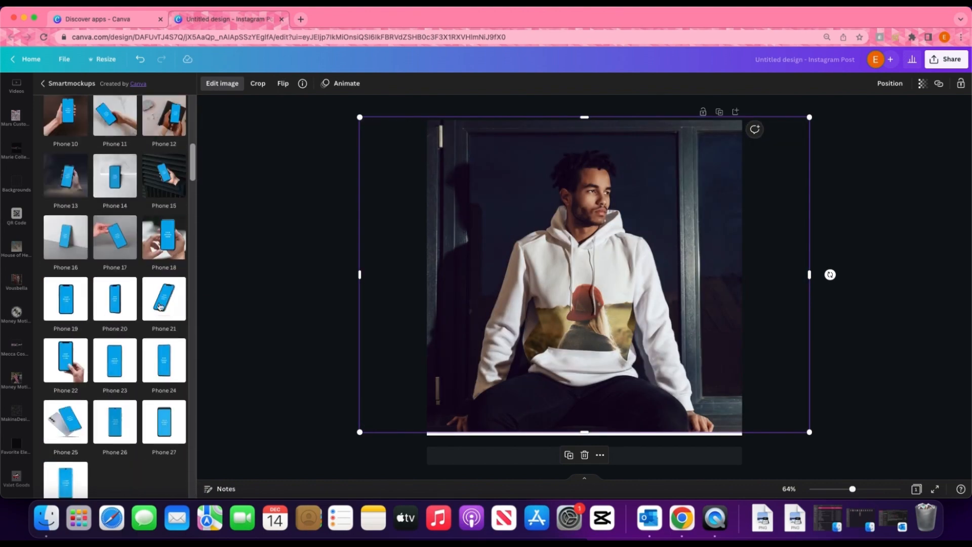
scroll(160, 306, down, 5)
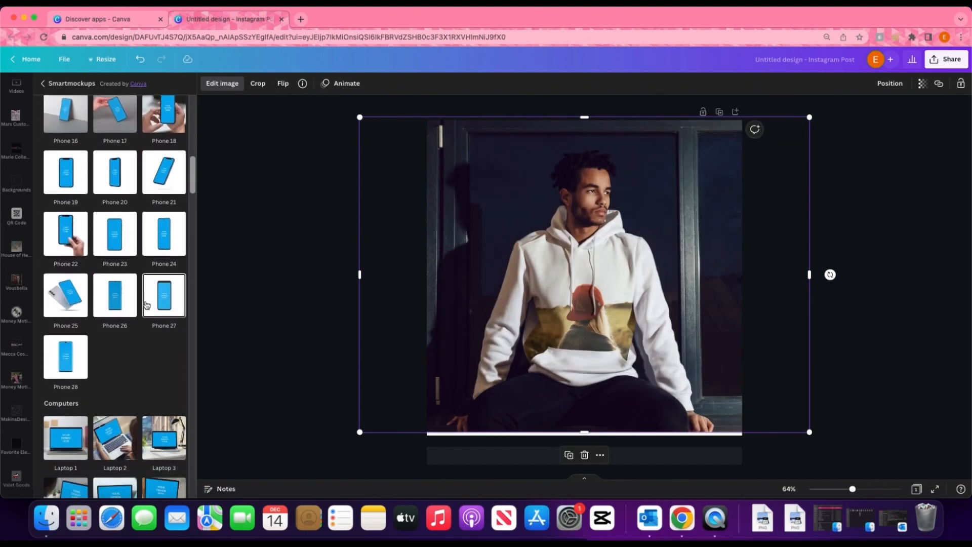
scroll(147, 305, down, 2)
click(69, 248)
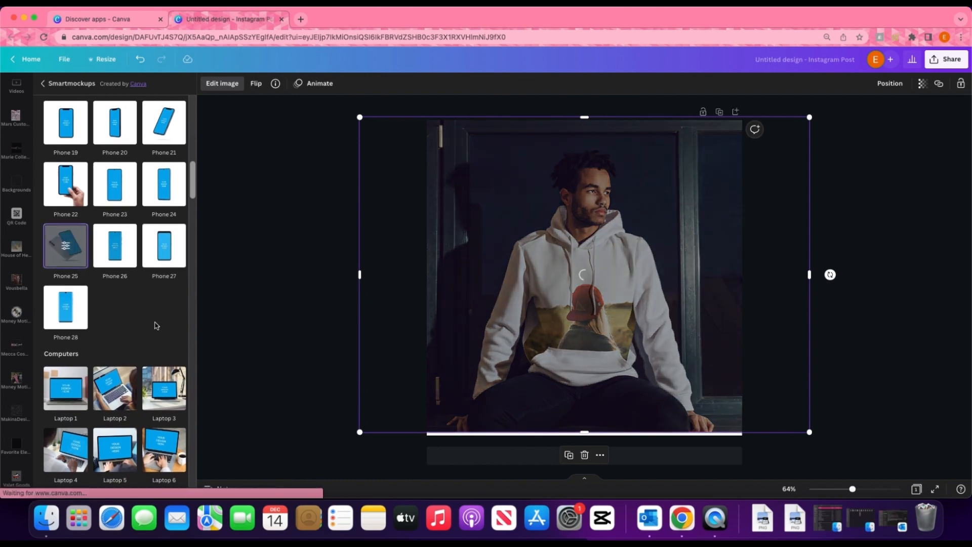
scroll(158, 327, down, 4)
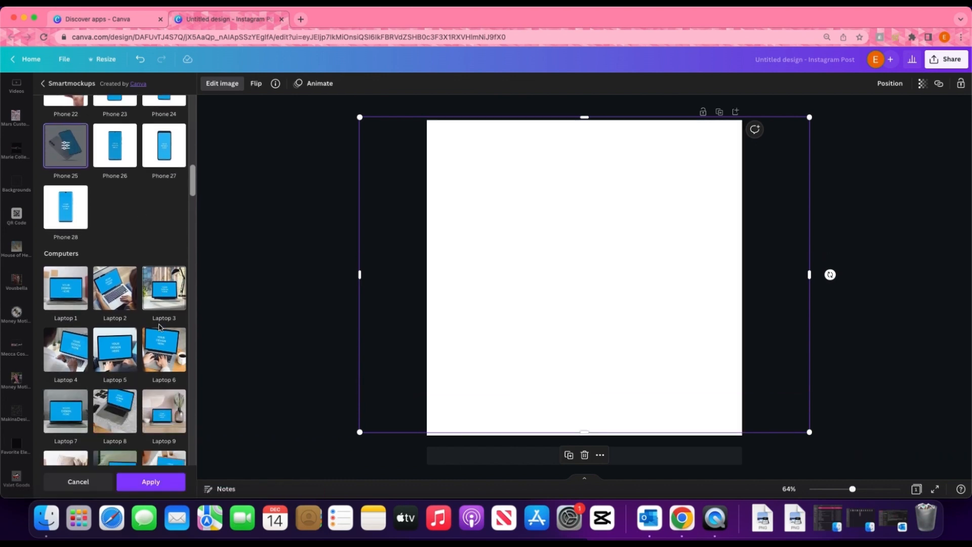
scroll(152, 334, down, 6)
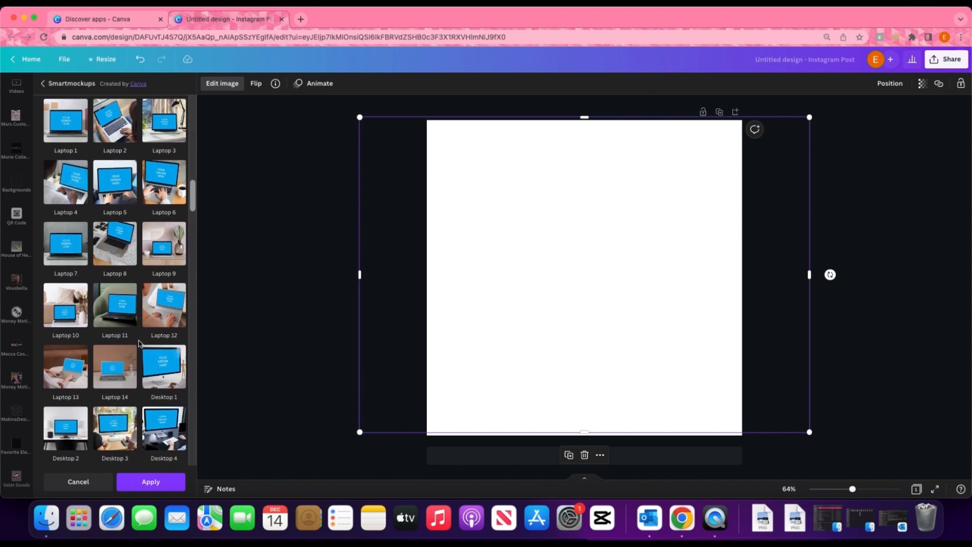
Apply the Laptop 15 mockup to the hoodie image and deselect it
scroll(139, 343, down, 1)
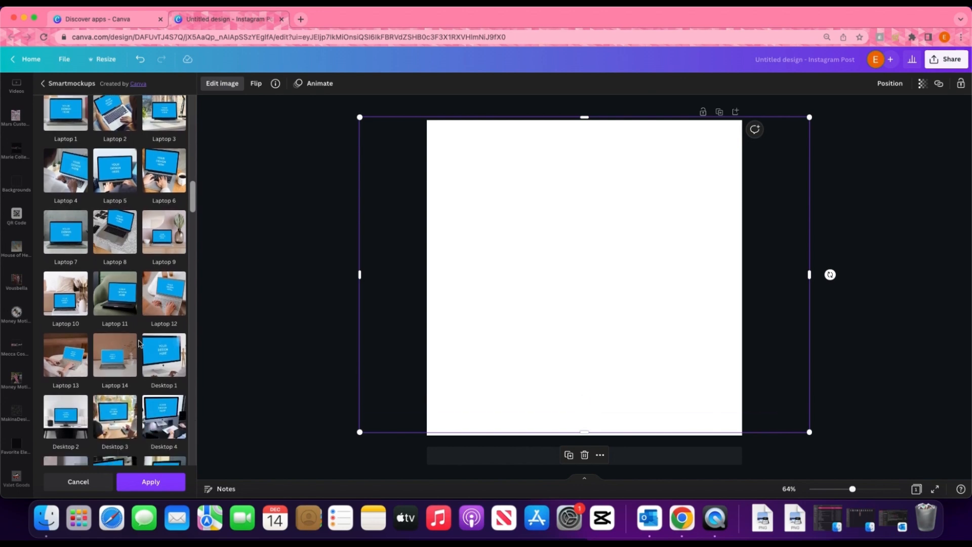
scroll(140, 344, down, 6)
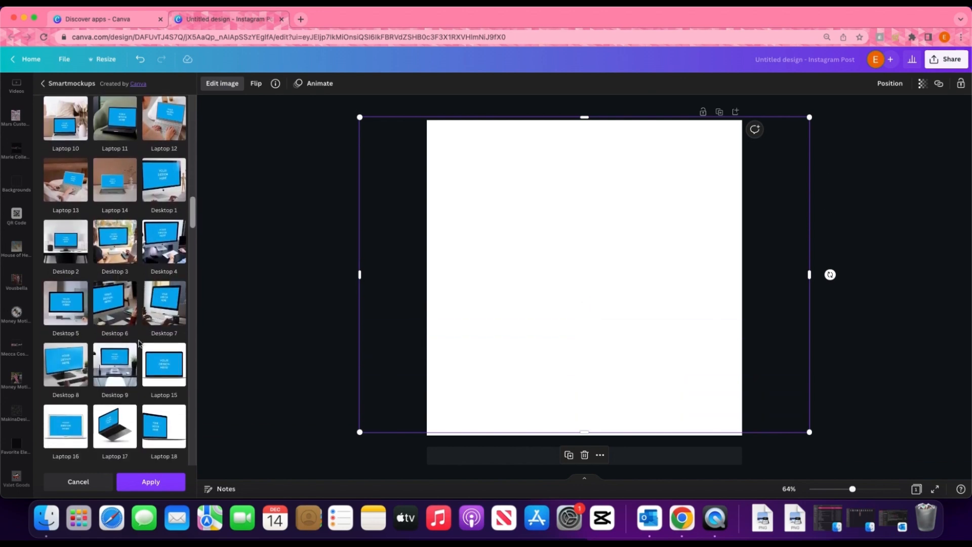
click(176, 381)
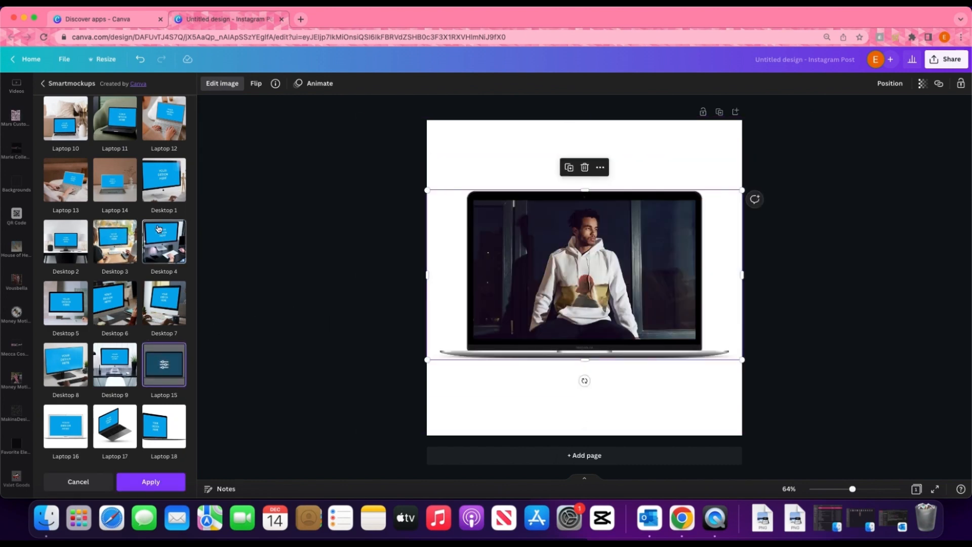
click(688, 392)
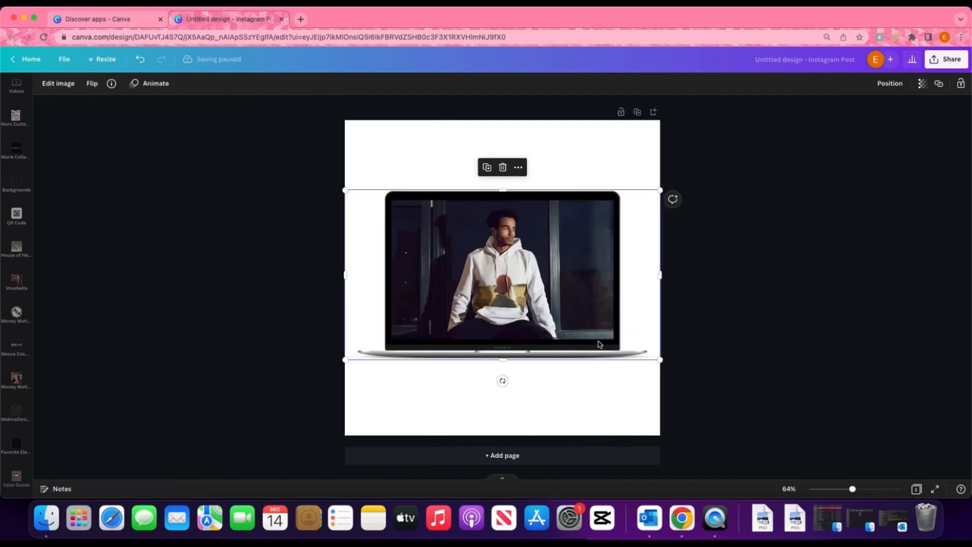
click(656, 367)
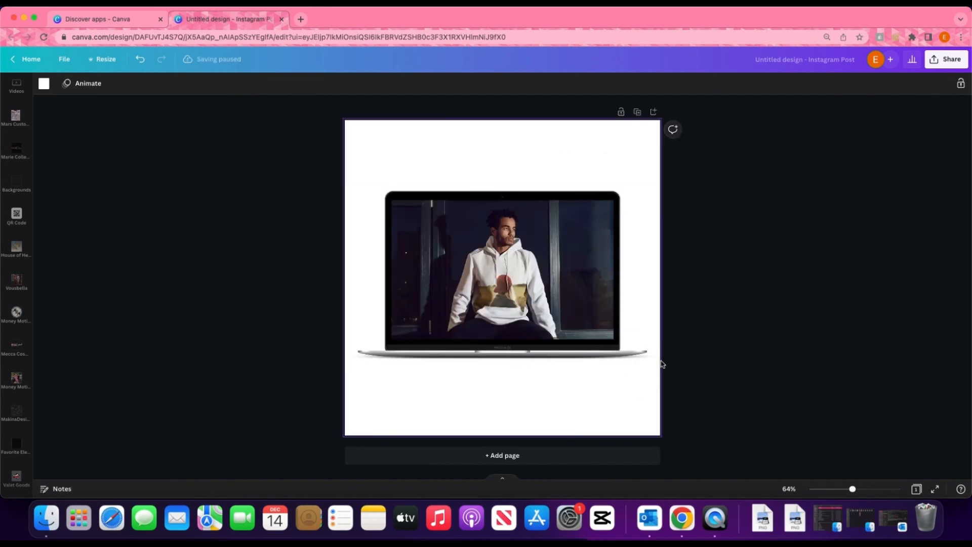
click(652, 363)
click(661, 363)
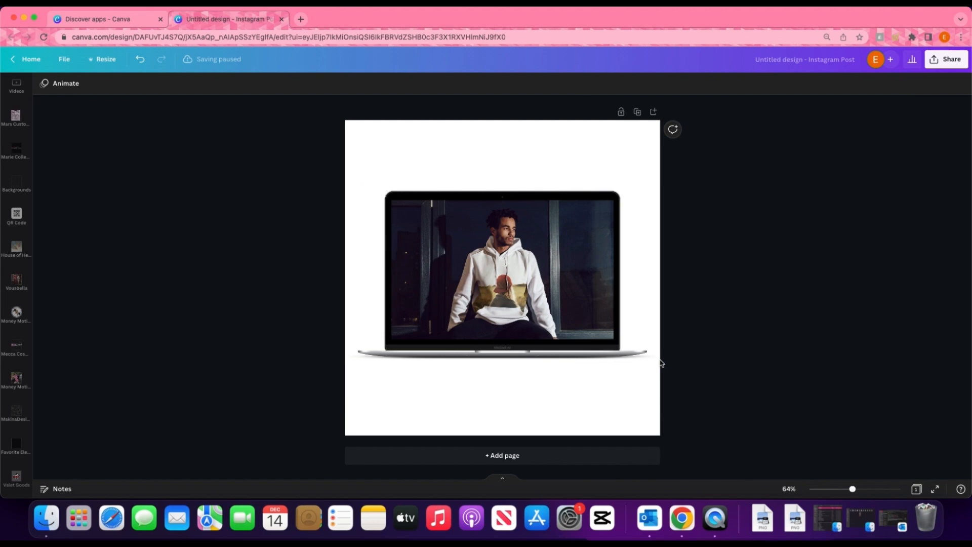
Shrink the laptop mockup to about three quarters of the page width and move it to the upper middle of the page
click(628, 349)
drag(660, 358, 580, 316)
drag(499, 291, 548, 298)
click(393, 366)
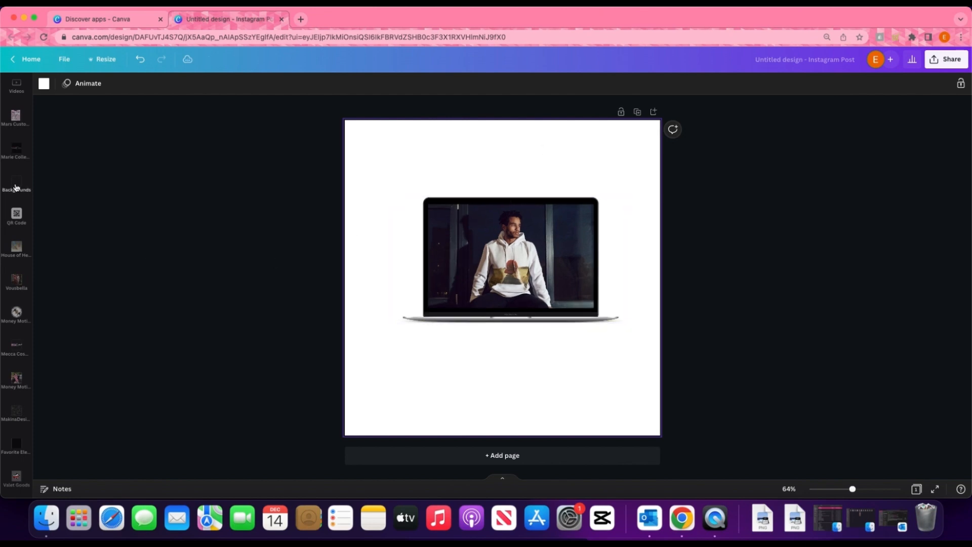
Look through the image editing options for the laptop mockup, then delete it to leave the page blank
click(510, 221)
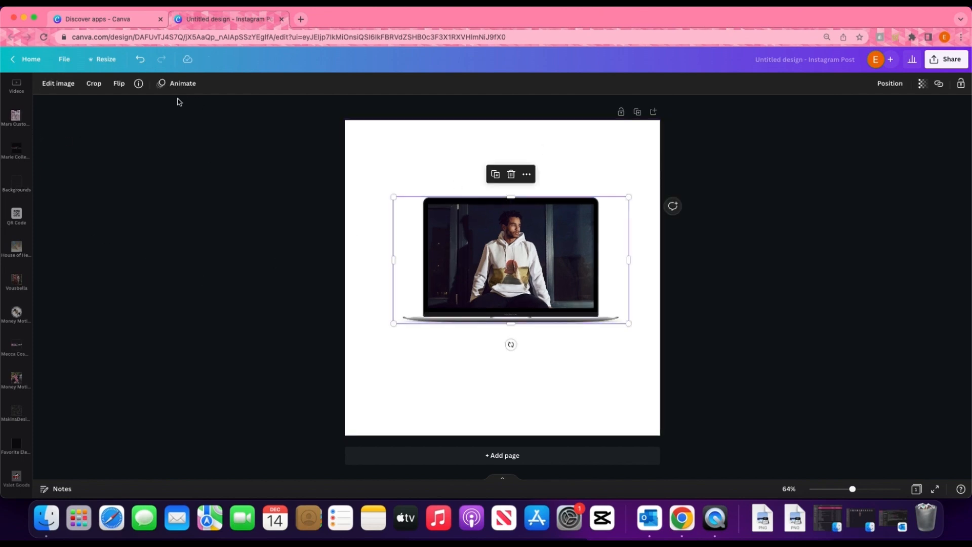
click(65, 84)
scroll(114, 313, down, 5)
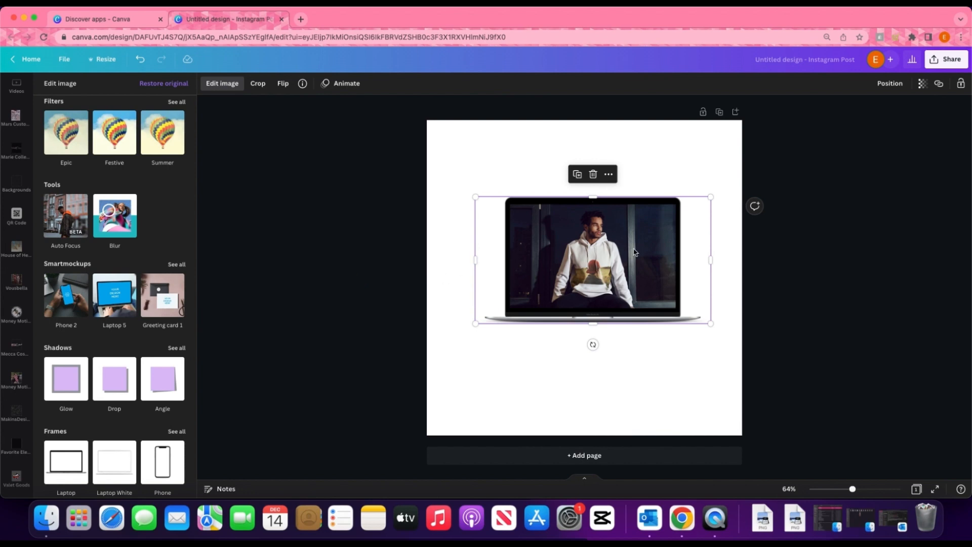
key(Delete)
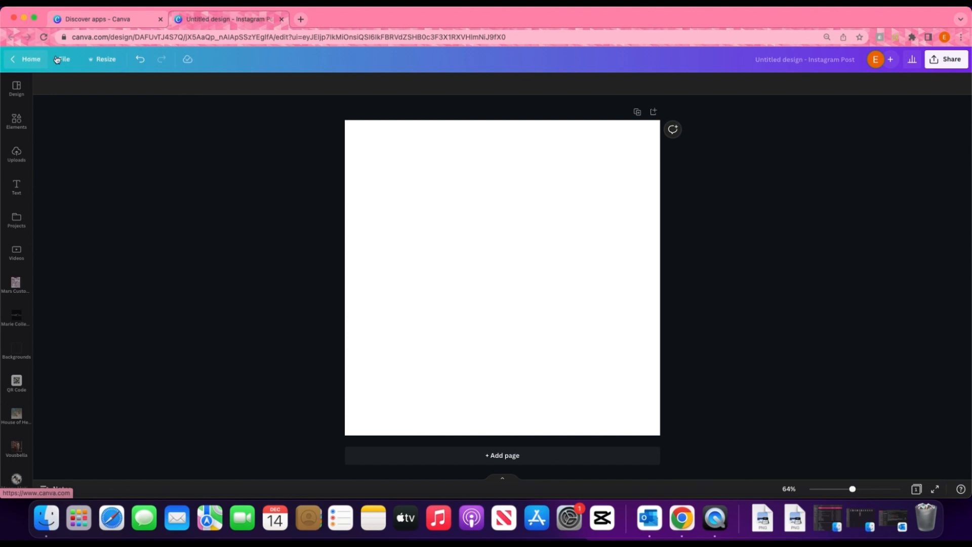
Show rulers and guides, then add a horizontal guide at about 210 px and a vertical guide at about 320 px
click(72, 62)
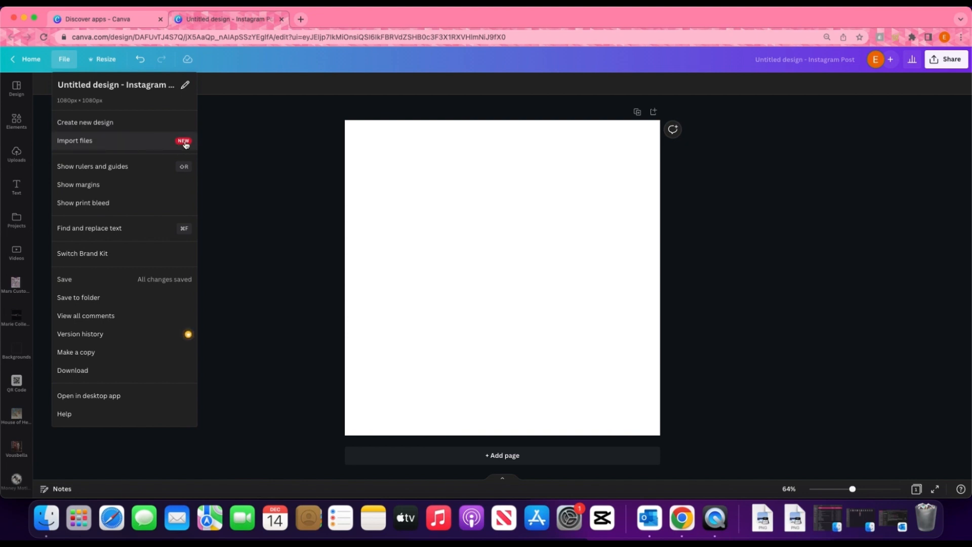
click(130, 173)
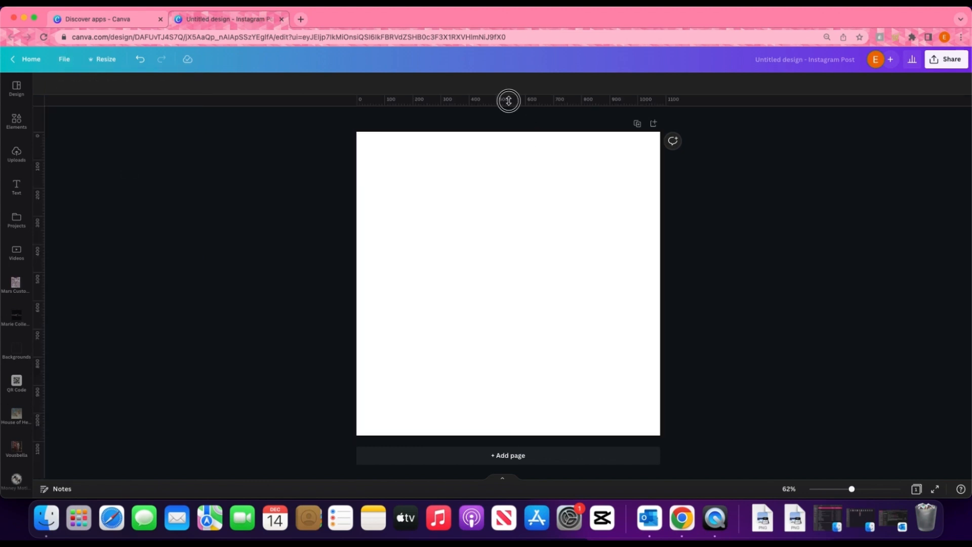
drag(509, 100, 509, 191)
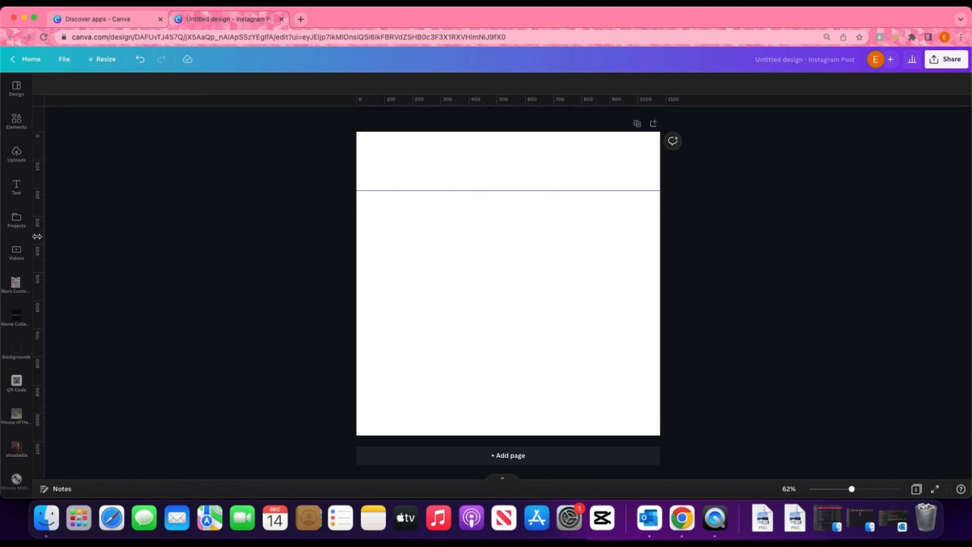
drag(37, 237, 447, 222)
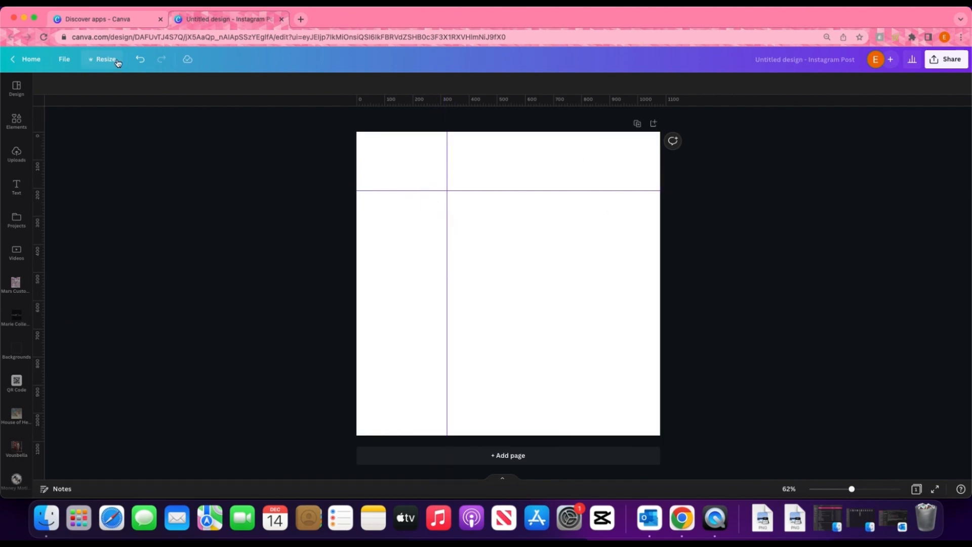
Show the margins and the print bleed on the page
click(64, 58)
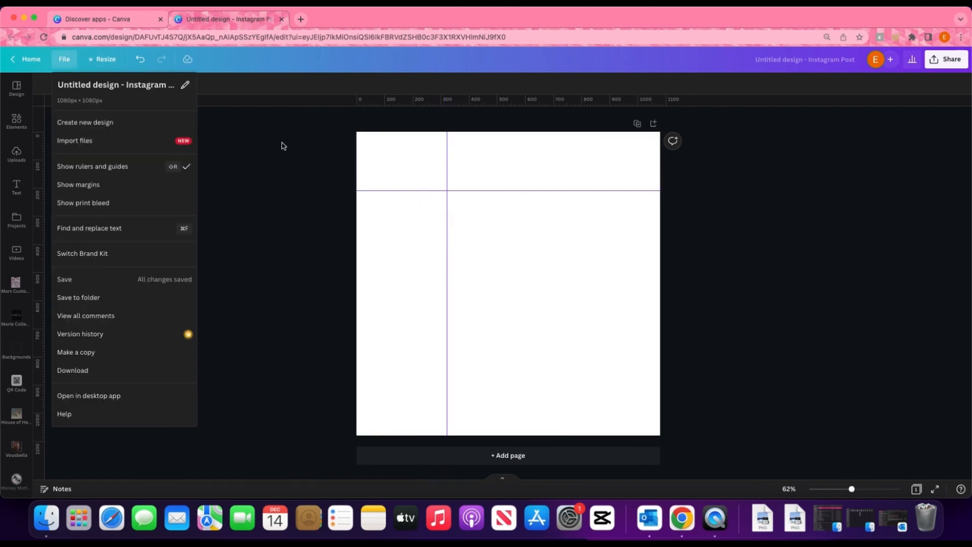
click(145, 186)
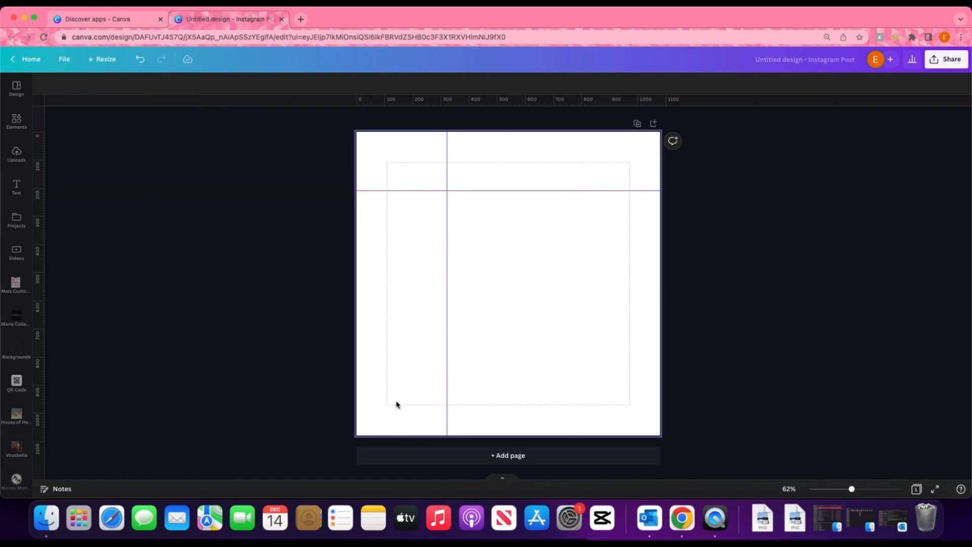
click(398, 163)
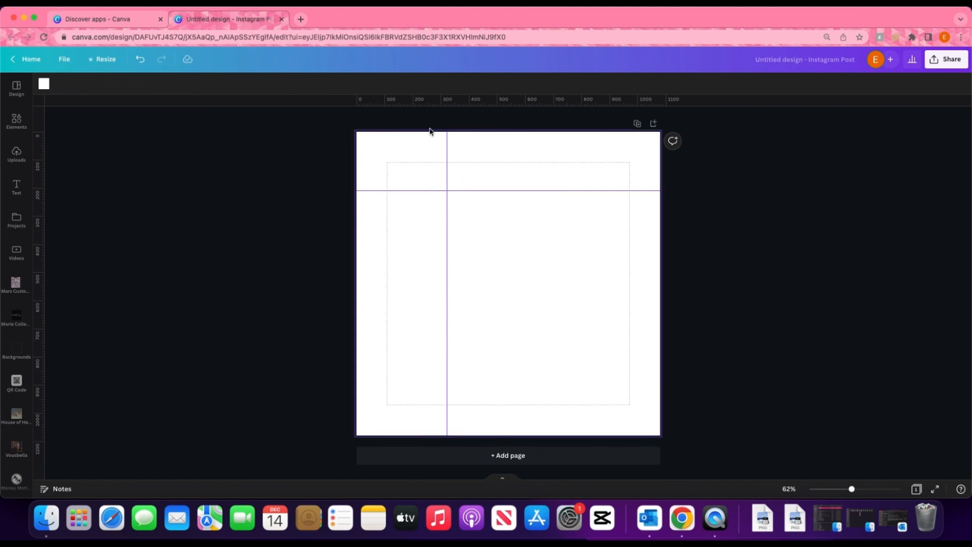
mouse_move(499, 102)
mouse_down()
mouse_move(499, 168)
mouse_move(497, 107)
mouse_up()
click(67, 61)
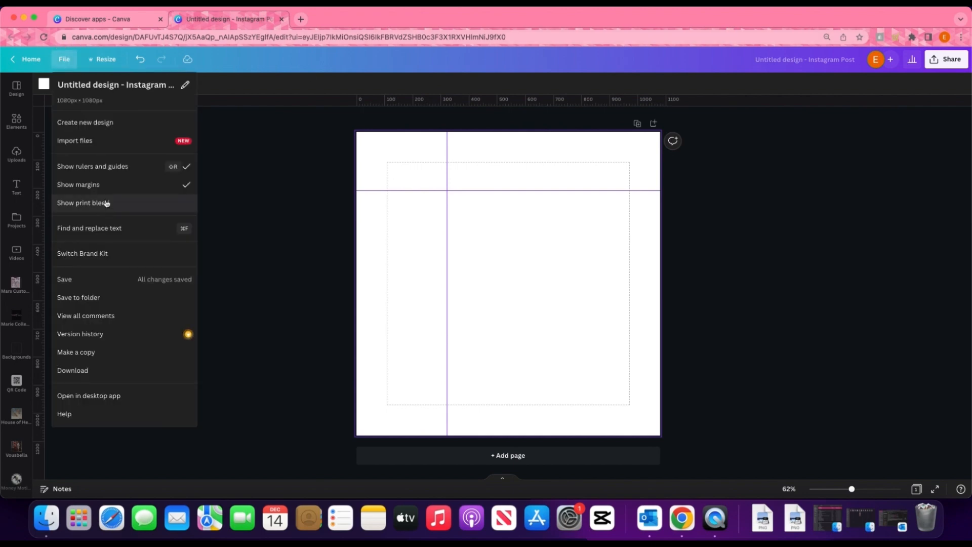
click(129, 204)
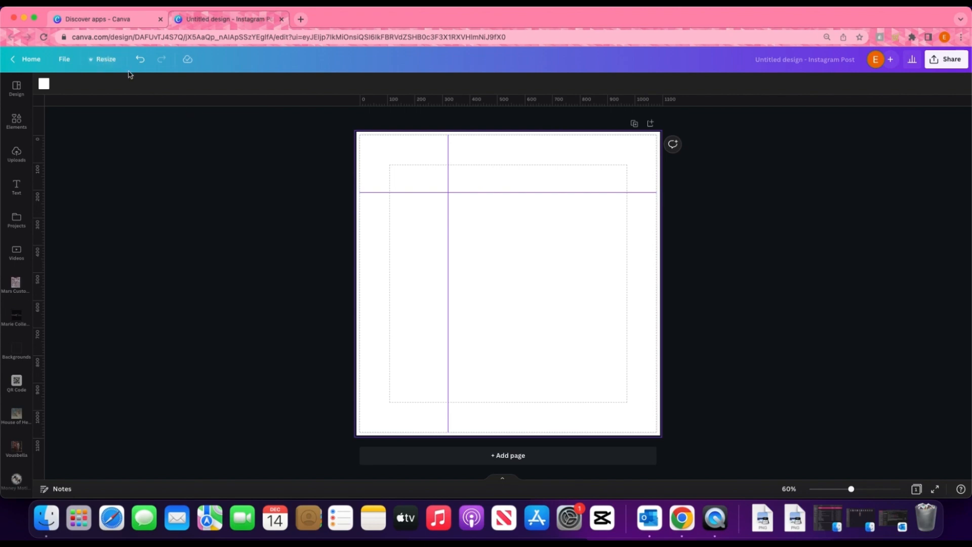
View the find and replace text options, then close them
click(92, 61)
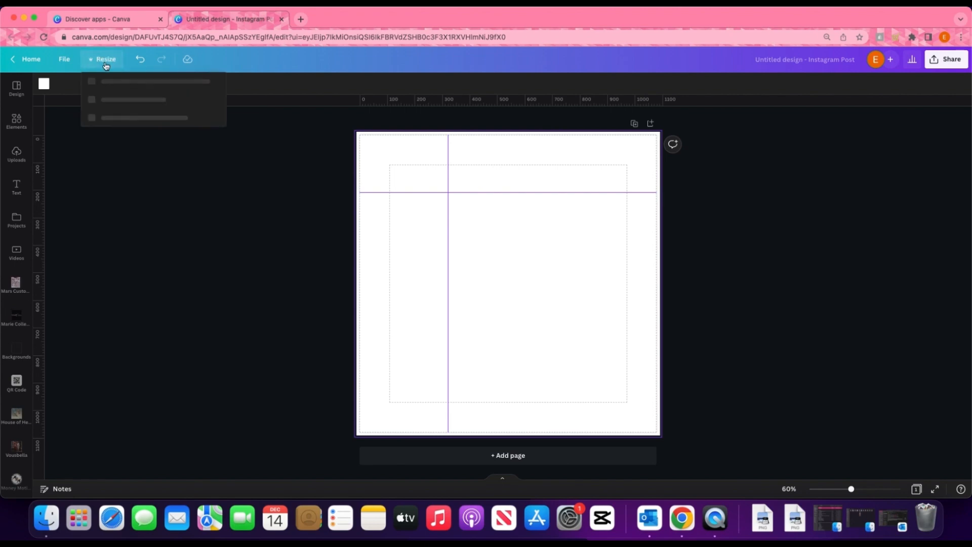
click(64, 59)
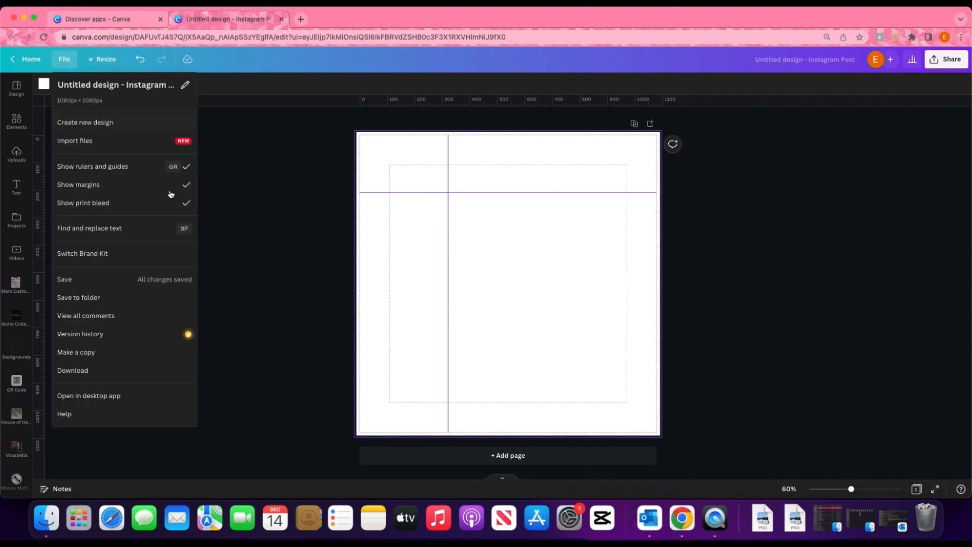
click(141, 230)
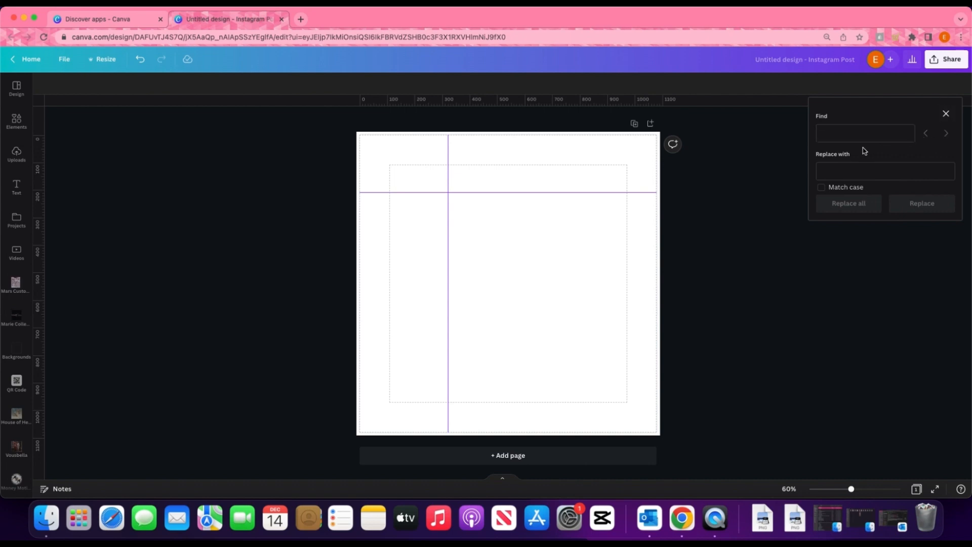
click(946, 114)
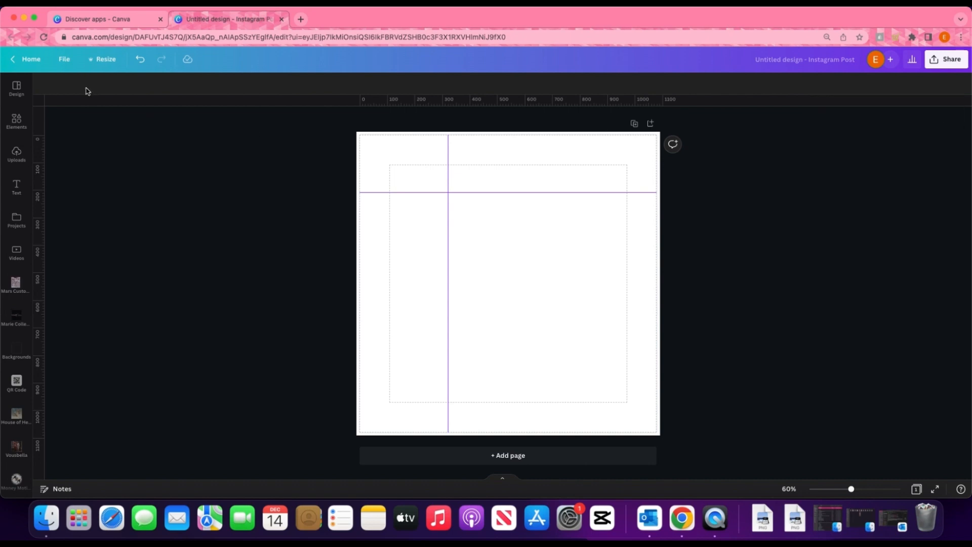
View the Brand Kits available for switching without choosing one, then review the remaining file options, from saving to opening in the desktop app
click(64, 59)
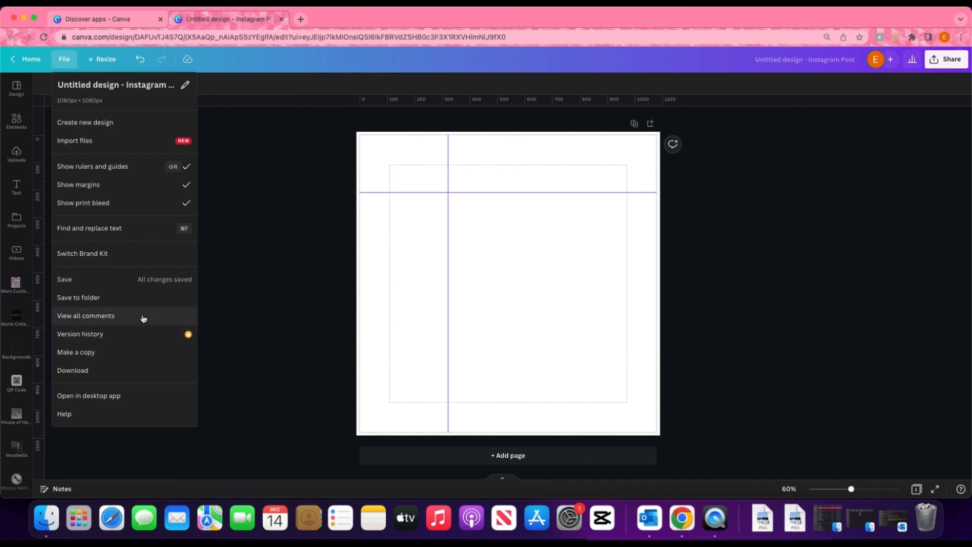
click(102, 258)
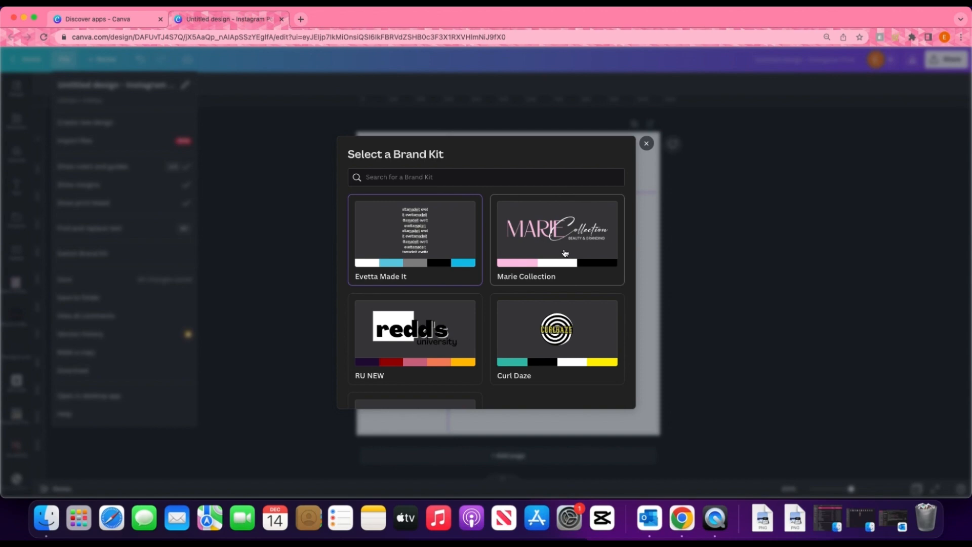
click(645, 146)
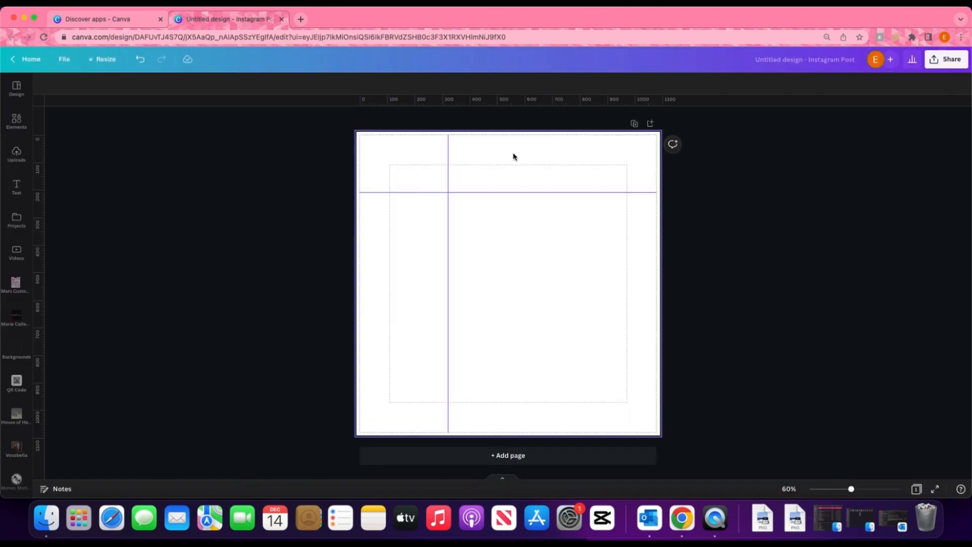
click(65, 60)
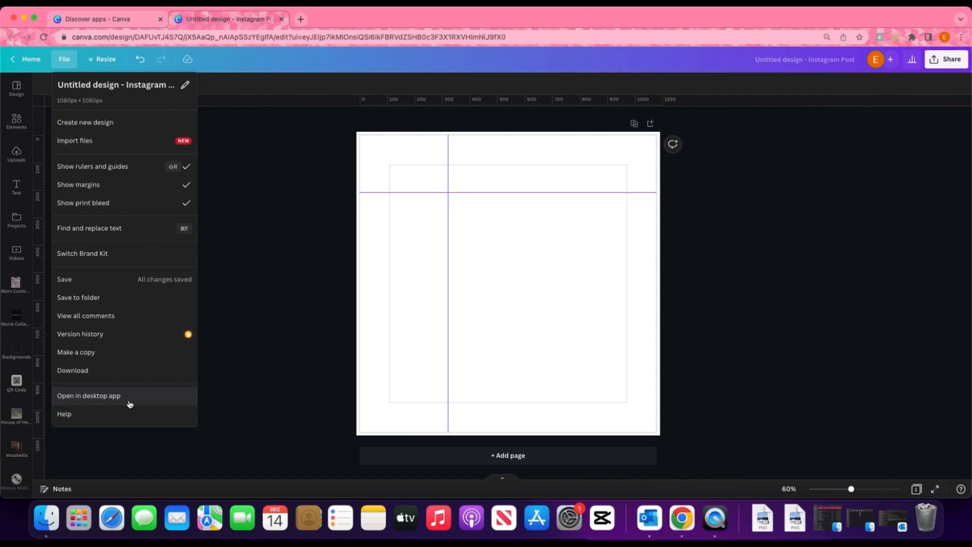
click(253, 377)
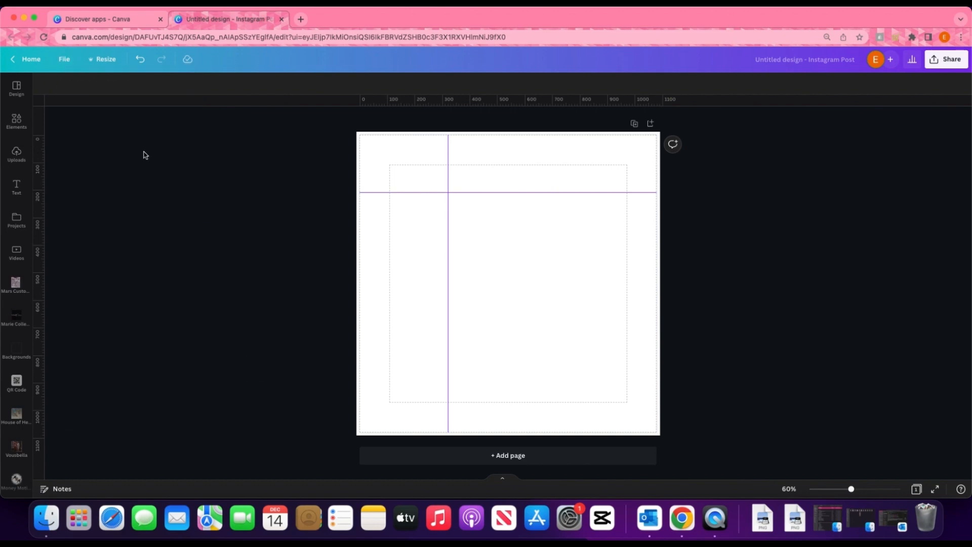
Search the resize formats for "ins", then clear the search
click(105, 60)
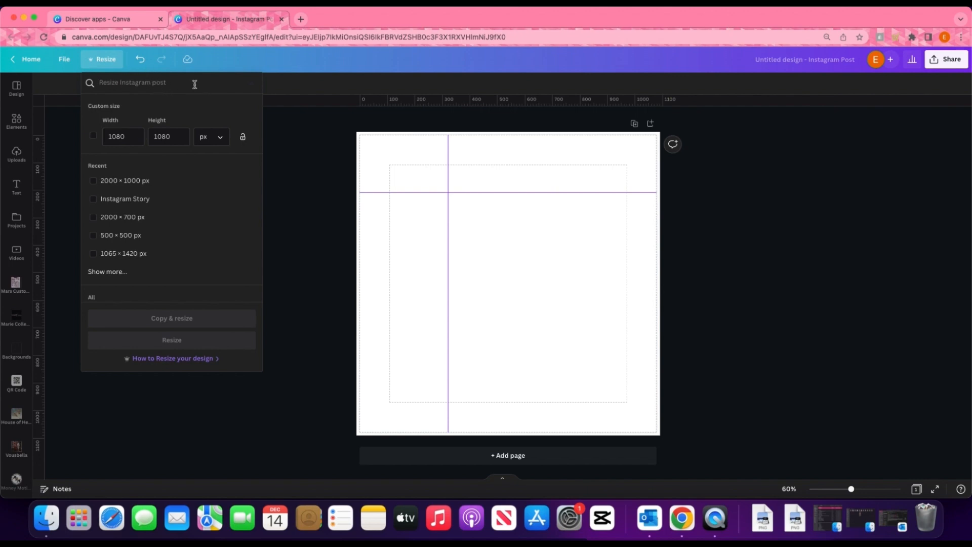
text(ins)
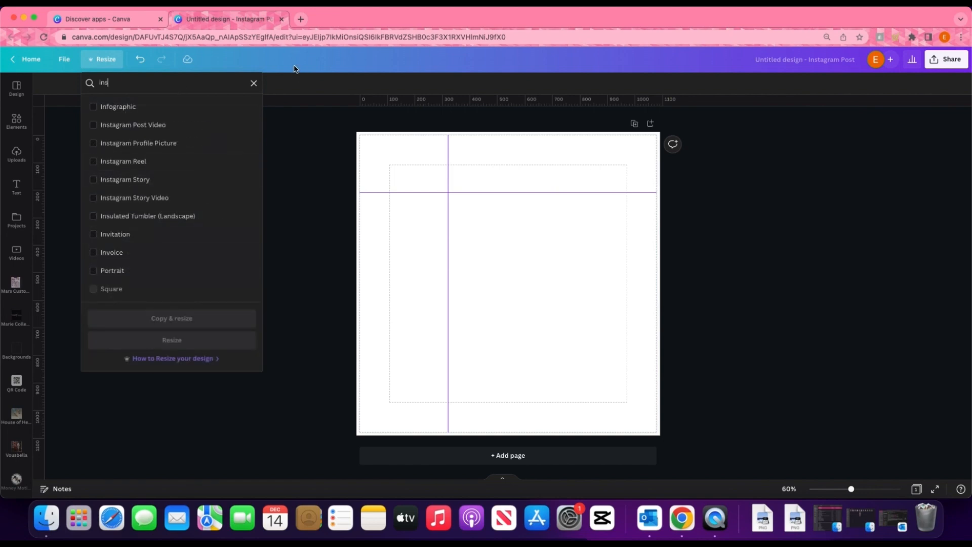
click(253, 83)
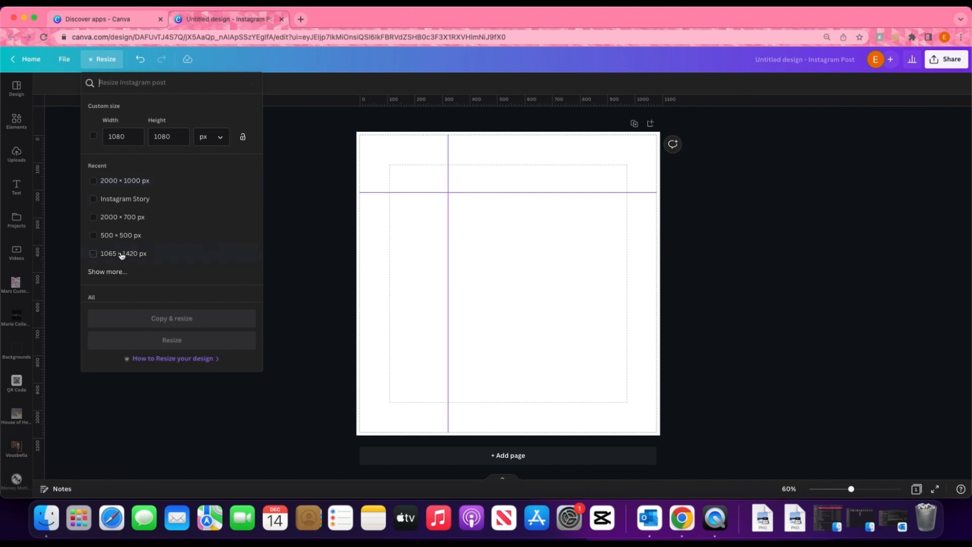
Create a resized copy of the Instagram post in the 6 × 4 in Label format
scroll(120, 182, down, 2)
scroll(125, 175, down, 8)
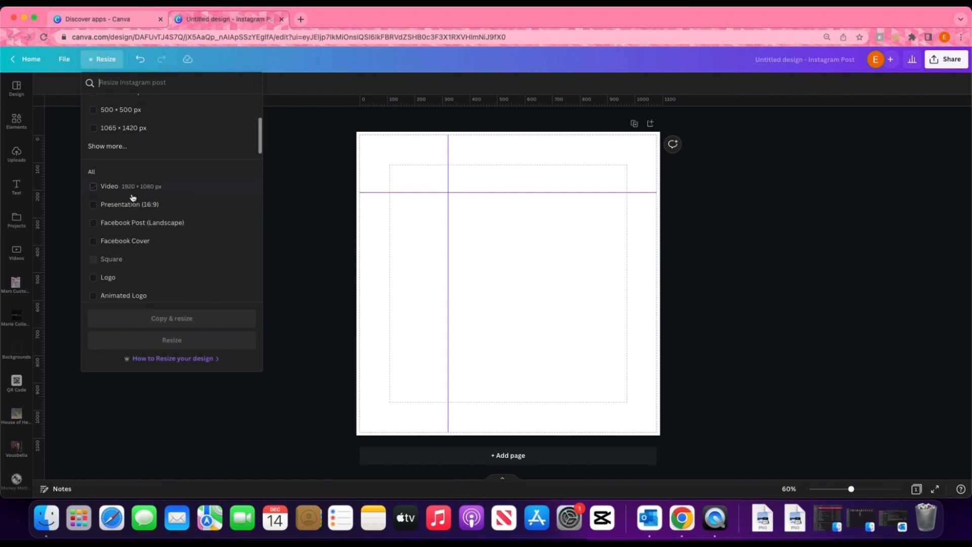
scroll(167, 237, down, 10)
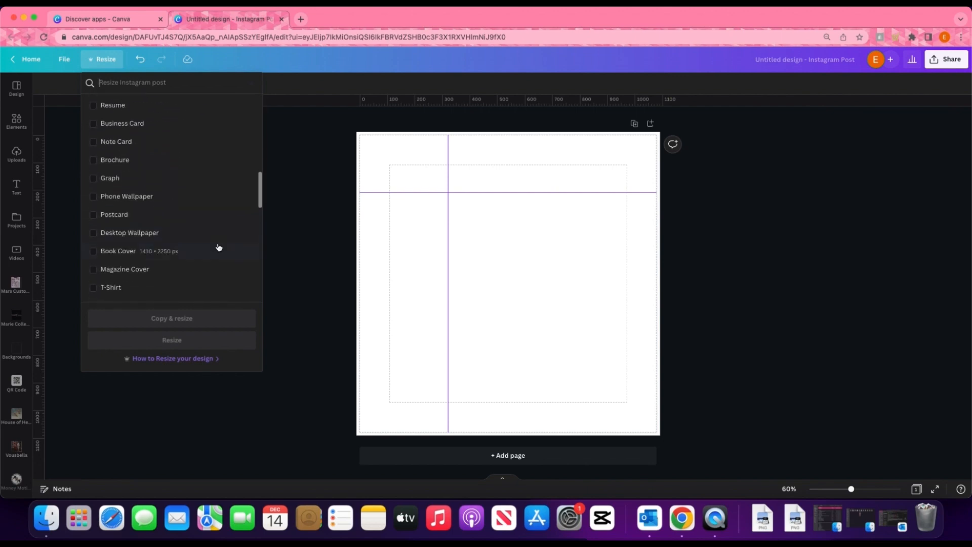
scroll(213, 242, down, 1)
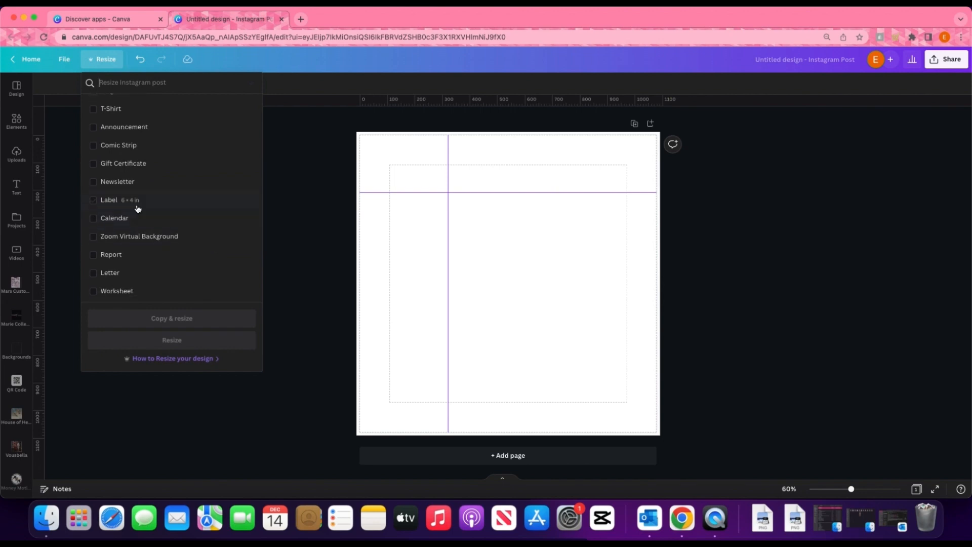
click(153, 200)
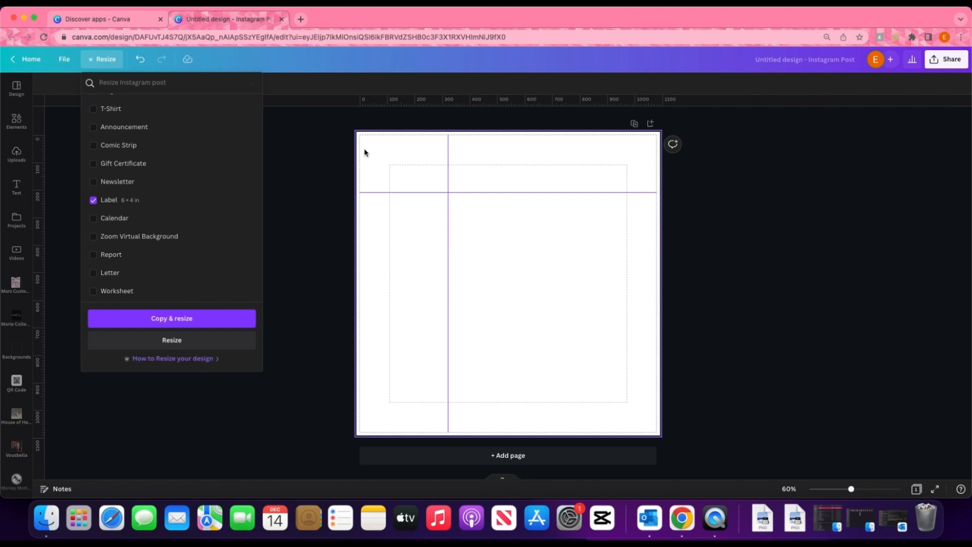
click(368, 266)
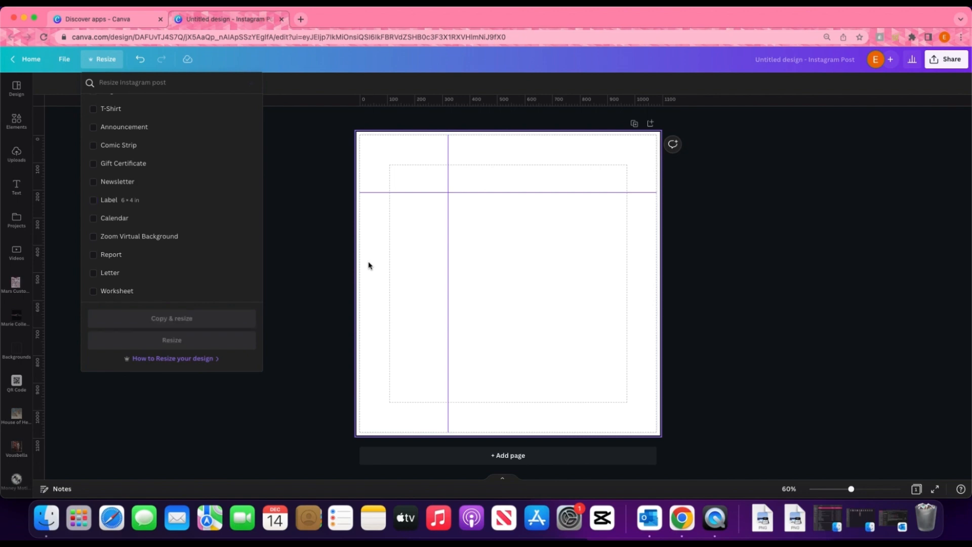
click(143, 203)
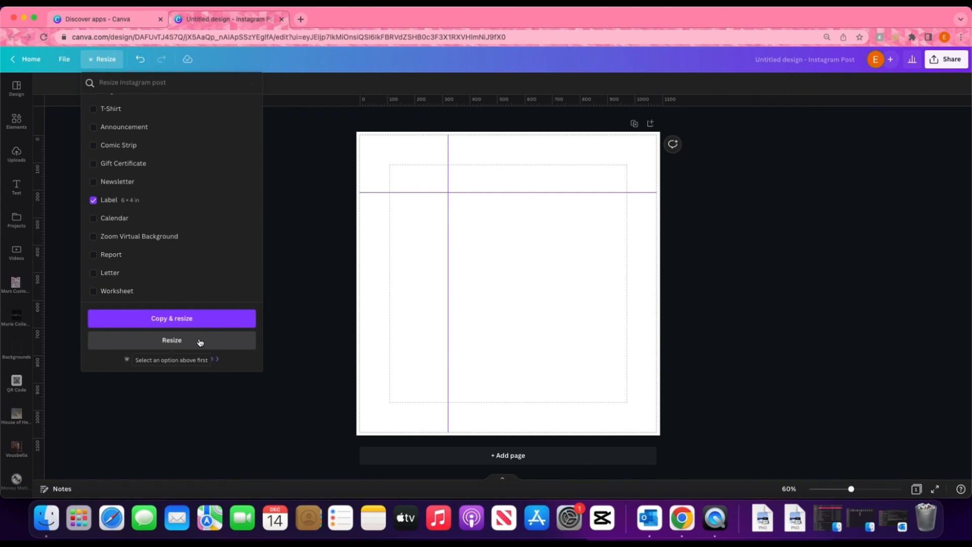
click(183, 319)
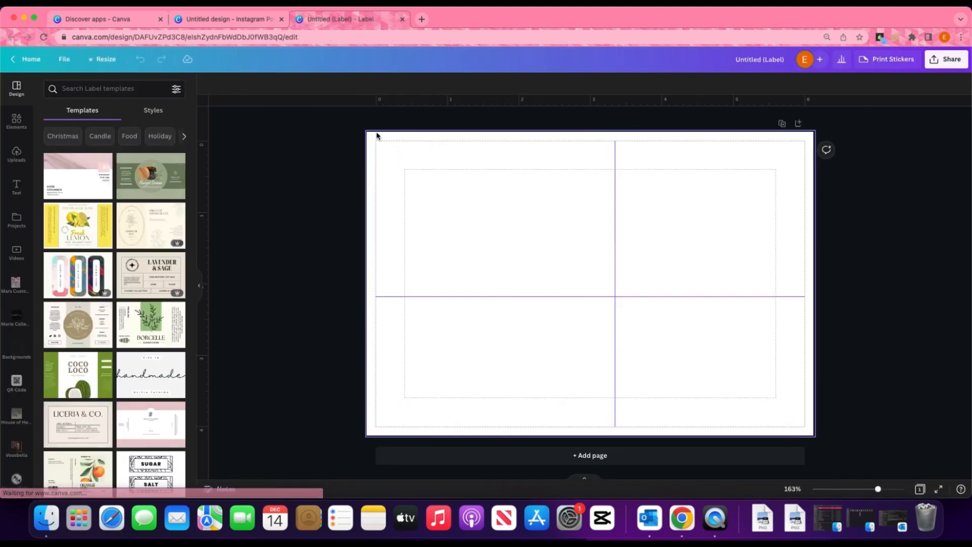
Compare the original Instagram post with its Label copy, then close the copy
click(252, 21)
click(342, 20)
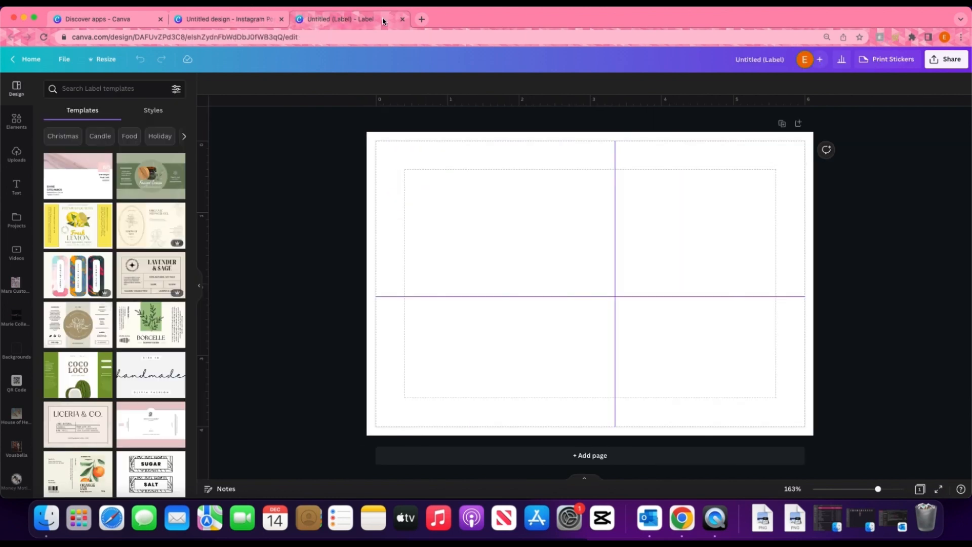
click(402, 20)
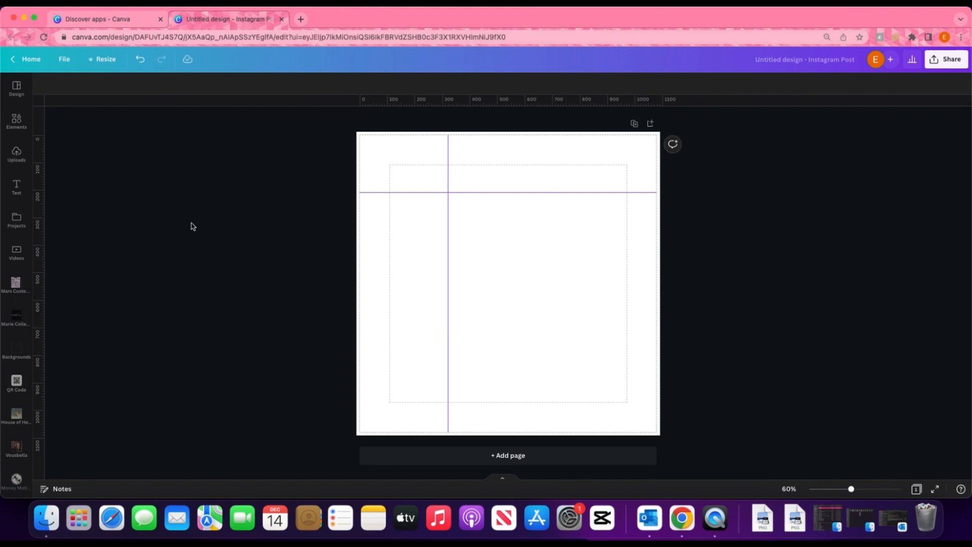
Leave the resize options and add a text box of random filler letters to the blank page
click(118, 62)
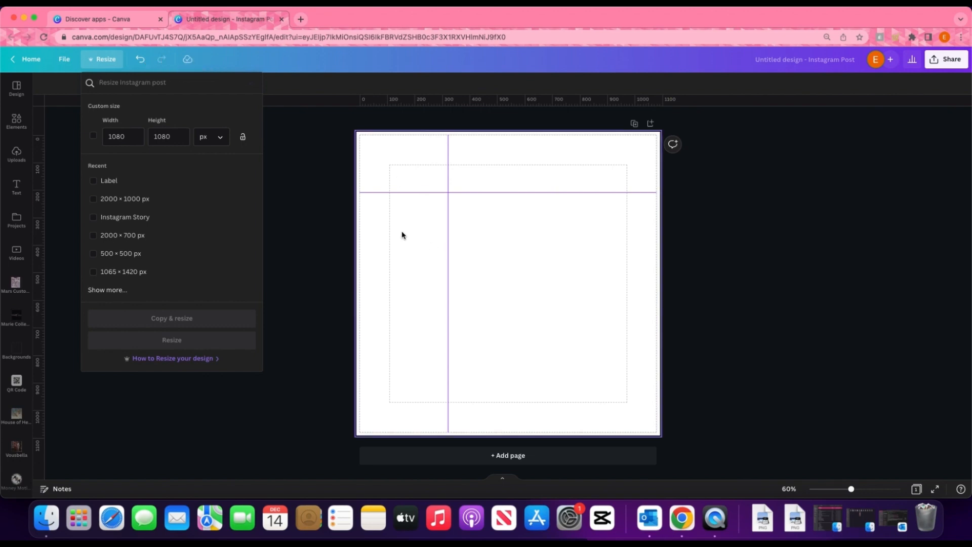
text(t)
click(475, 241)
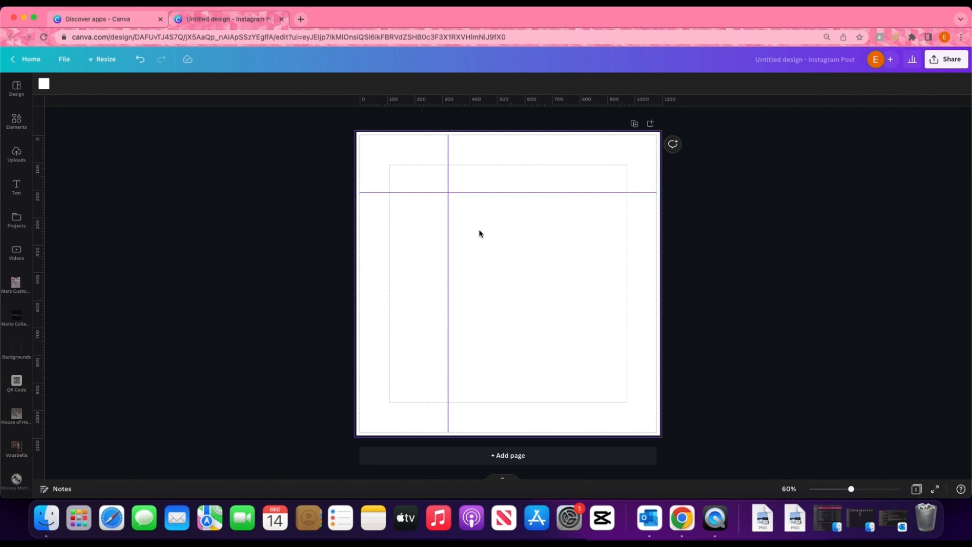
key(t)
text(hfgjghfyhj)
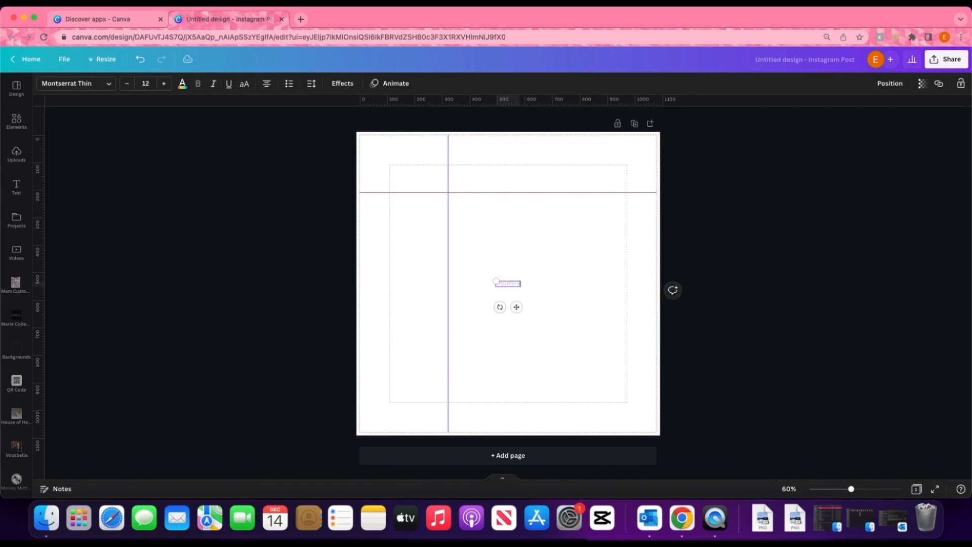
text(fgjghgf)
Delete the filler text box from the page and clear the design's title
key(super+a)
click(553, 278)
click(506, 283)
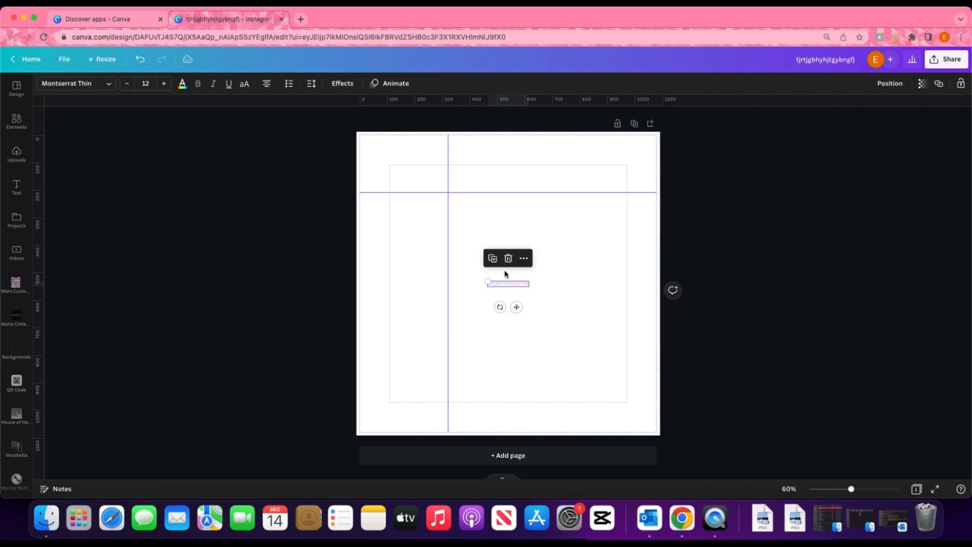
key(BackSpace)
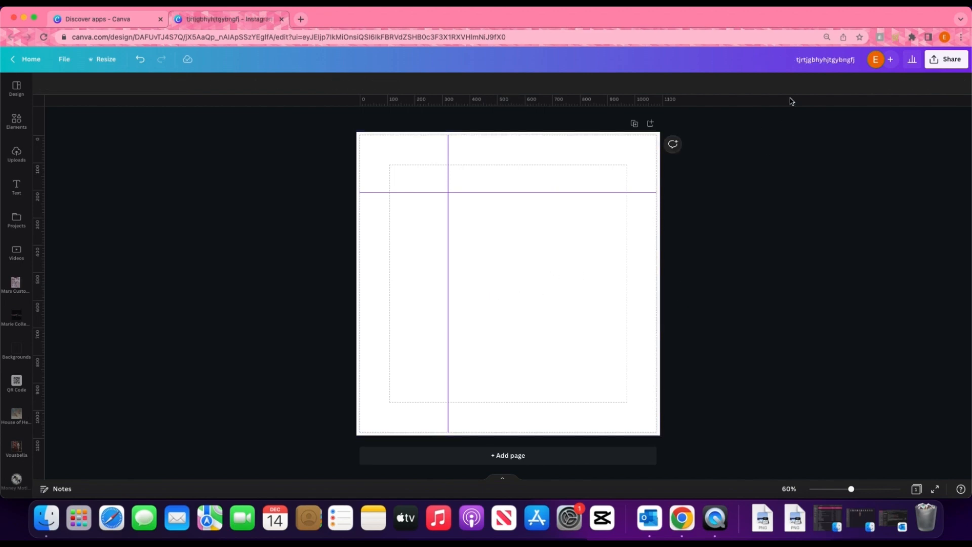
click(855, 59)
key(BackSpace)
key(Return)
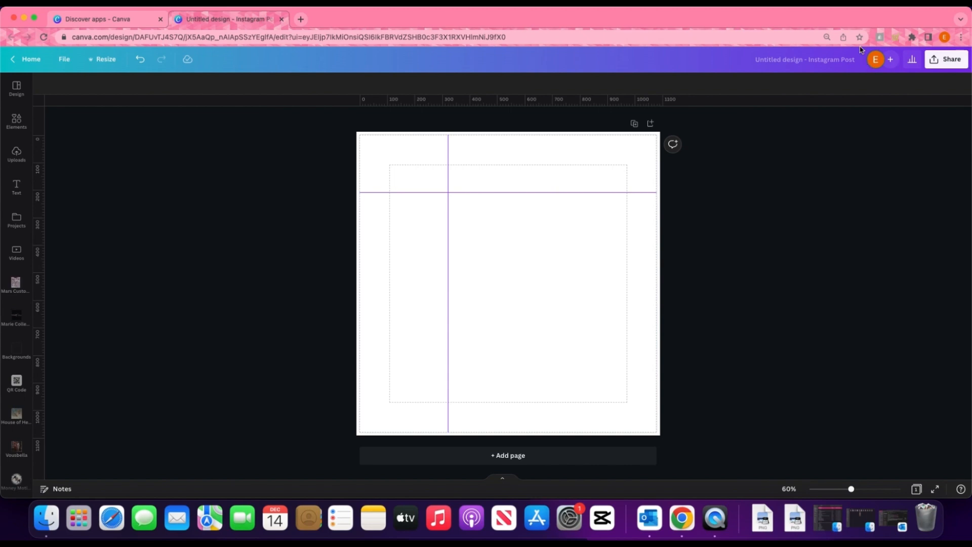
View the options for adding people to the design, then close them
click(805, 60)
click(878, 63)
click(892, 60)
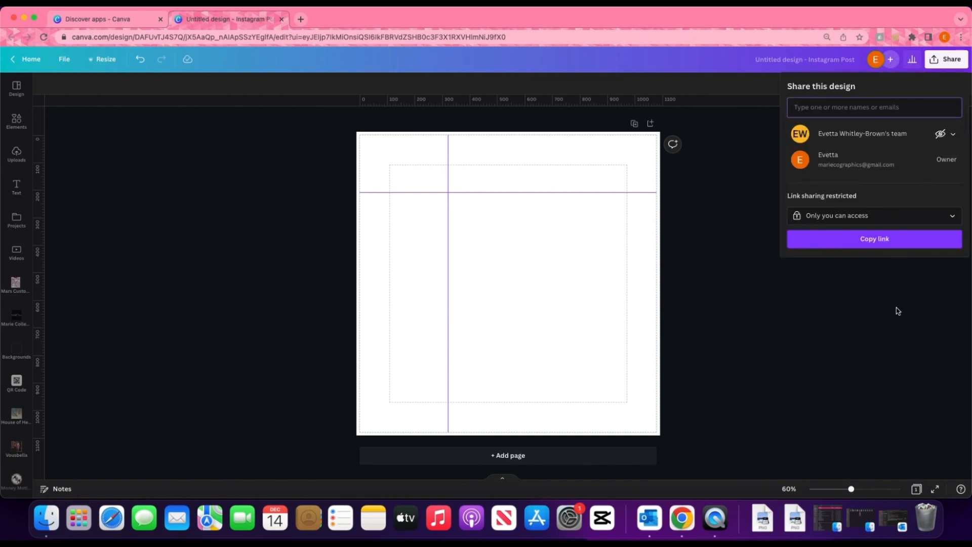
click(943, 309)
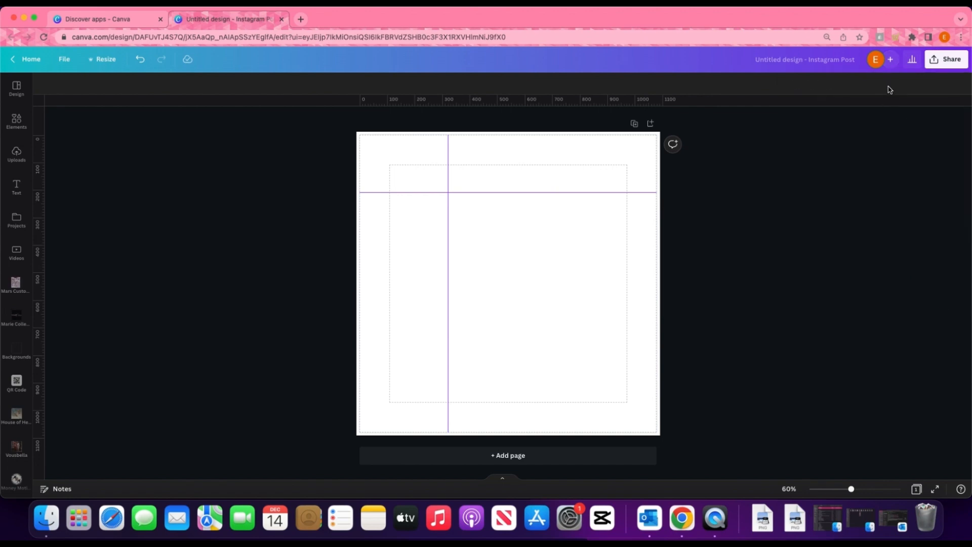
View the design's insights, including Engagement, Unique links and Social media, then close them
click(911, 59)
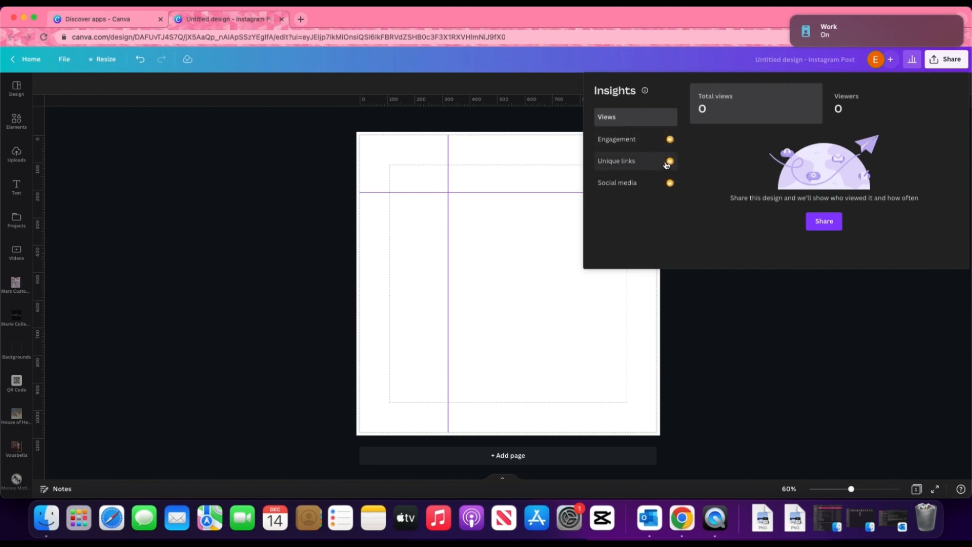
click(651, 136)
click(652, 159)
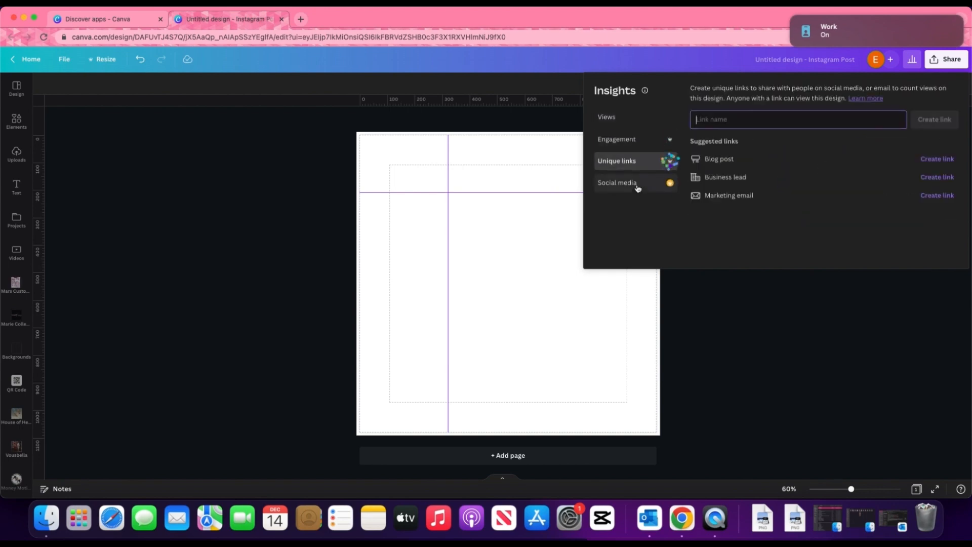
click(637, 185)
click(648, 162)
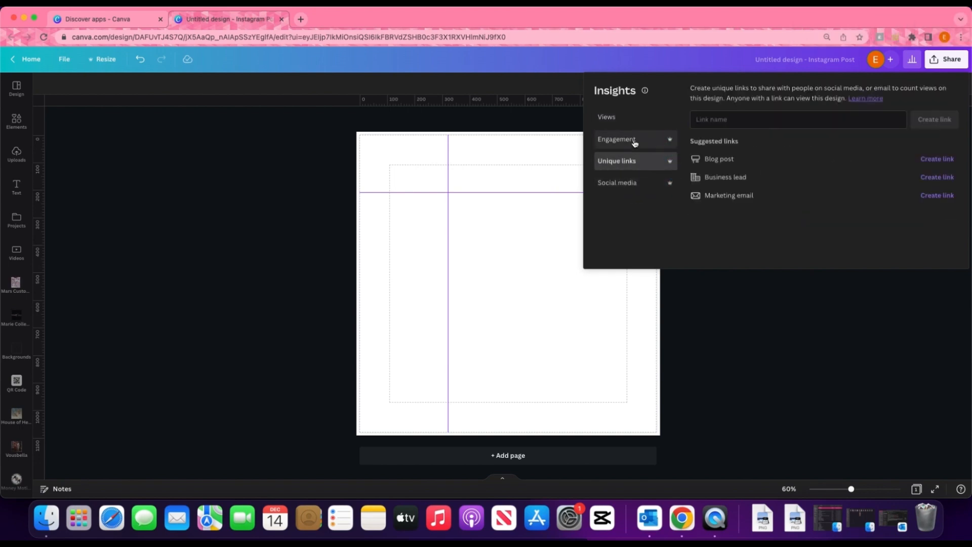
click(634, 143)
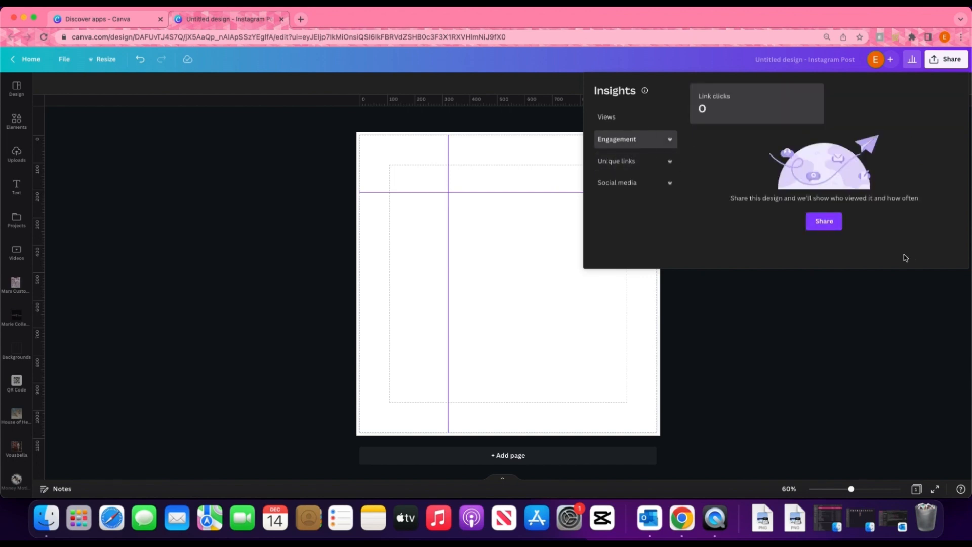
click(905, 283)
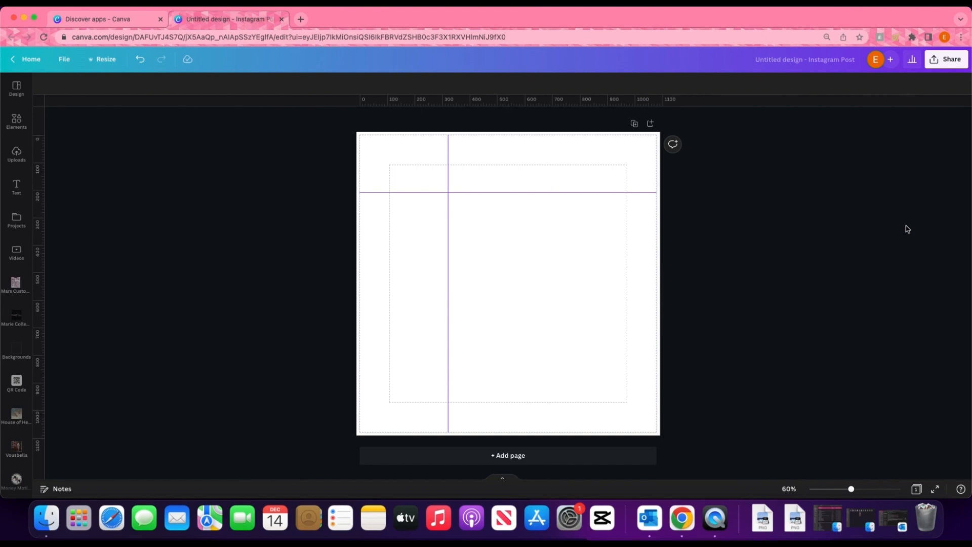
Set the design's link sharing to Anyone with the link
click(951, 65)
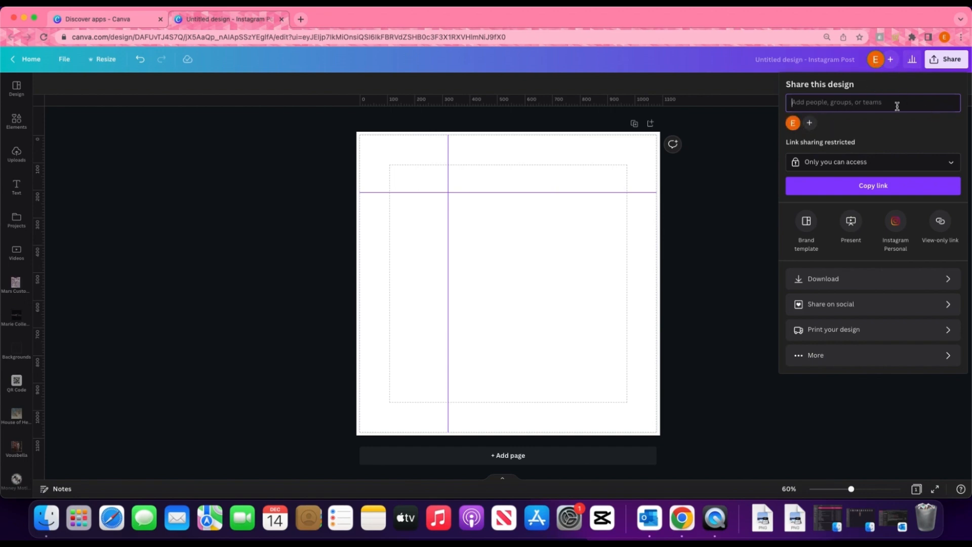
click(950, 163)
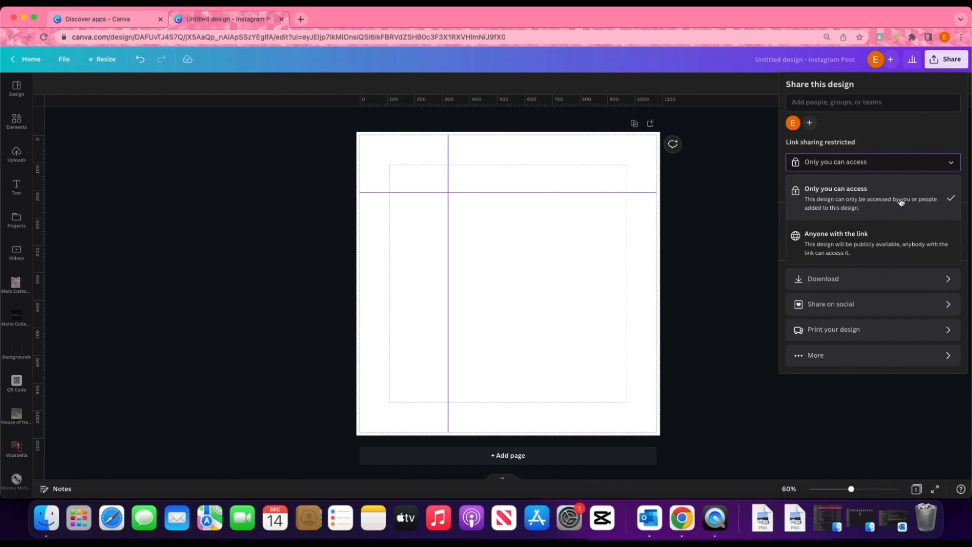
click(896, 248)
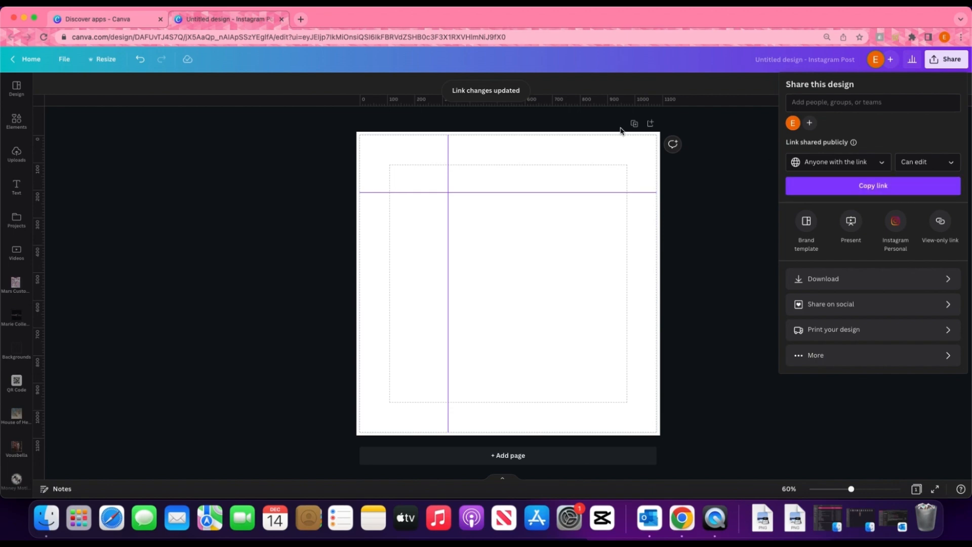
click(883, 188)
Set the shared link's permission to Can view, then change it to Can comment
click(947, 168)
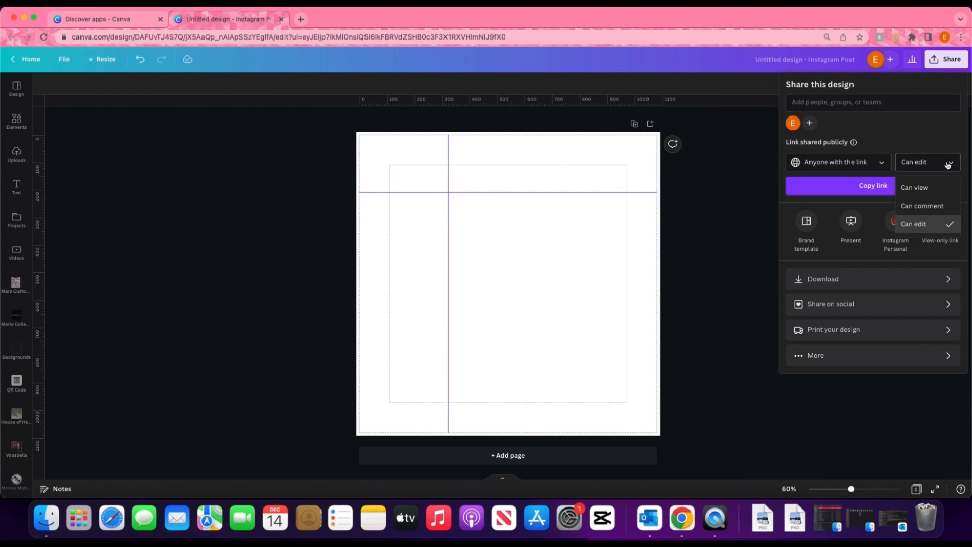
click(914, 188)
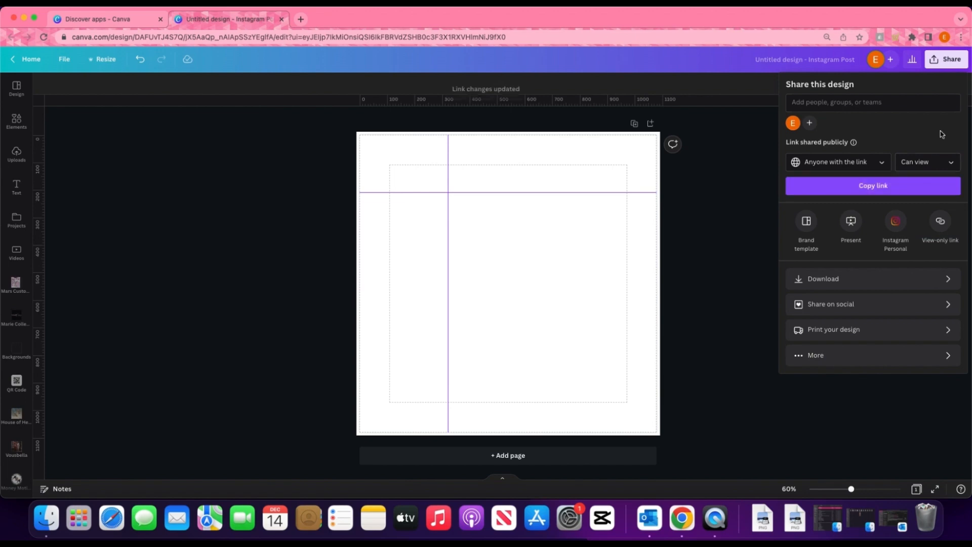
click(954, 162)
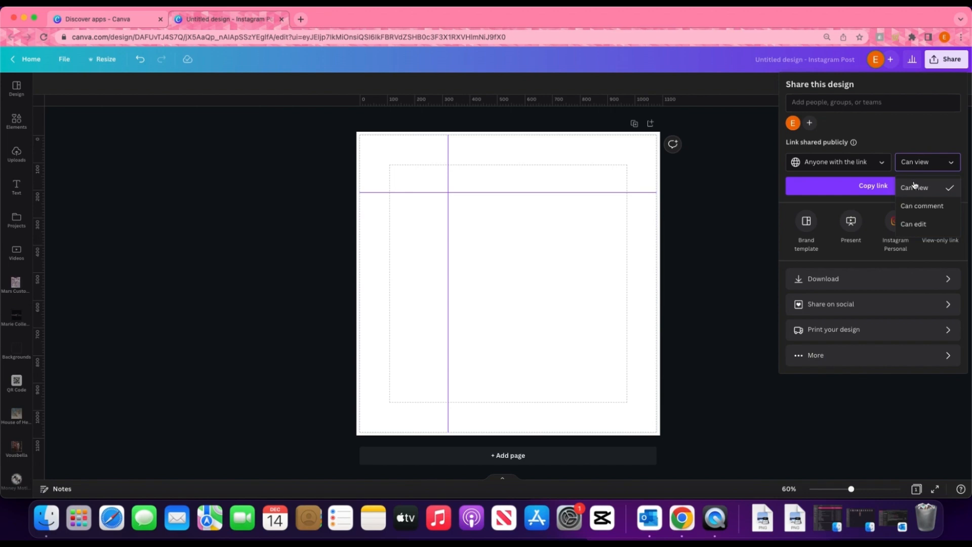
click(926, 206)
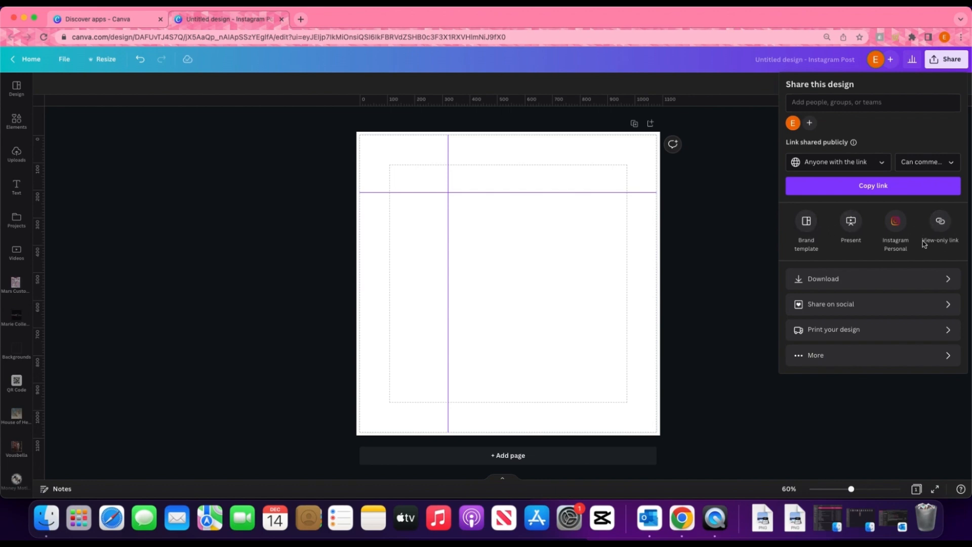
View the download settings, then browse the products available for printing the design
click(943, 280)
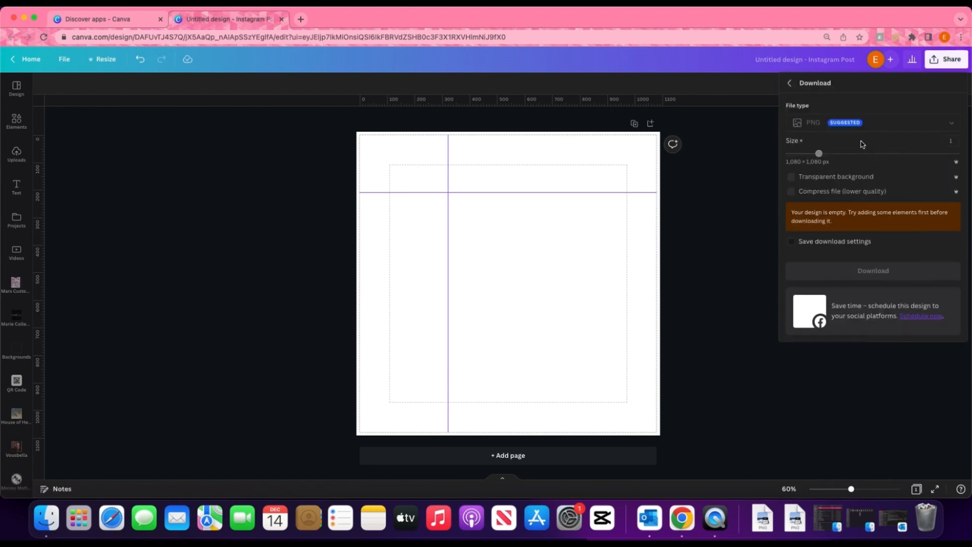
click(790, 83)
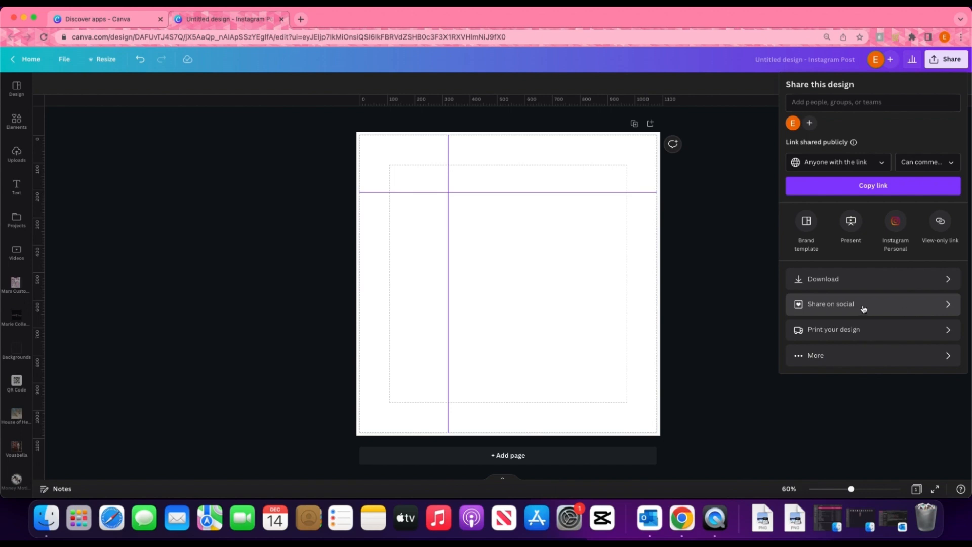
click(886, 328)
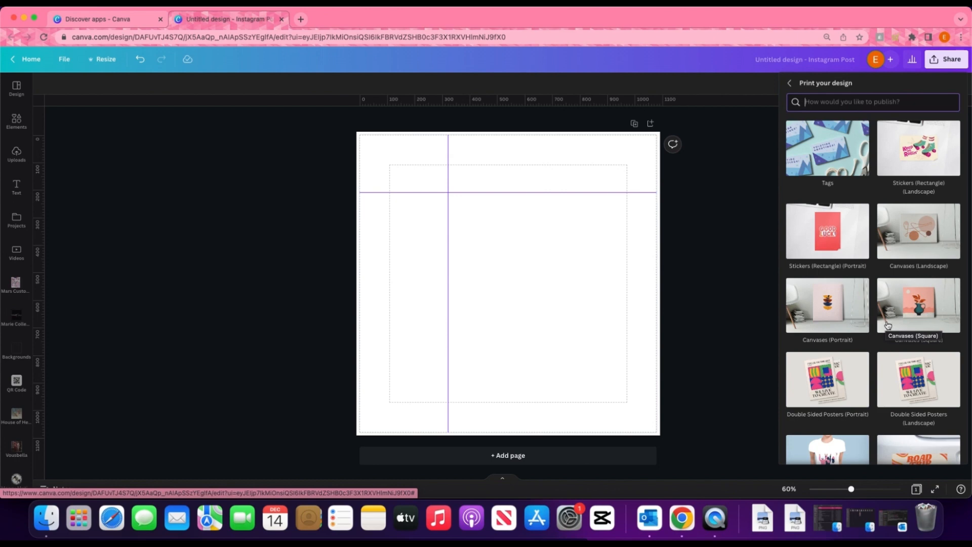
scroll(867, 180, down, 5)
scroll(867, 180, down, 2)
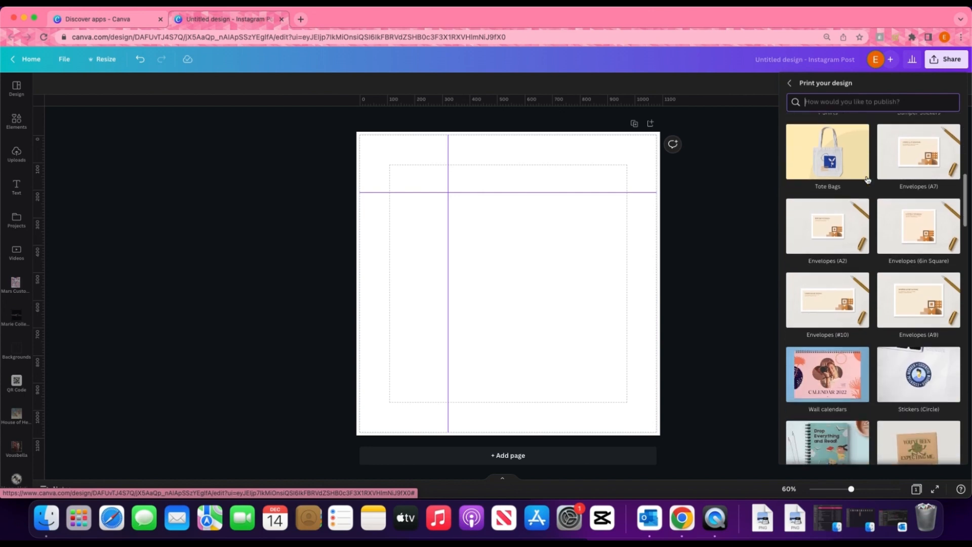
scroll(867, 180, down, 15)
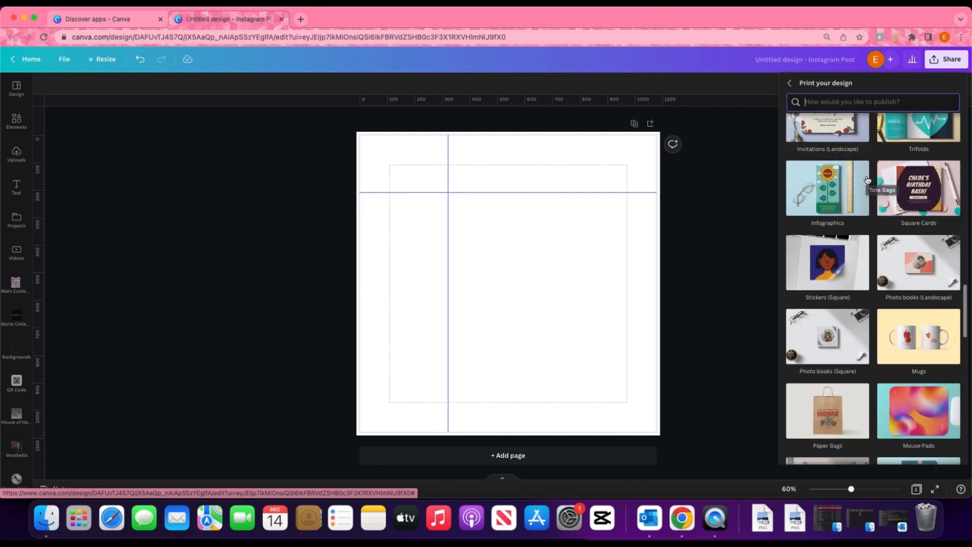
scroll(867, 180, down, 10)
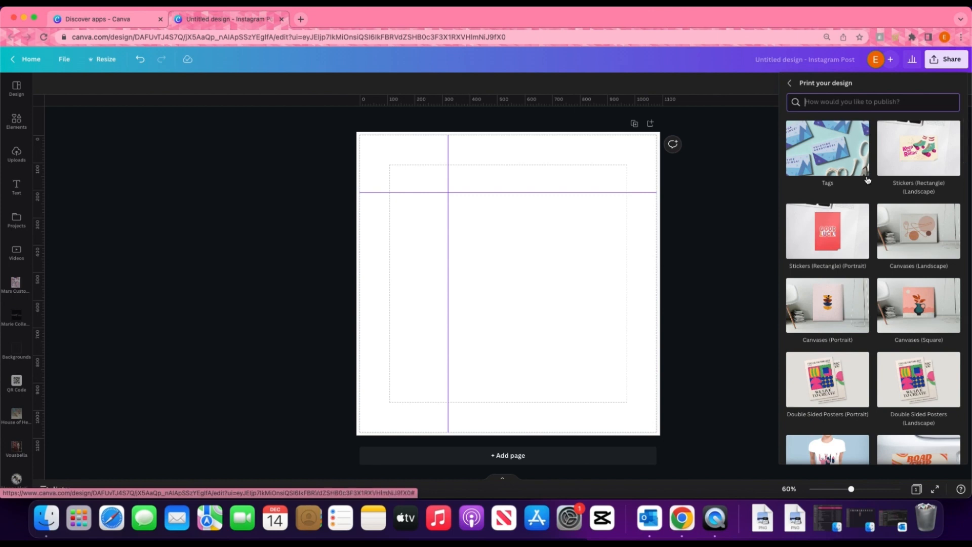
Leave the print products and browse all sharing options, including Social, Save, Messaging, Design and More options, then close them
text(c)
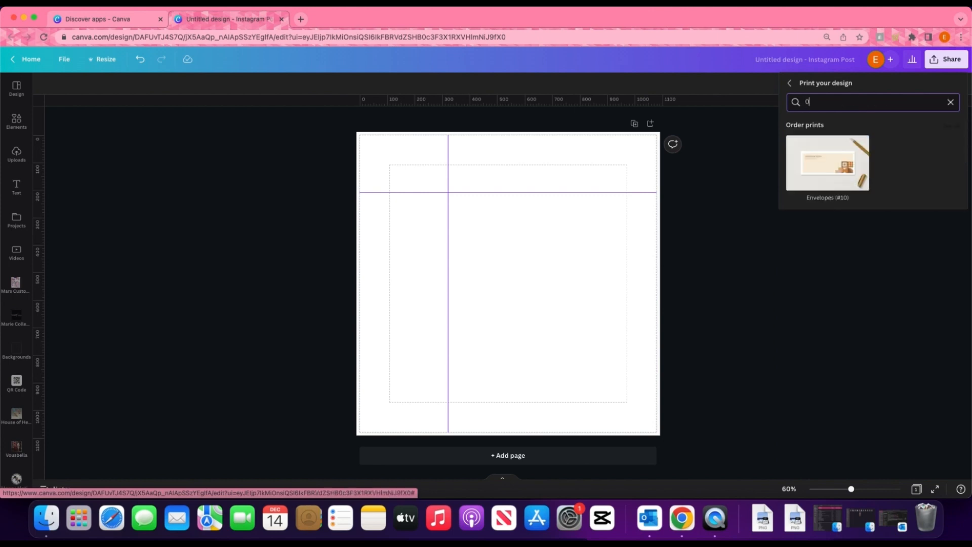
click(790, 83)
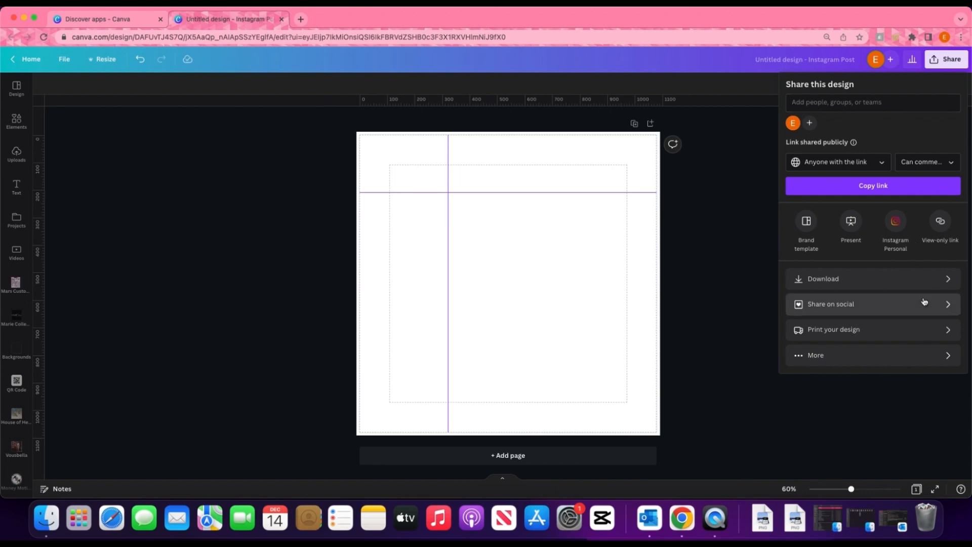
click(891, 355)
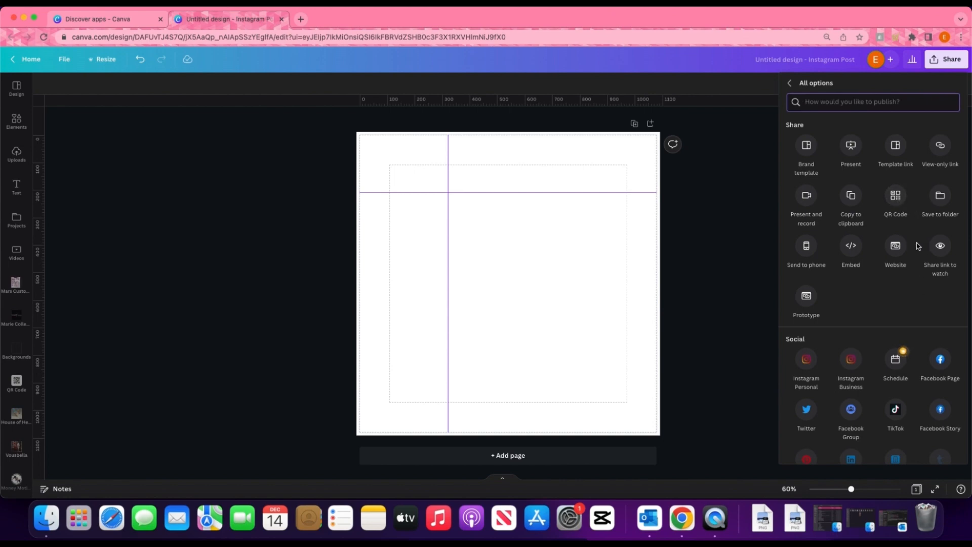
scroll(881, 306, down, 2)
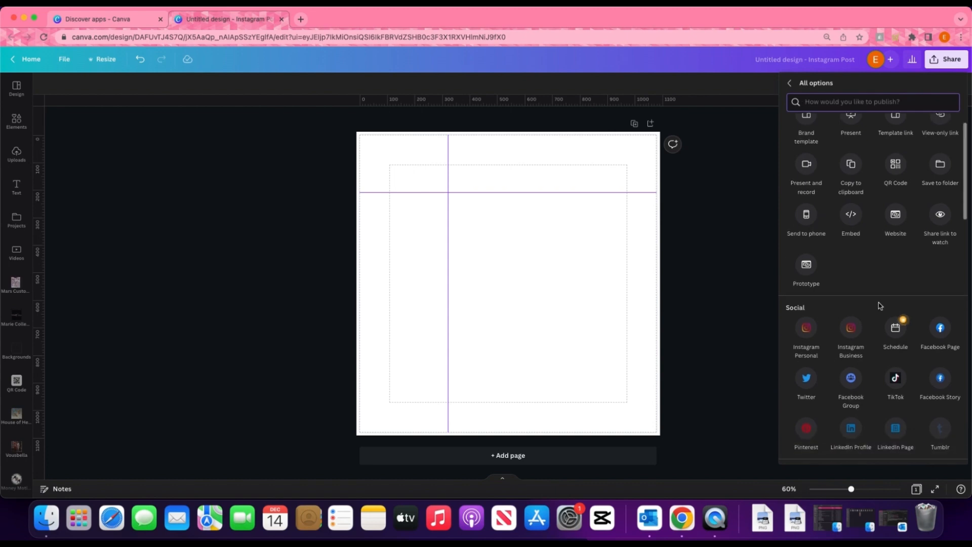
scroll(905, 293, down, 6)
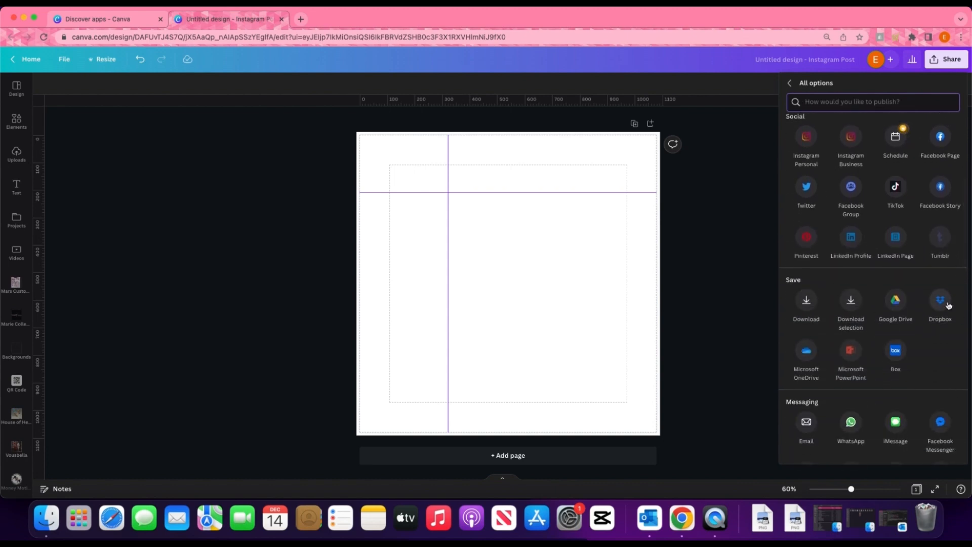
scroll(935, 388, down, 4)
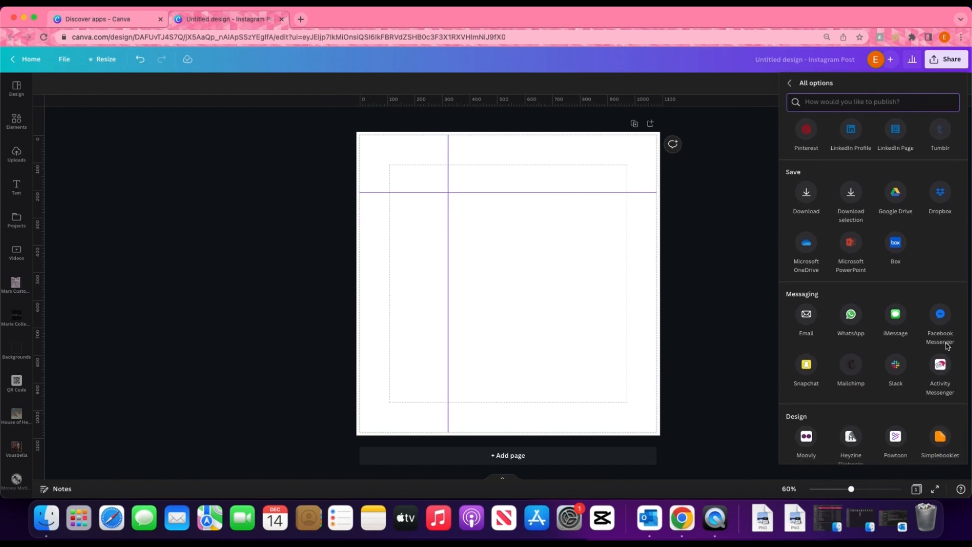
scroll(873, 341, down, 5)
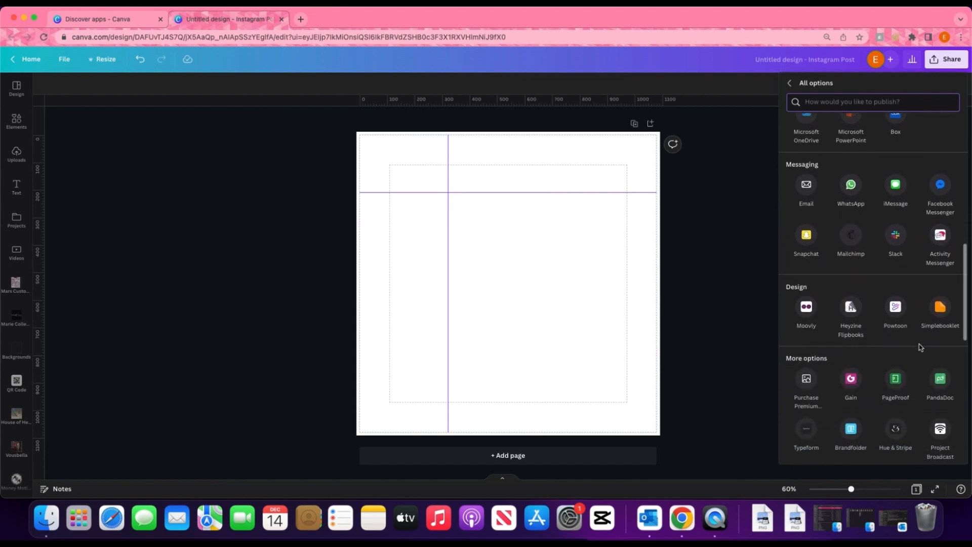
scroll(904, 357, down, 7)
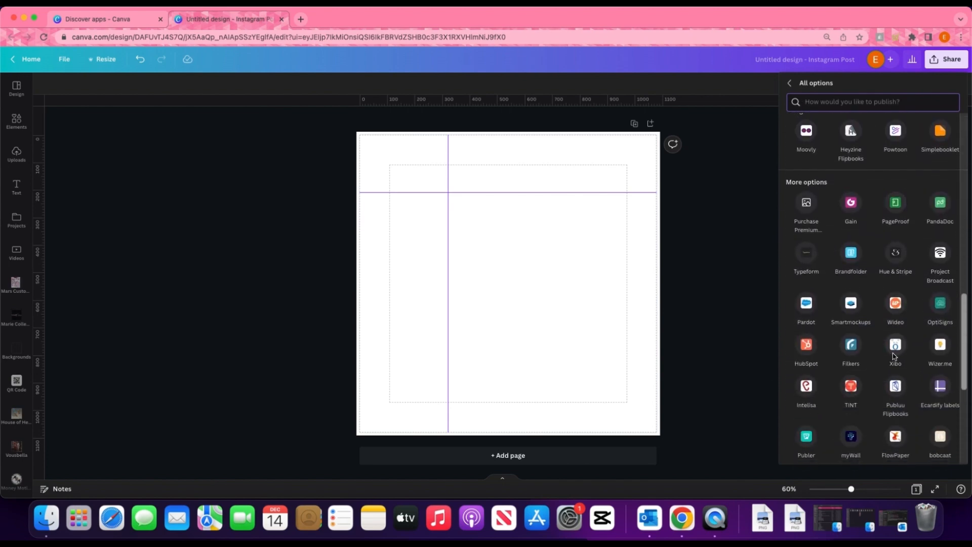
scroll(894, 359, down, 8)
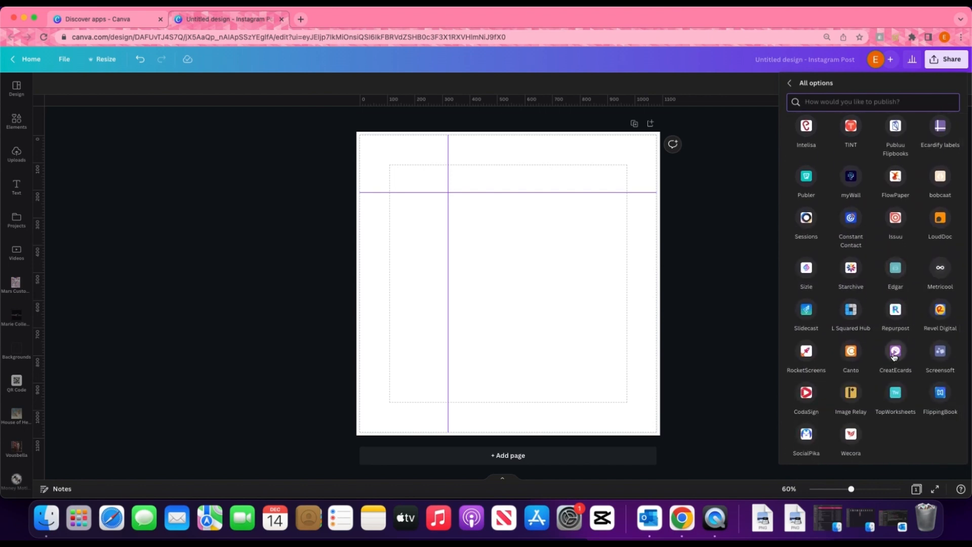
click(747, 266)
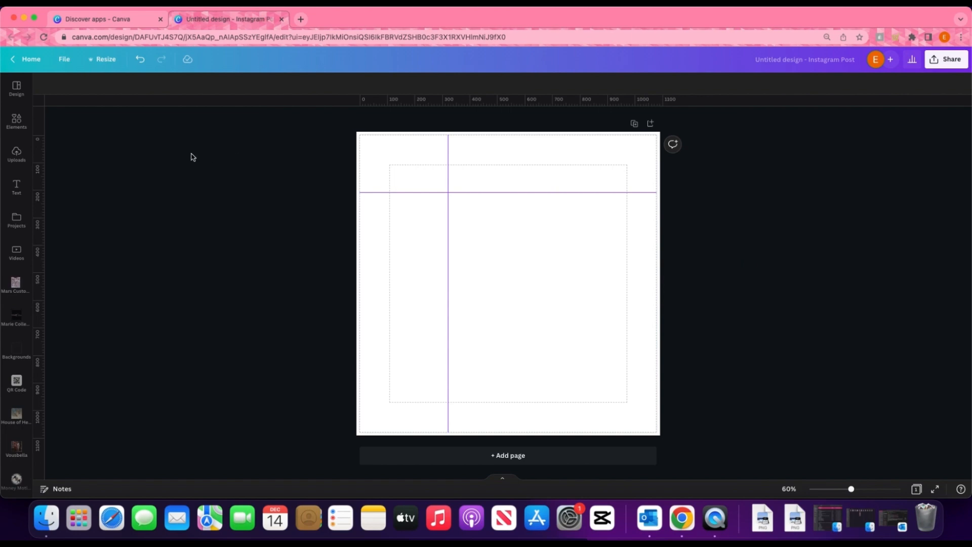
Browse the Instagram Post templates and apply the "Weekend calling" template to the blank page
click(16, 89)
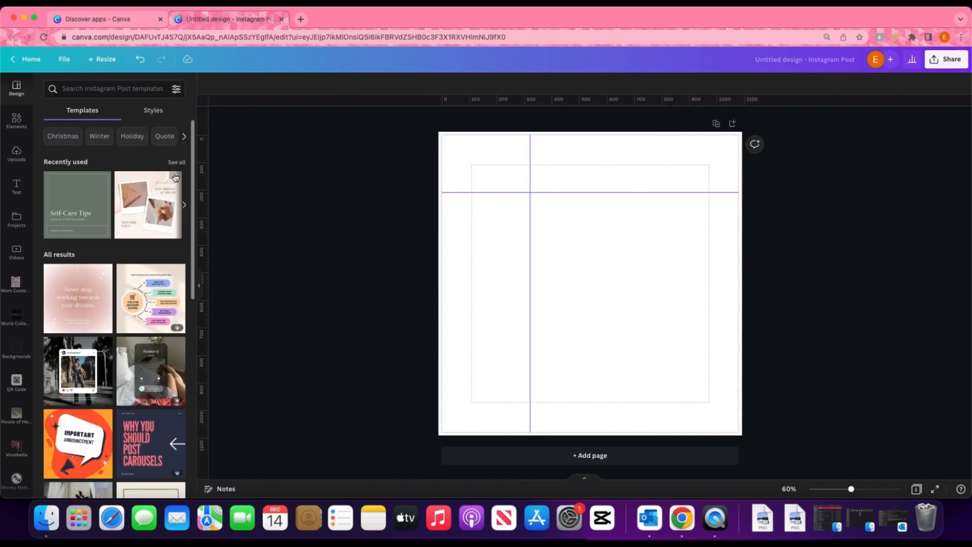
scroll(152, 228, down, 2)
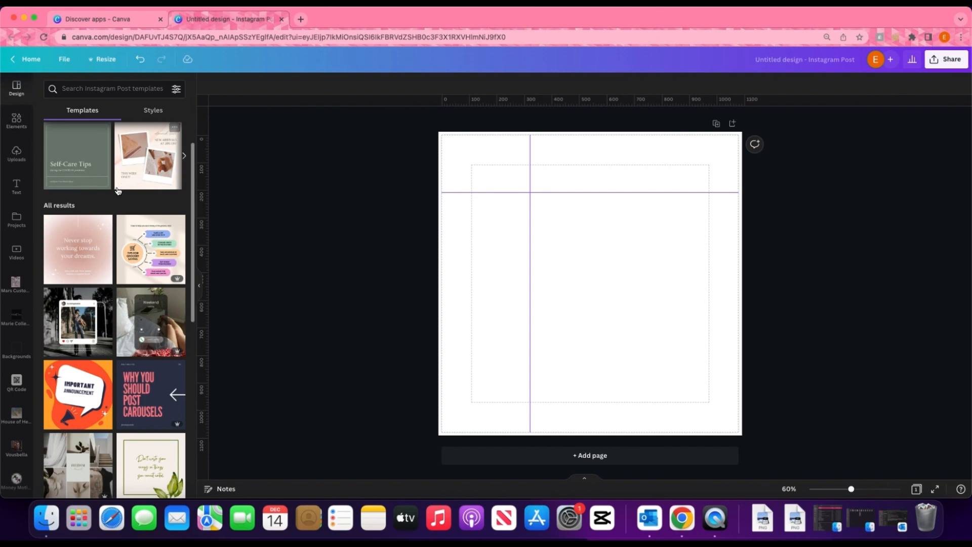
scroll(46, 122, down, 1)
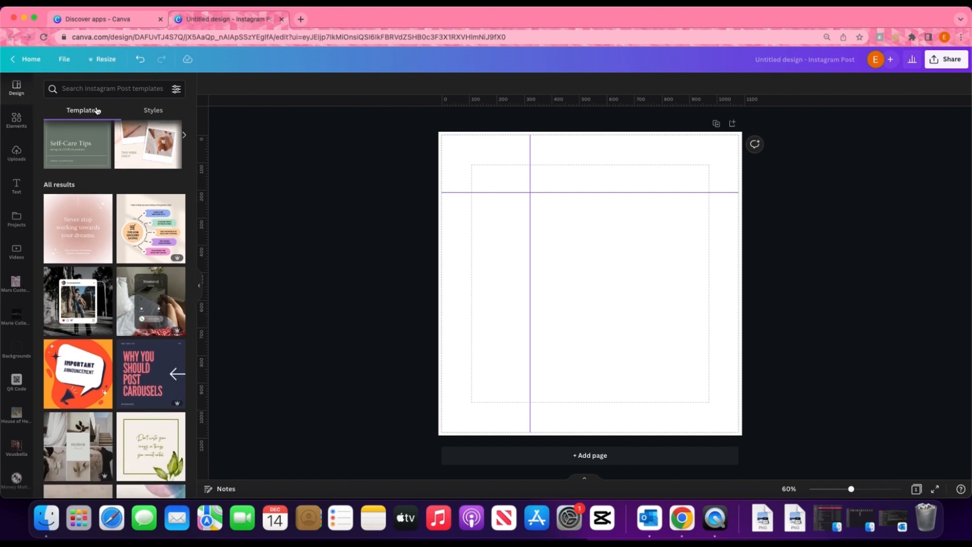
scroll(120, 391, down, 3)
scroll(121, 391, down, 10)
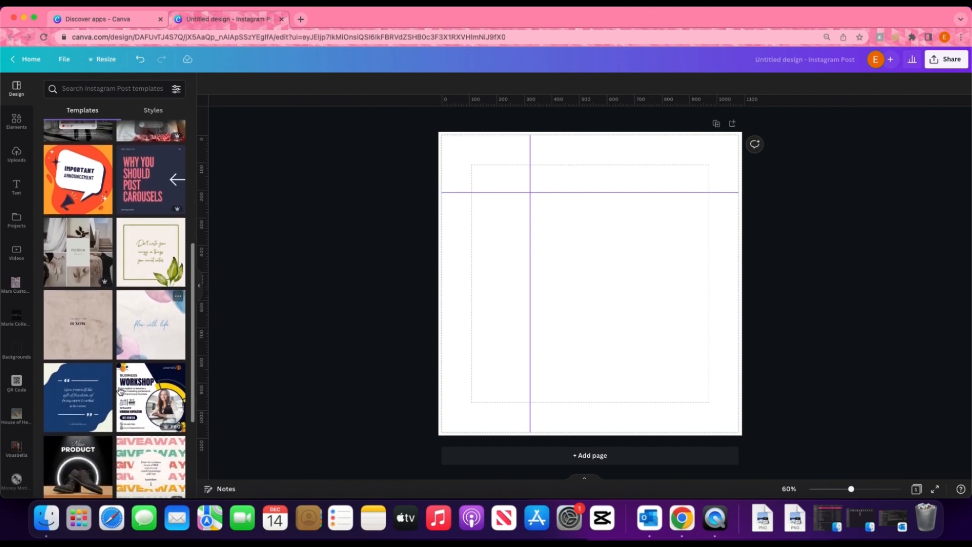
scroll(138, 393, down, 3)
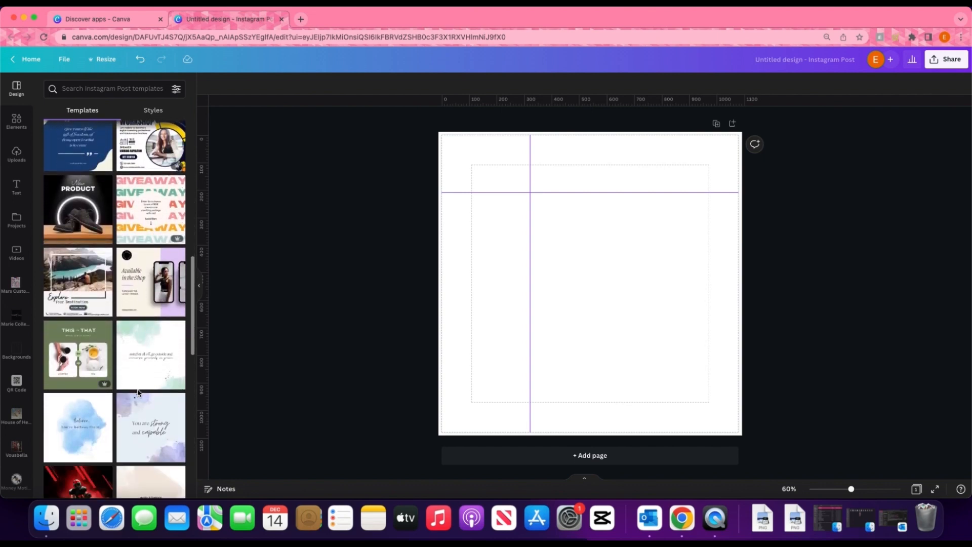
scroll(137, 391, up, 15)
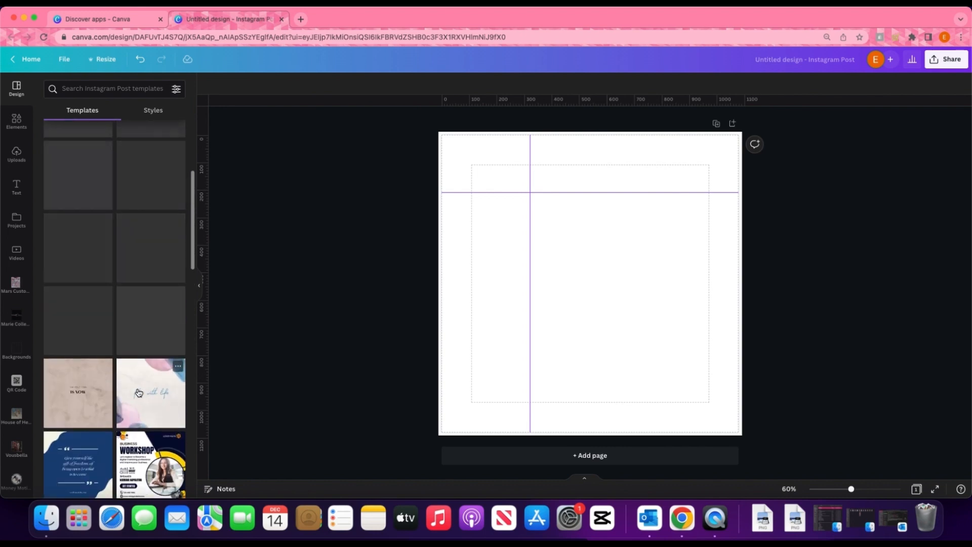
scroll(139, 392, down, 5)
click(179, 228)
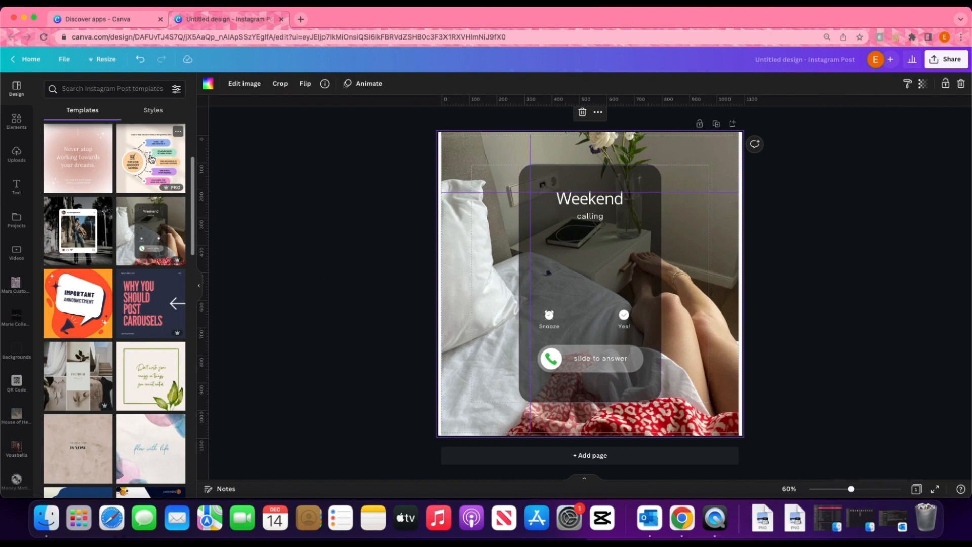
scroll(190, 174, down, 1)
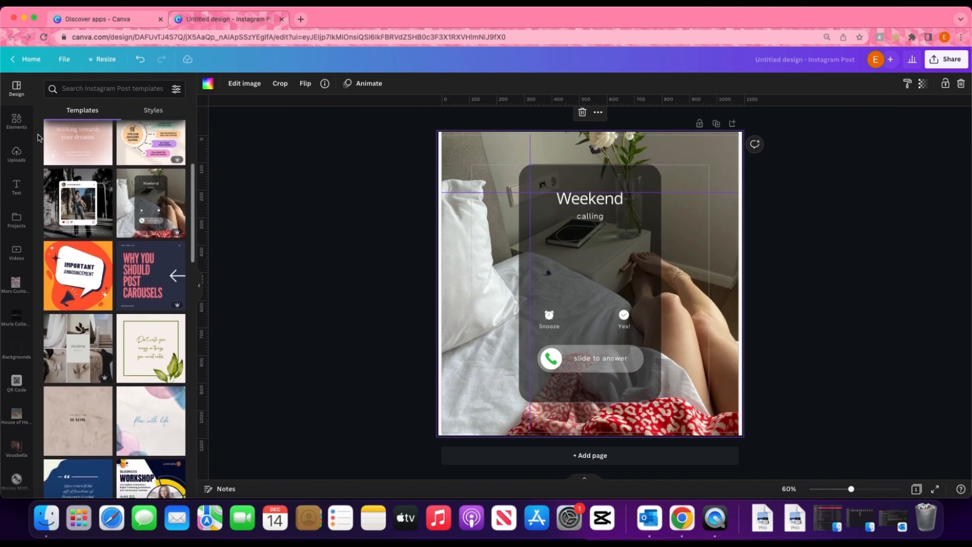
Browse the Elements library from recently used items and graphics through audio, charts and tables to frames and grids
click(24, 129)
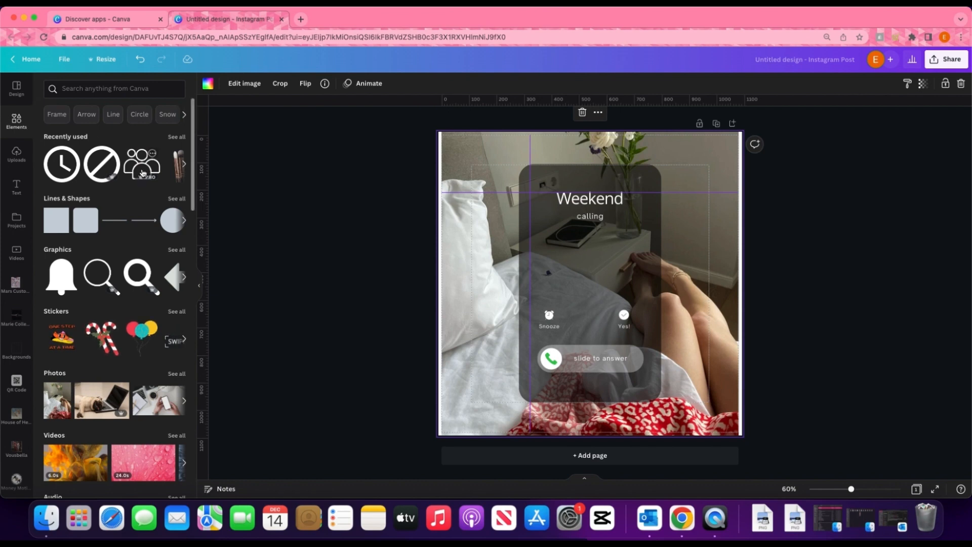
scroll(144, 192, down, 5)
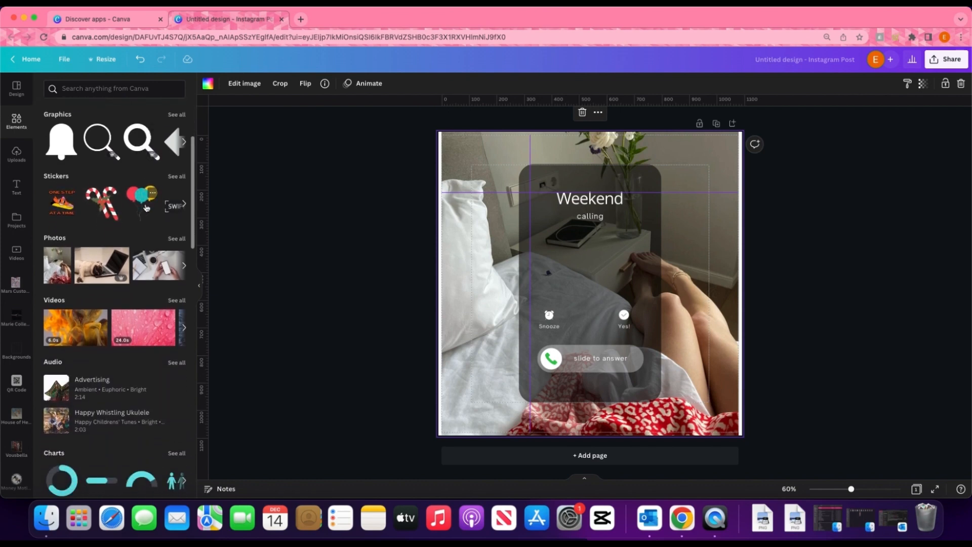
scroll(147, 202, down, 4)
scroll(146, 207, down, 3)
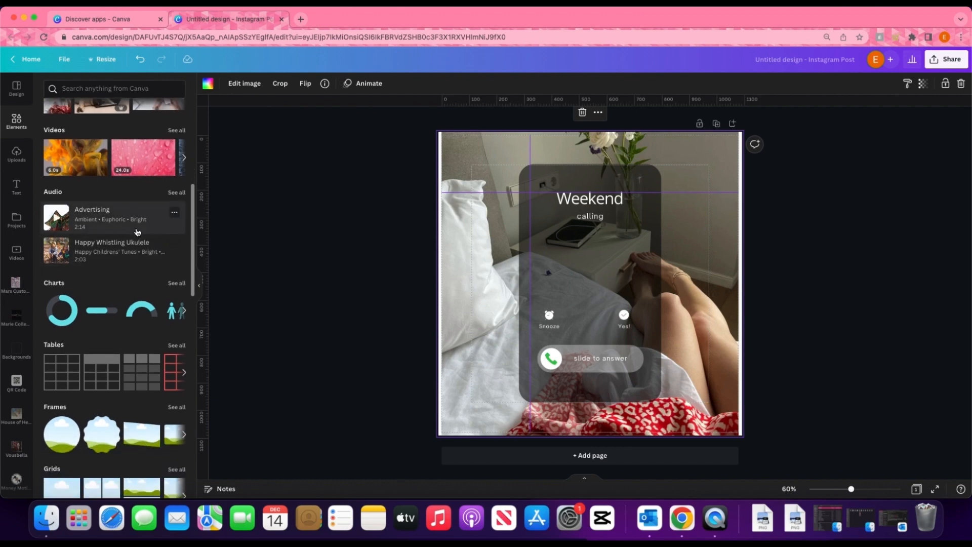
scroll(136, 232, down, 4)
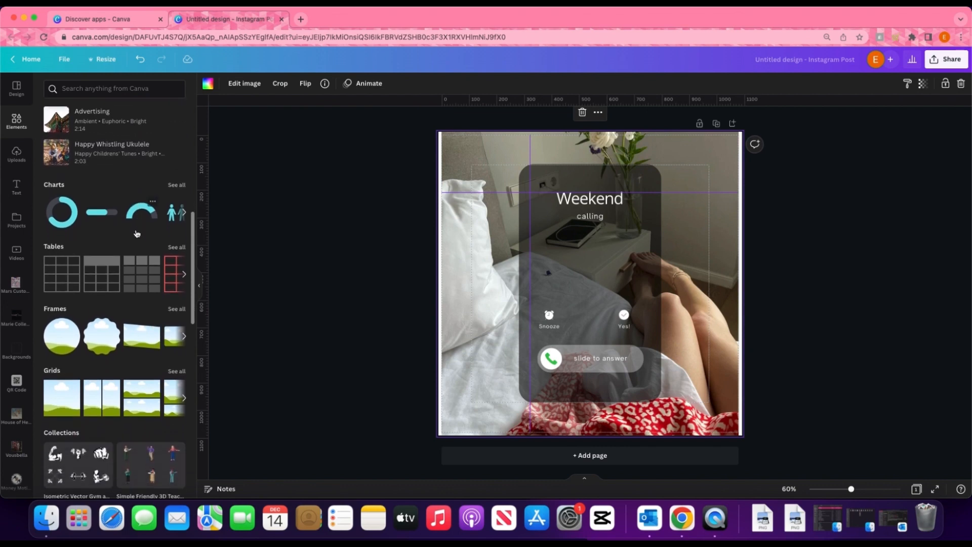
scroll(108, 377, down, 2)
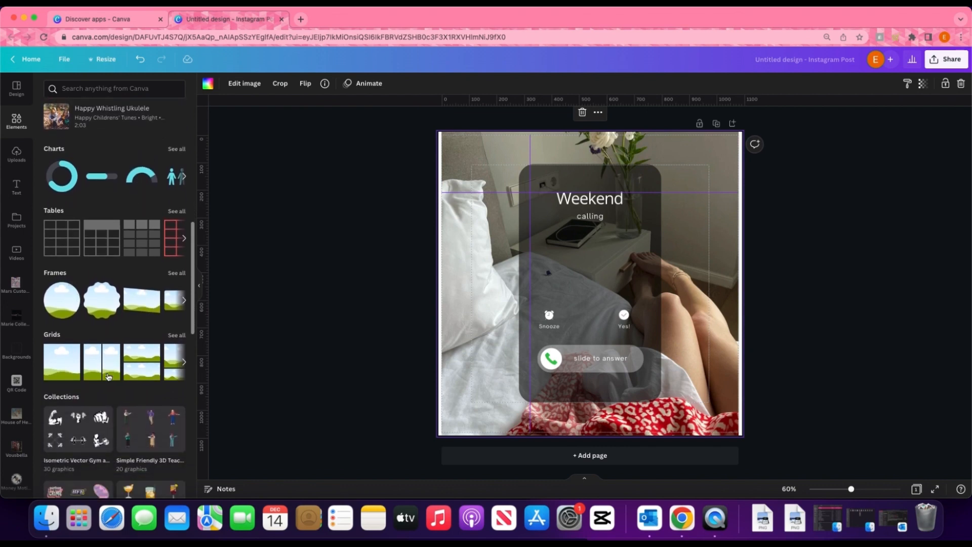
scroll(108, 376, down, 1)
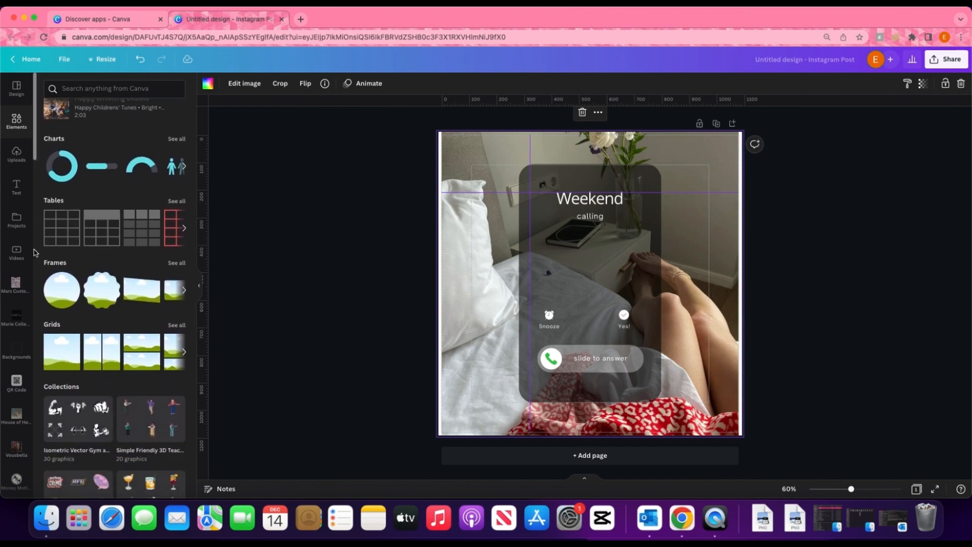
Try filling a circular frame on the page with the uploaded donuts image, then delete the image and the frame
click(61, 289)
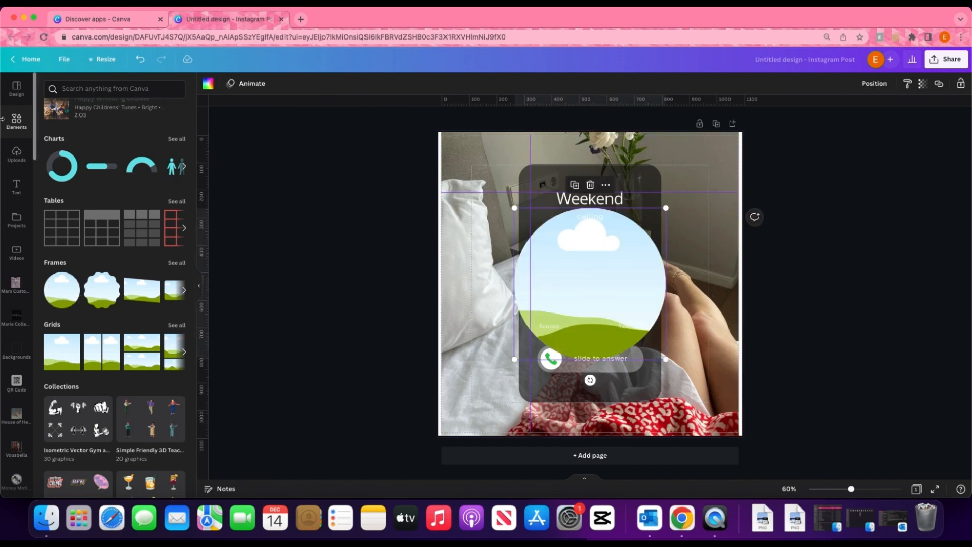
click(10, 153)
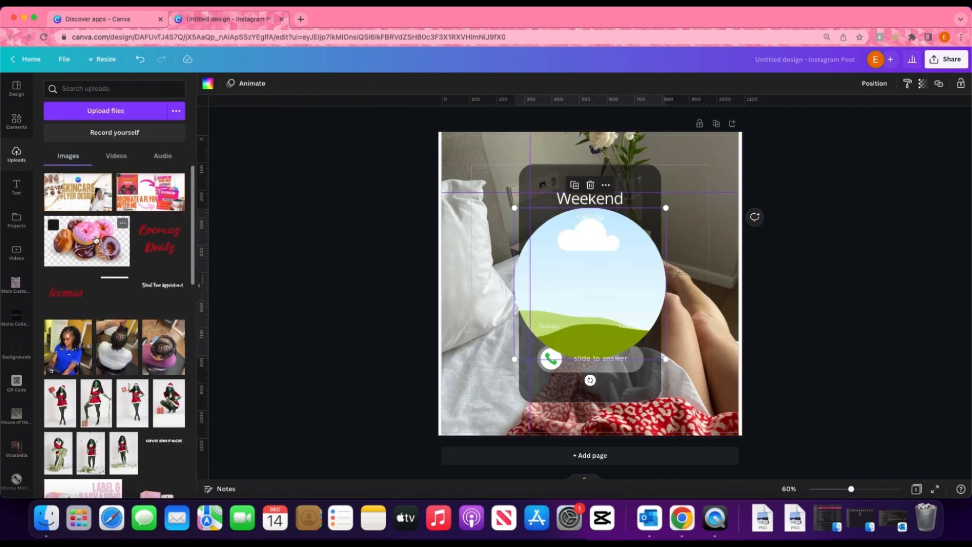
drag(95, 239, 583, 290)
key(BackSpace)
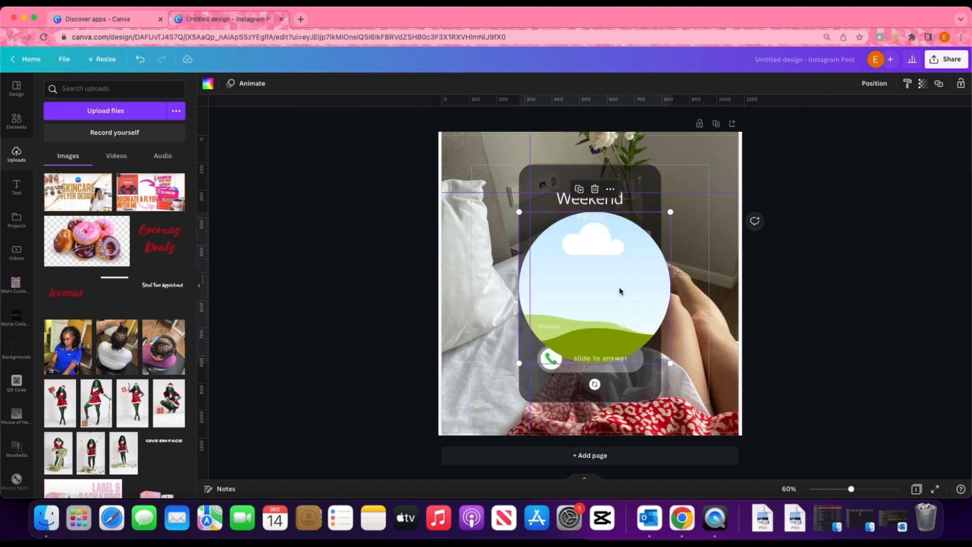
key(BackSpace)
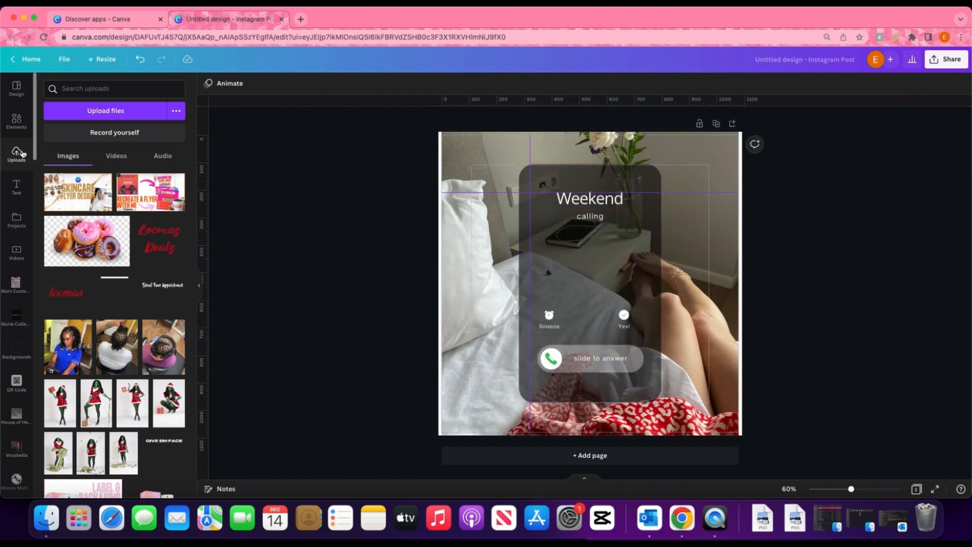
Browse the graphic collections in the Elements library
click(16, 121)
scroll(134, 331, down, 5)
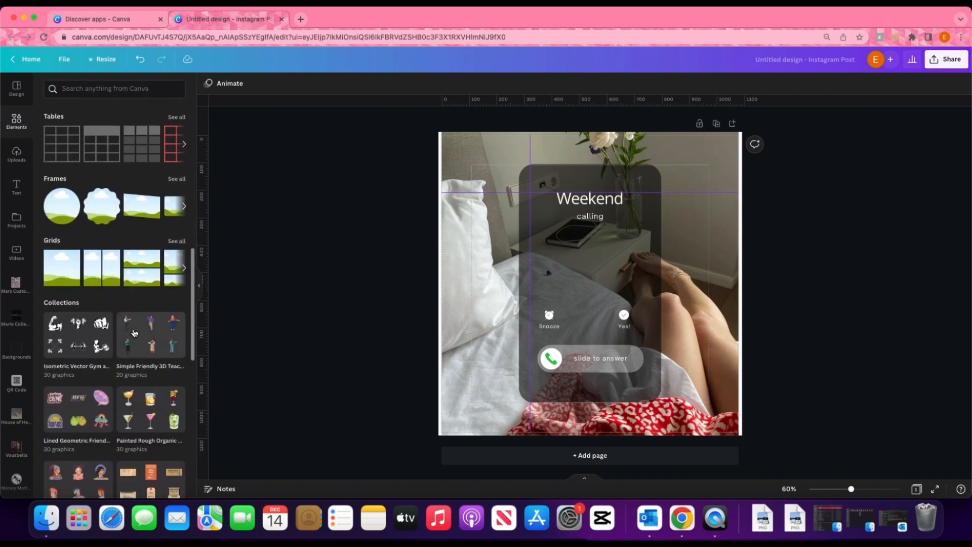
scroll(134, 331, down, 6)
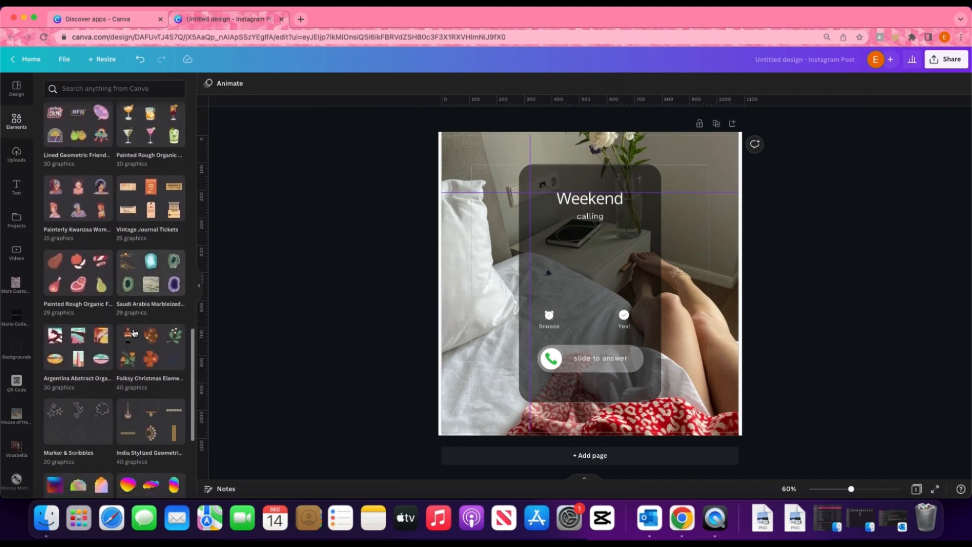
scroll(134, 331, down, 5)
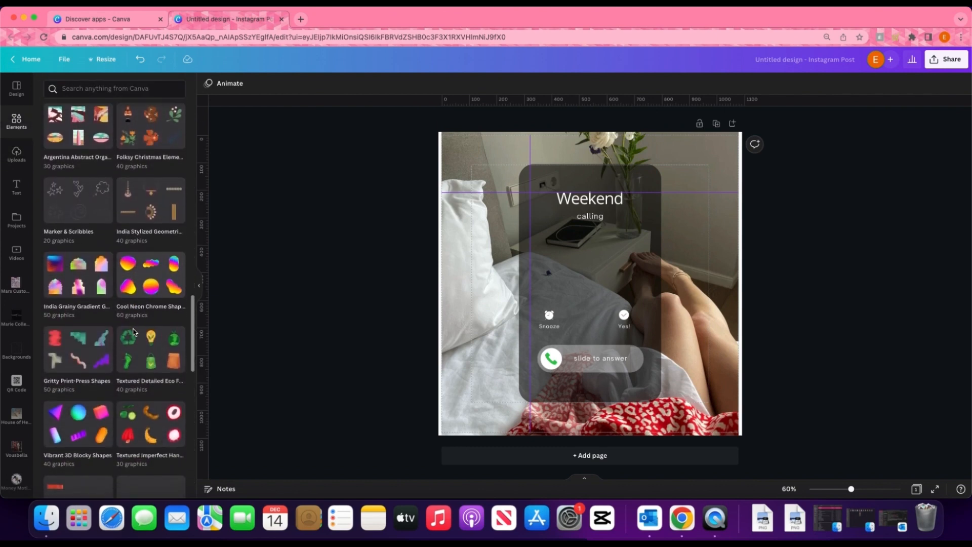
scroll(135, 332, down, 8)
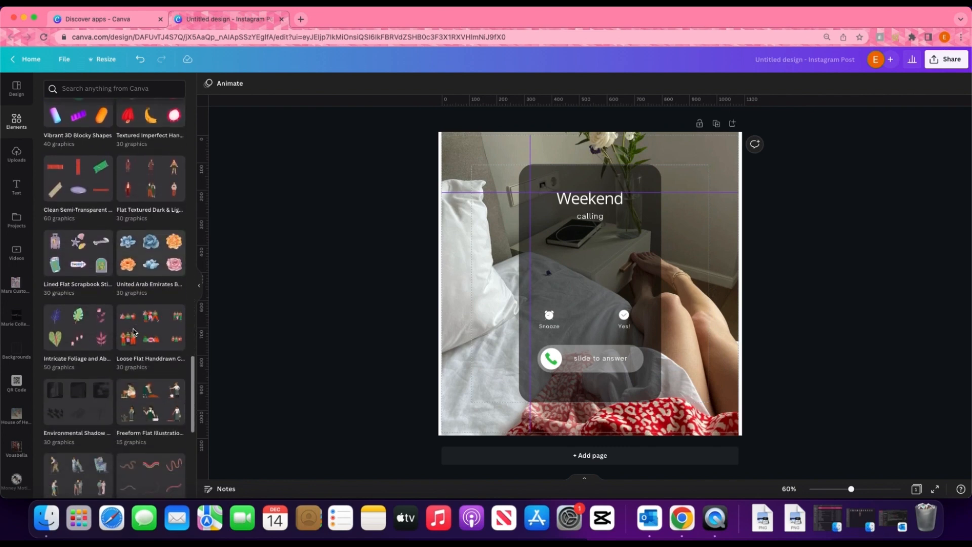
scroll(134, 331, down, 10)
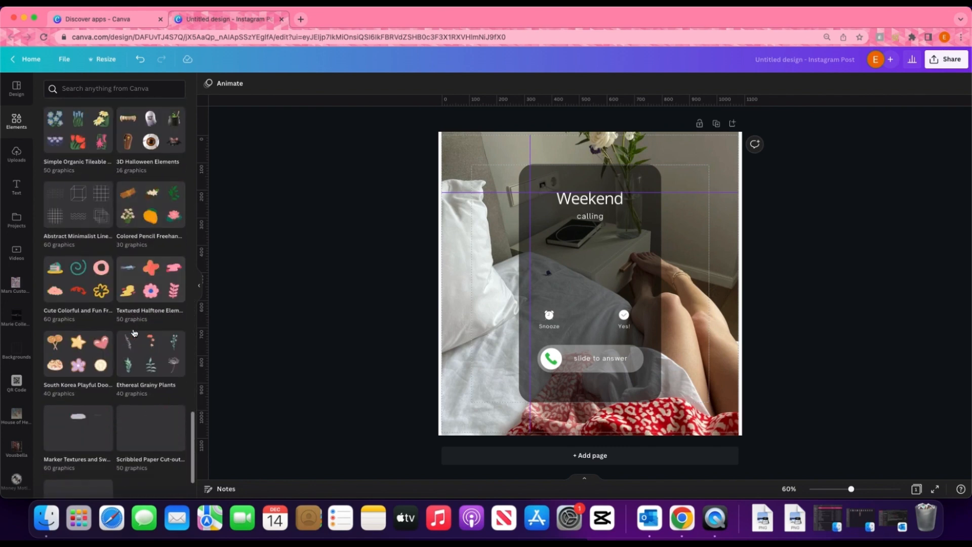
scroll(134, 333, up, 8)
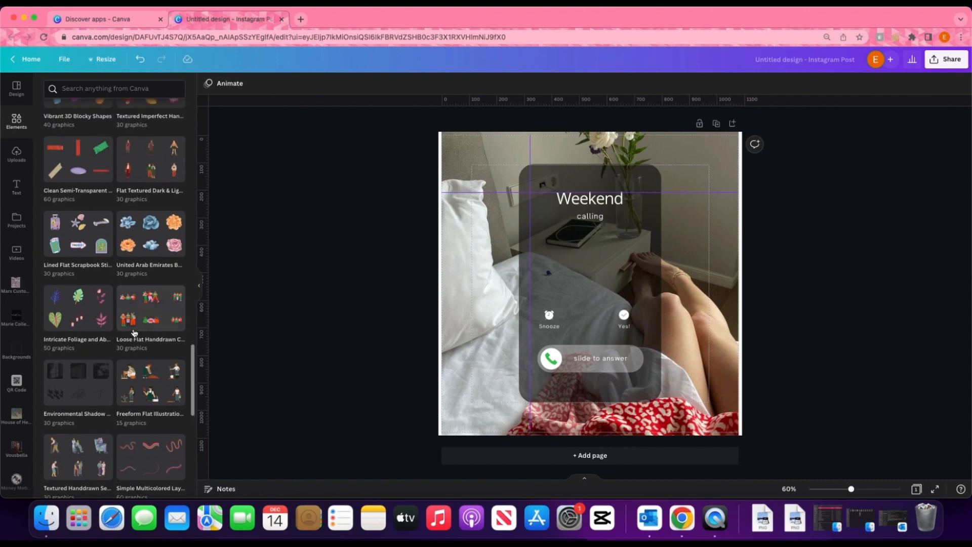
View the uploaded images and the text options, and add a body text box to the page
click(15, 152)
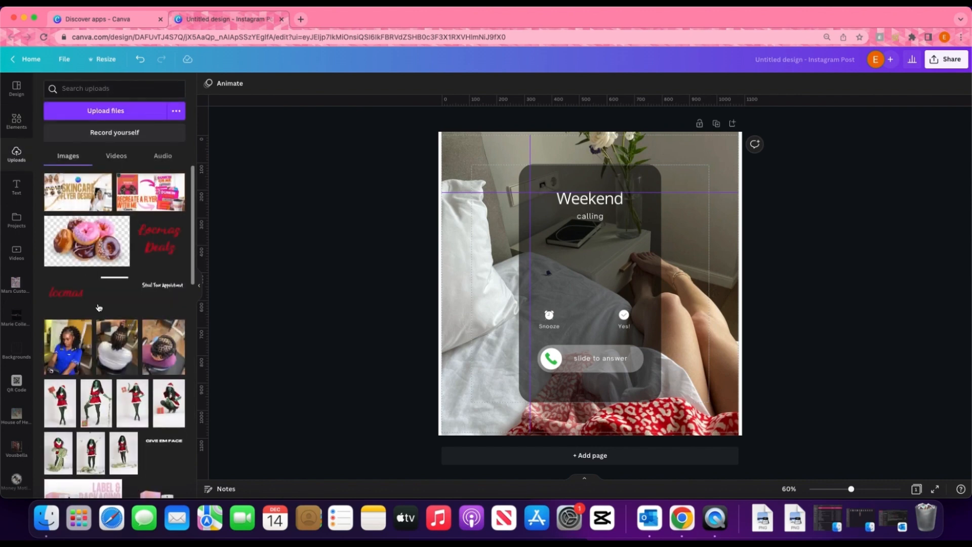
click(23, 190)
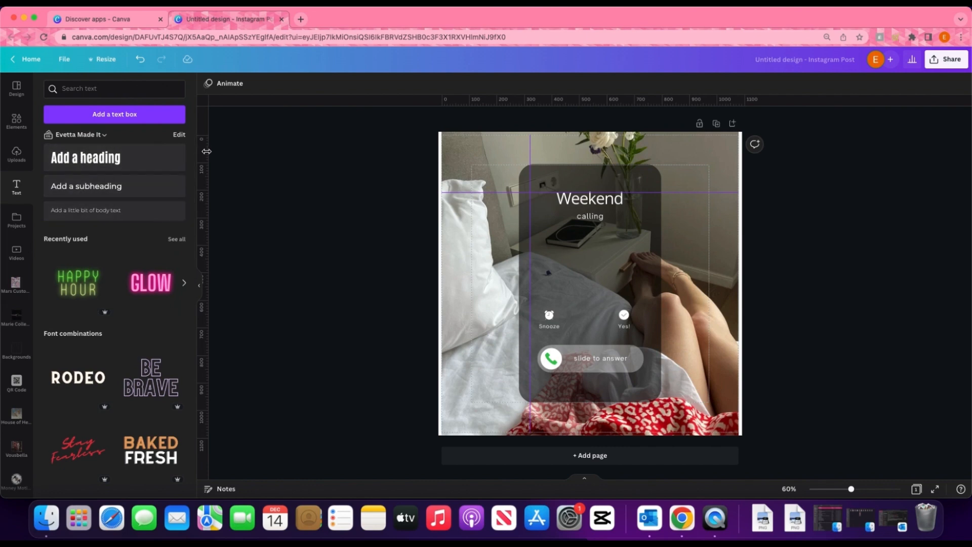
key(t)
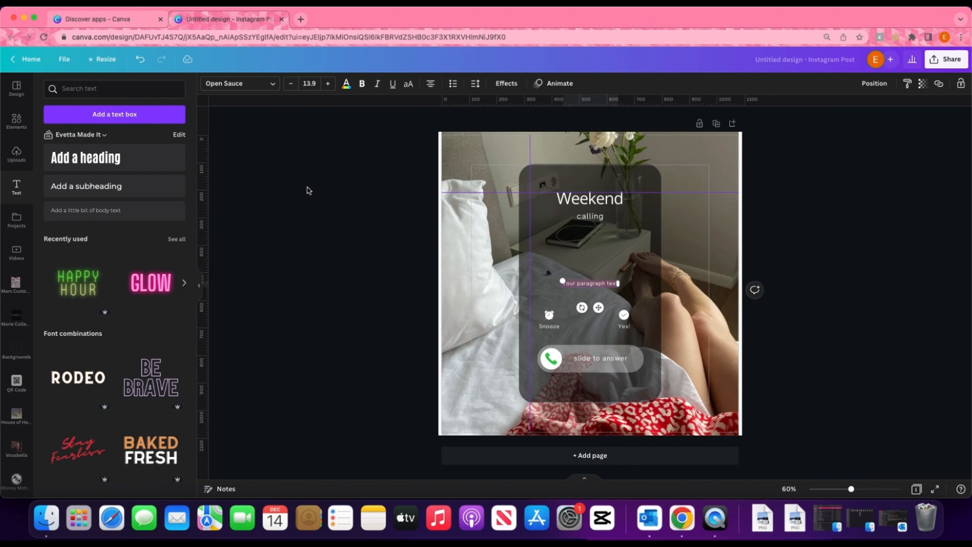
Browse the font list for the new text box, including the recommended, recently used, brand kit and uploaded fonts
click(275, 88)
scroll(135, 291, down, 4)
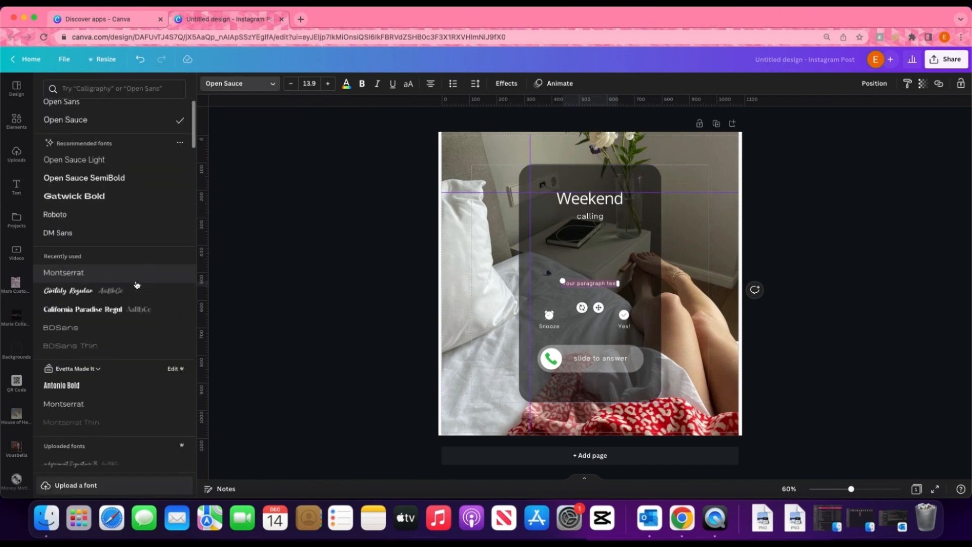
scroll(136, 285, down, 3)
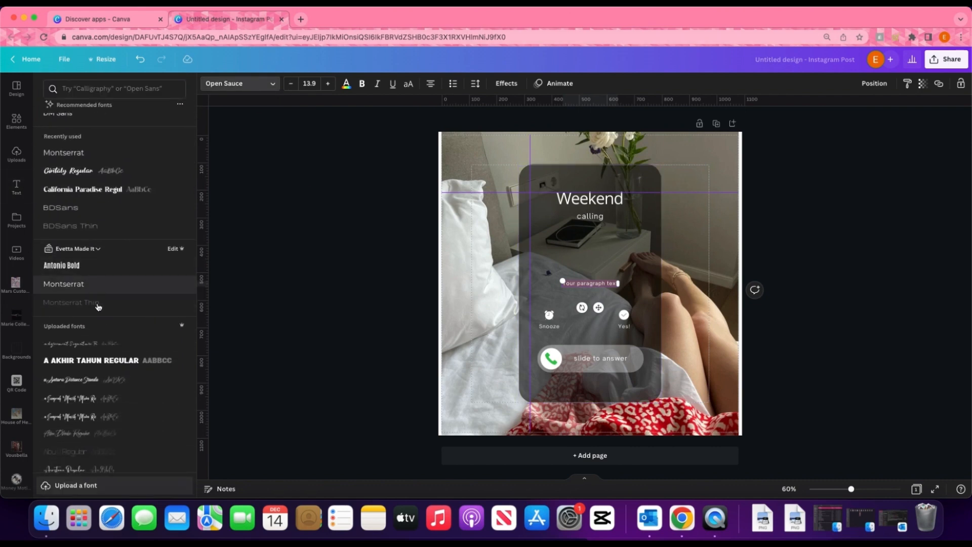
scroll(104, 357, down, 1)
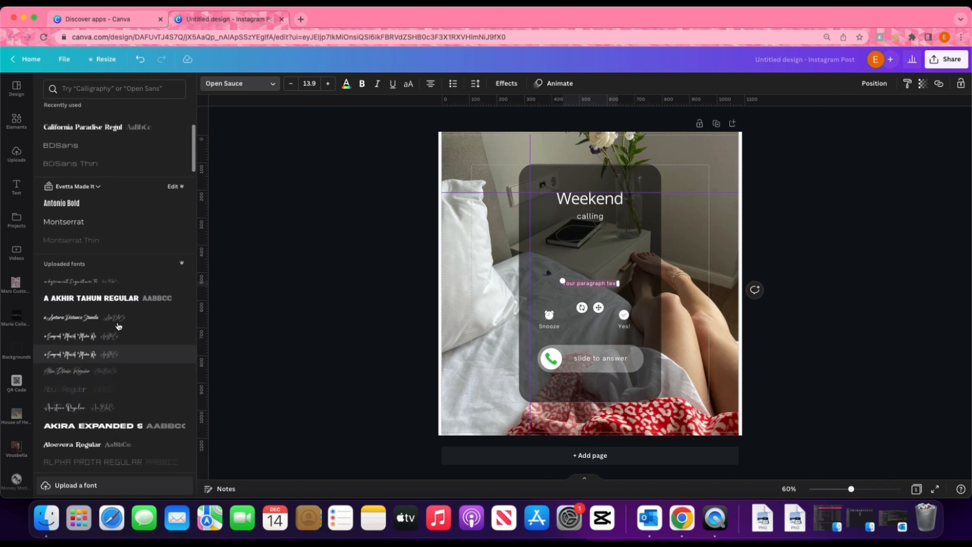
Switch the font list's brand kit to Marie Collection, review its fonts, and switch back to Evetta Made It
scroll(124, 377, up, 1)
click(91, 203)
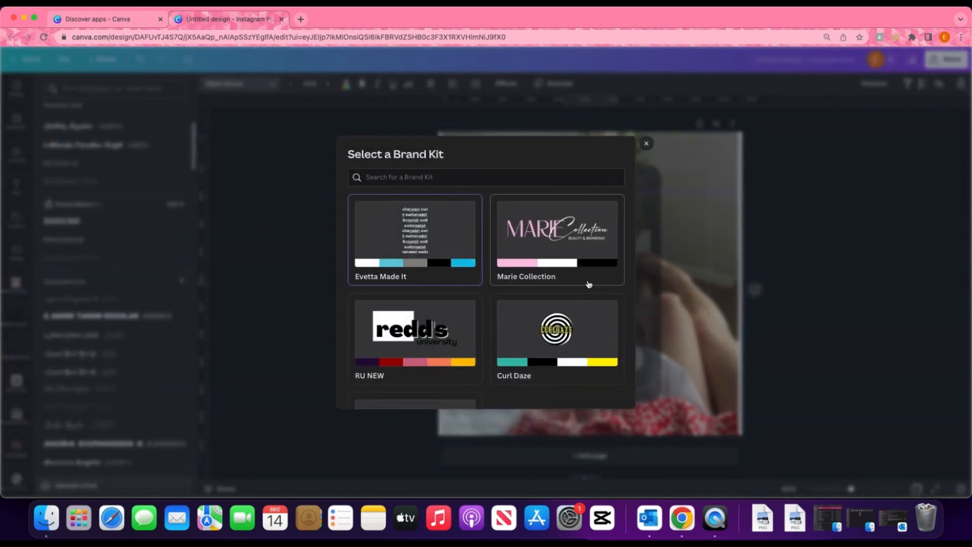
click(572, 245)
scroll(130, 398, down, 5)
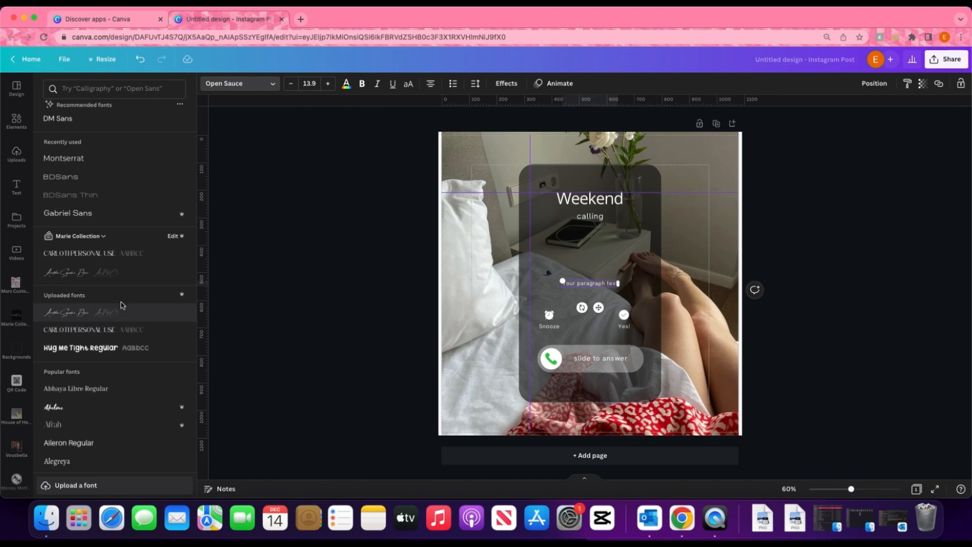
scroll(121, 305, up, 2)
click(105, 267)
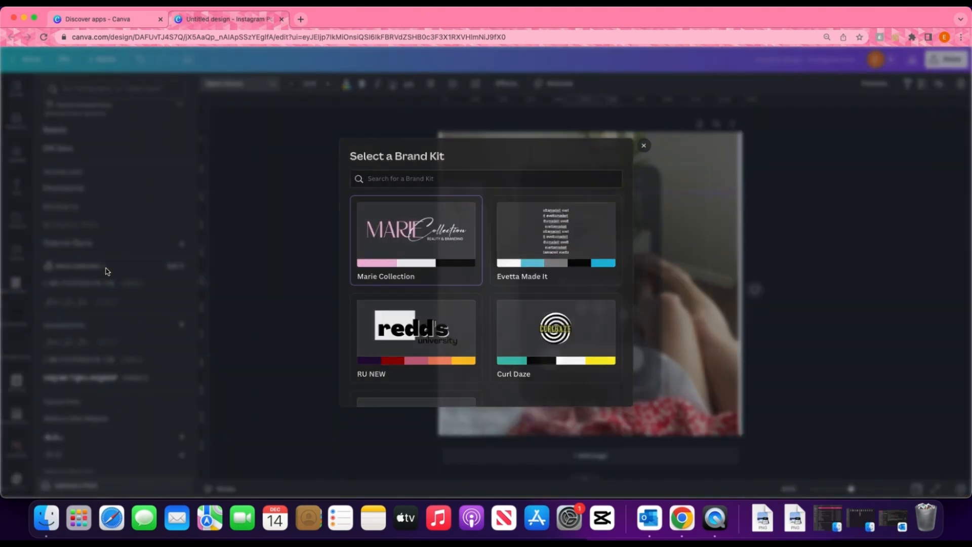
click(552, 265)
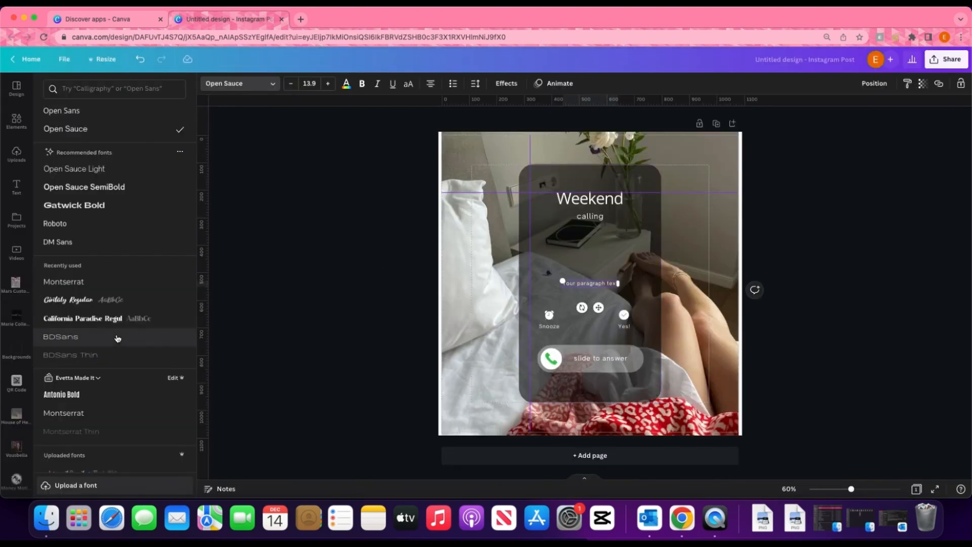
scroll(112, 336, down, 3)
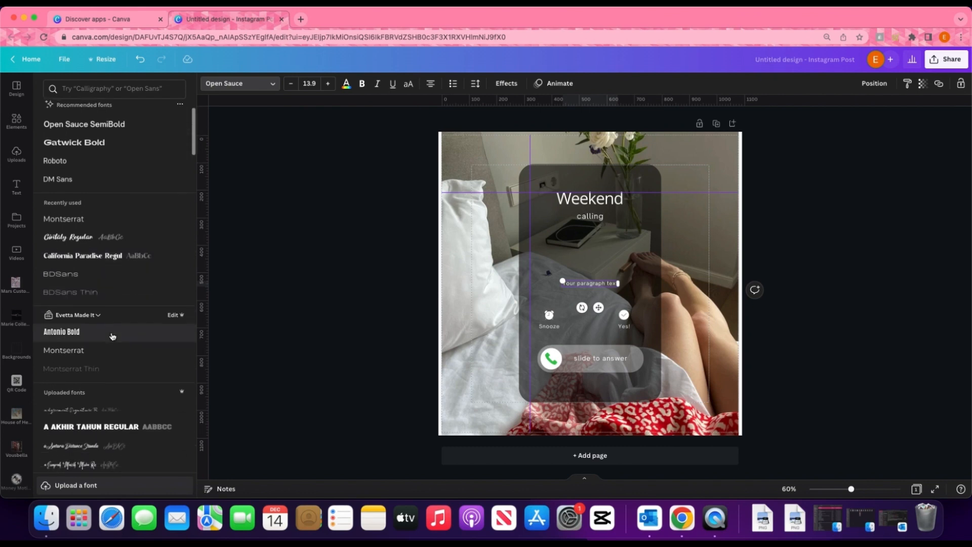
scroll(112, 336, down, 4)
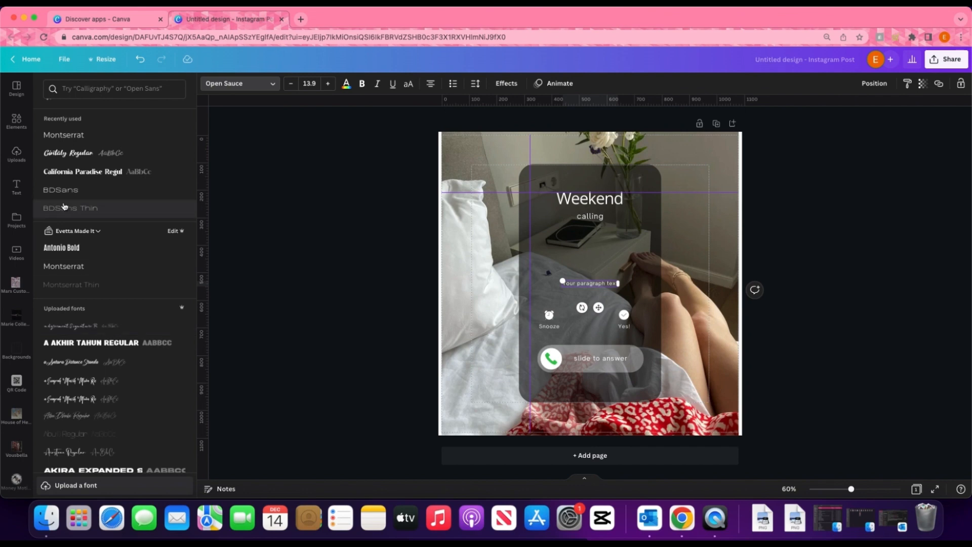
Browse the saved projects and folders, and look through the stock video categories
click(16, 216)
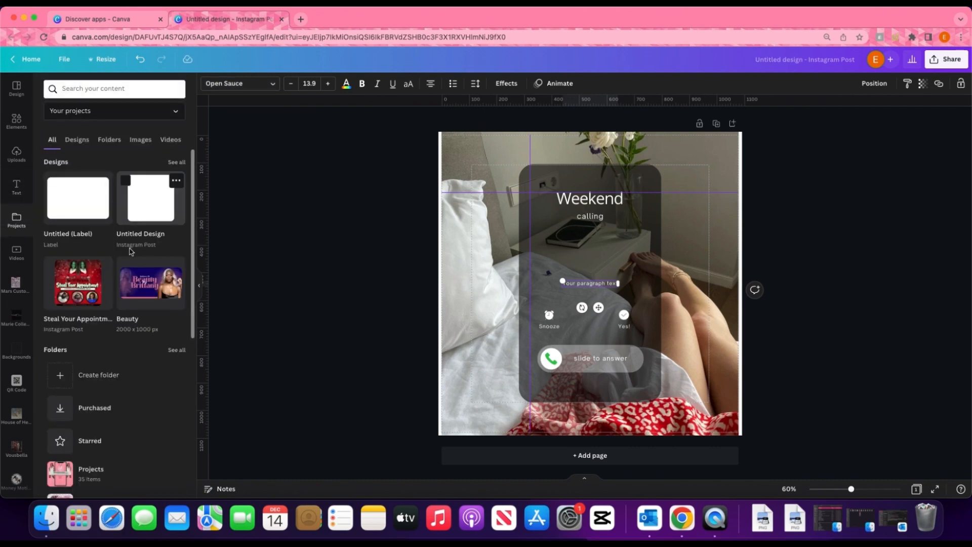
scroll(131, 252, down, 3)
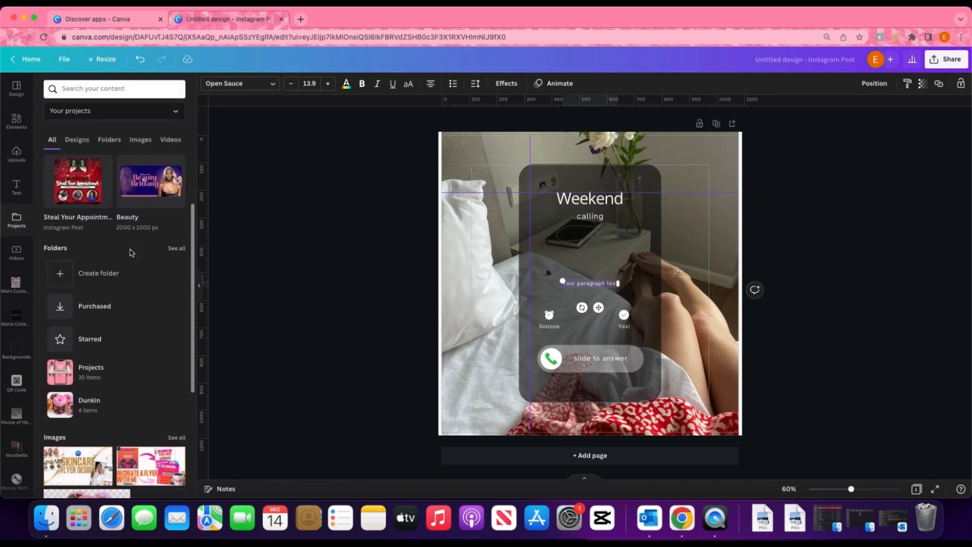
click(16, 250)
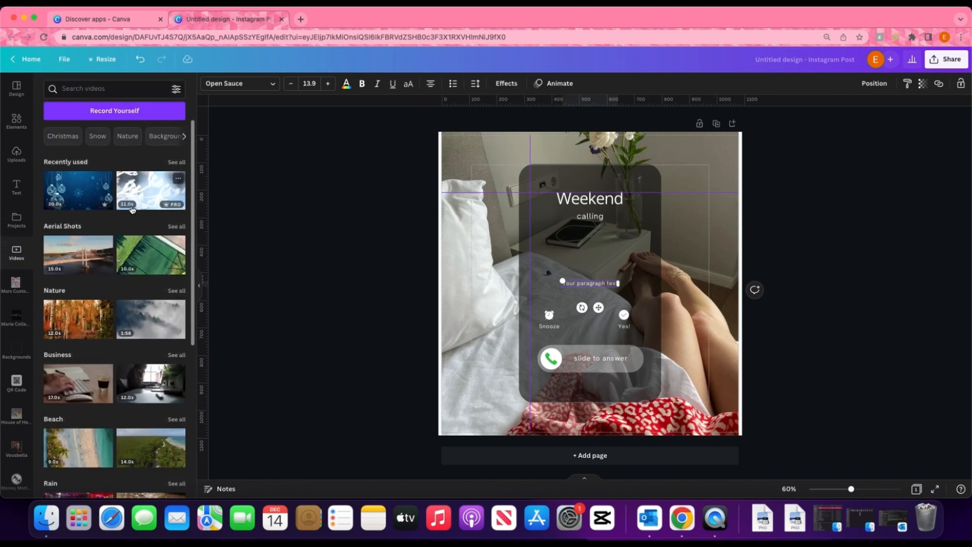
scroll(135, 209, down, 10)
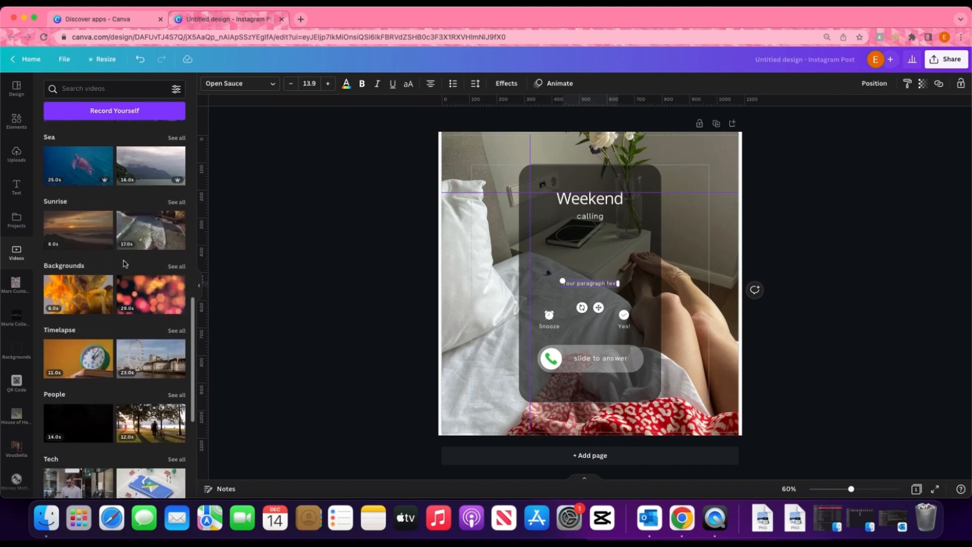
scroll(124, 262, down, 3)
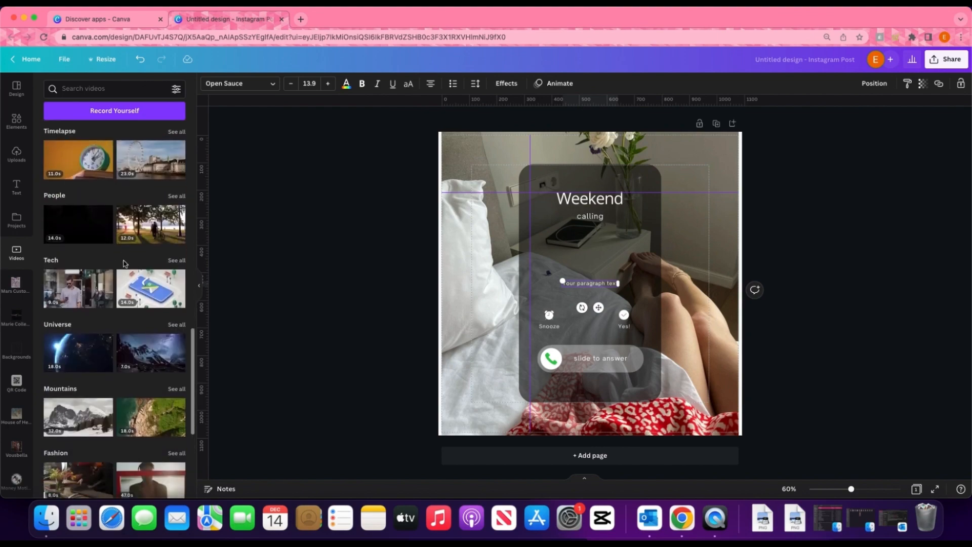
scroll(124, 263, down, 5)
scroll(124, 263, up, 10)
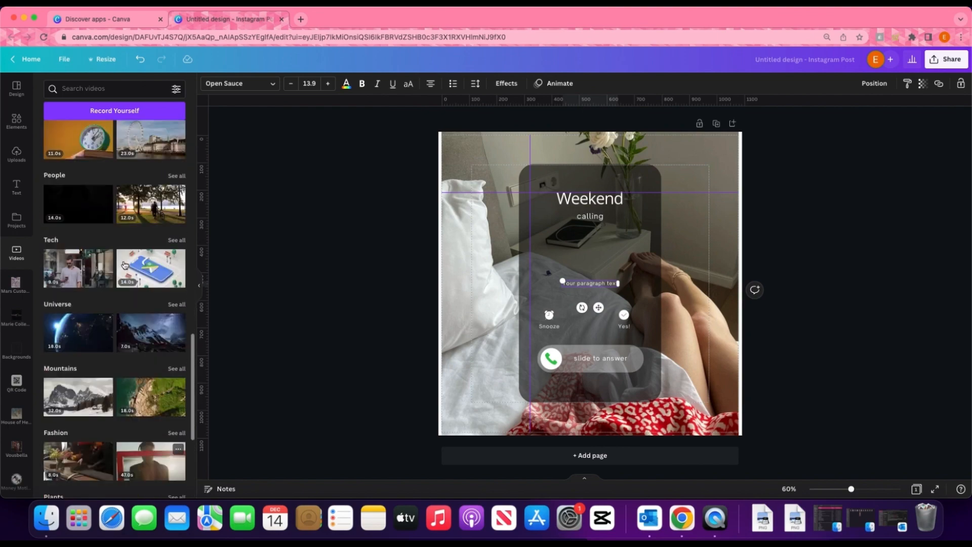
scroll(124, 263, up, 5)
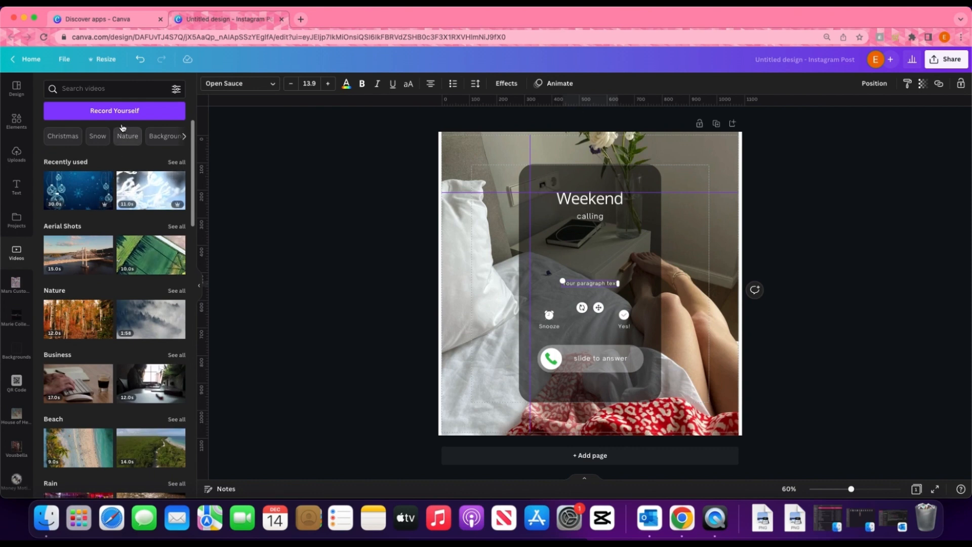
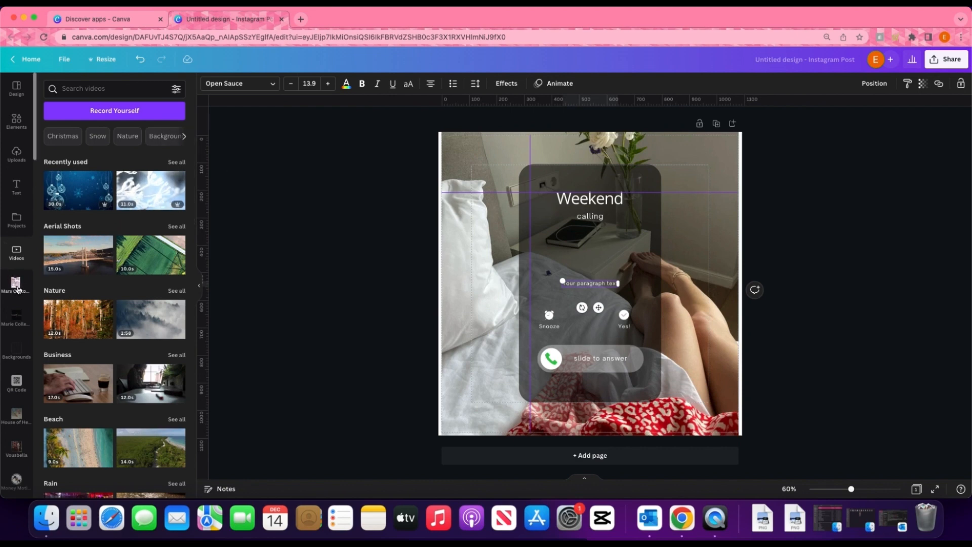
Look through the pinned project folders all the way down to the Logos and Apps entries
scroll(17, 289, down, 2)
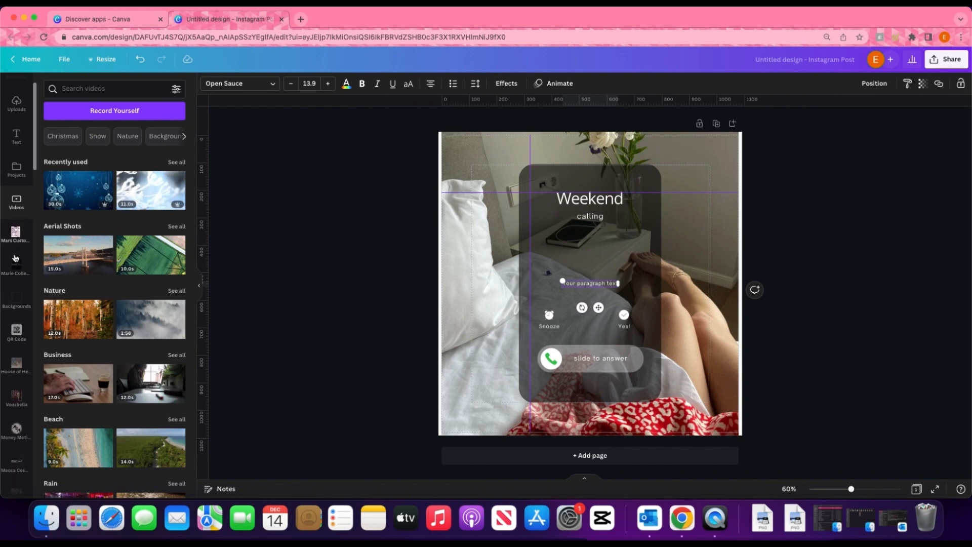
scroll(15, 258, down, 1)
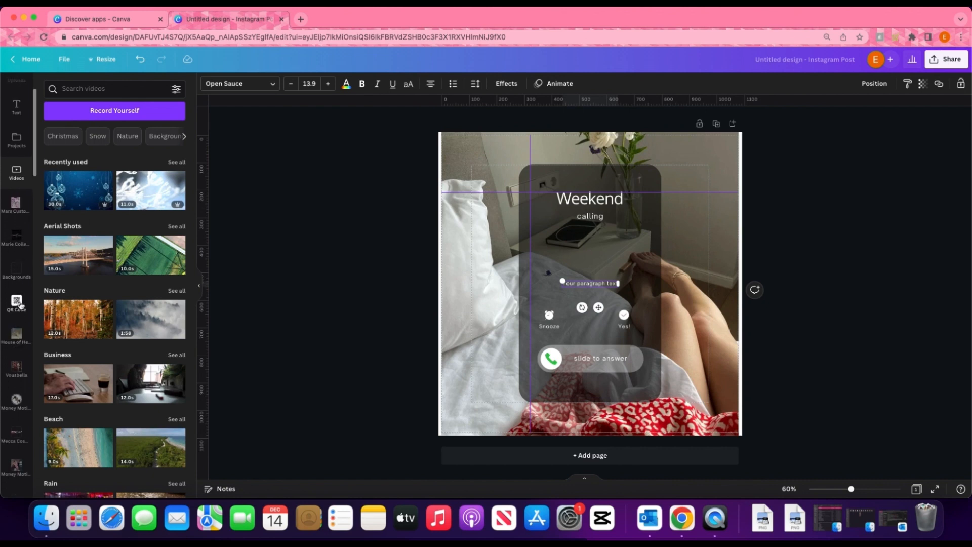
scroll(19, 304, down, 4)
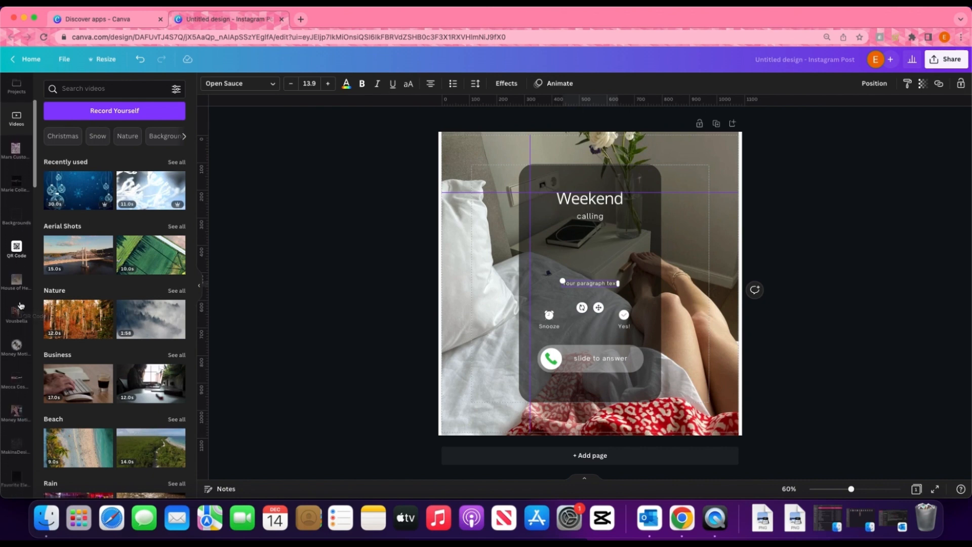
scroll(20, 304, down, 5)
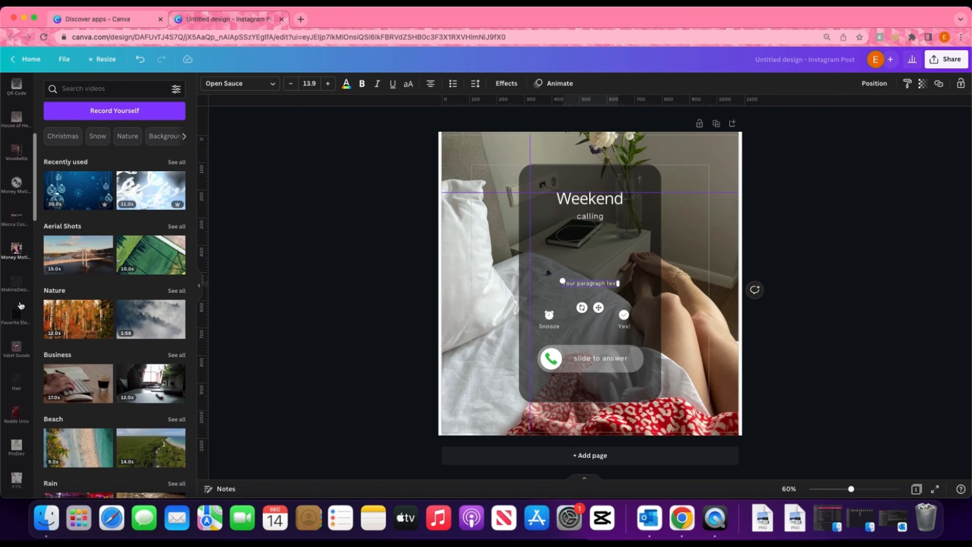
scroll(21, 306, down, 9)
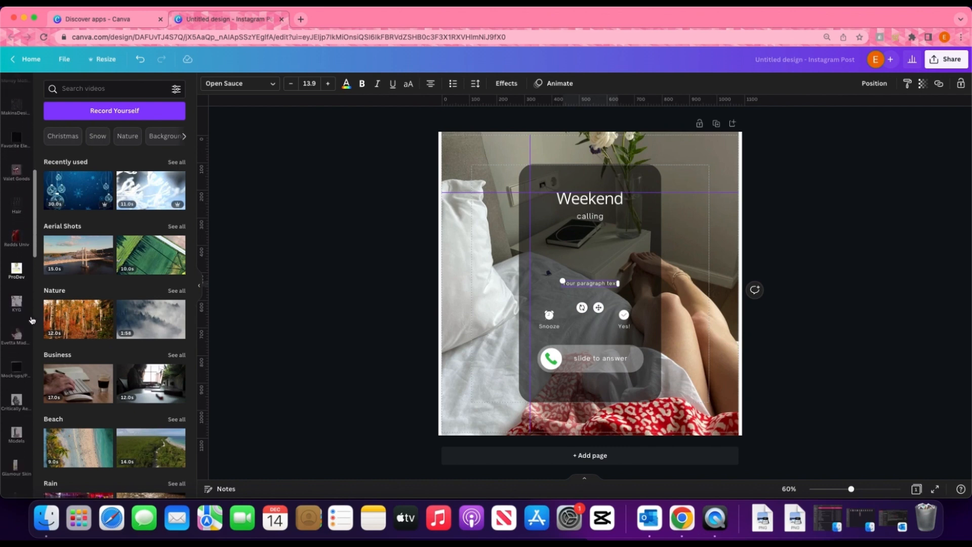
scroll(32, 320, down, 8)
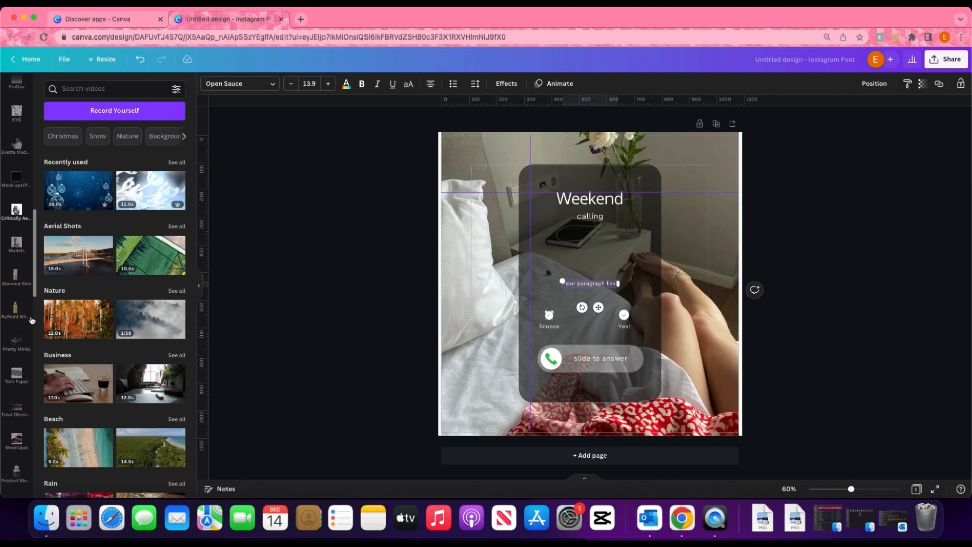
scroll(31, 319, down, 11)
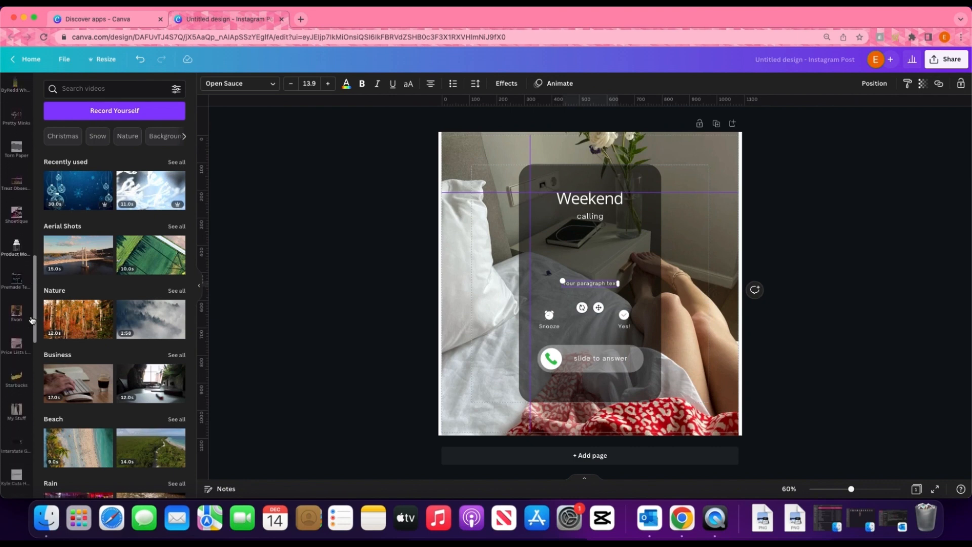
scroll(32, 320, down, 15)
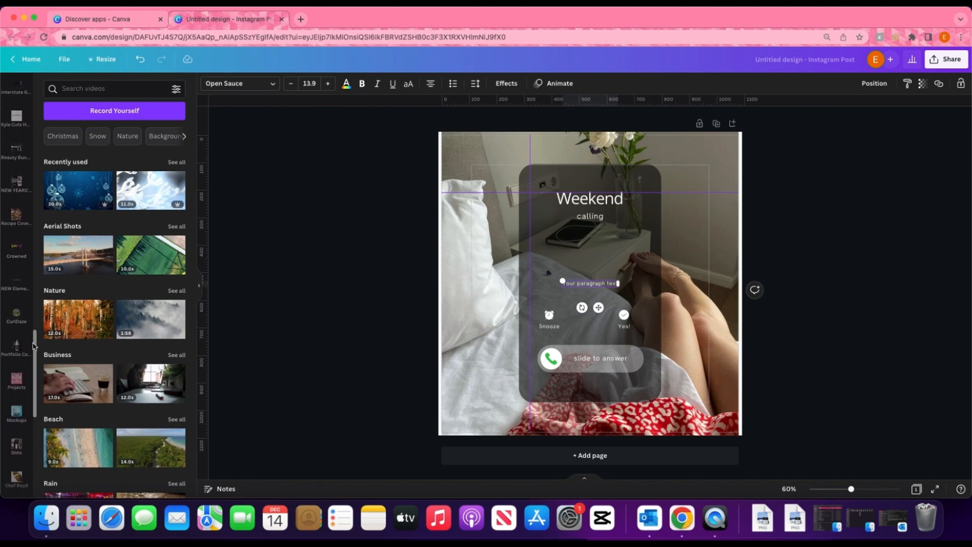
drag(34, 367, 35, 439)
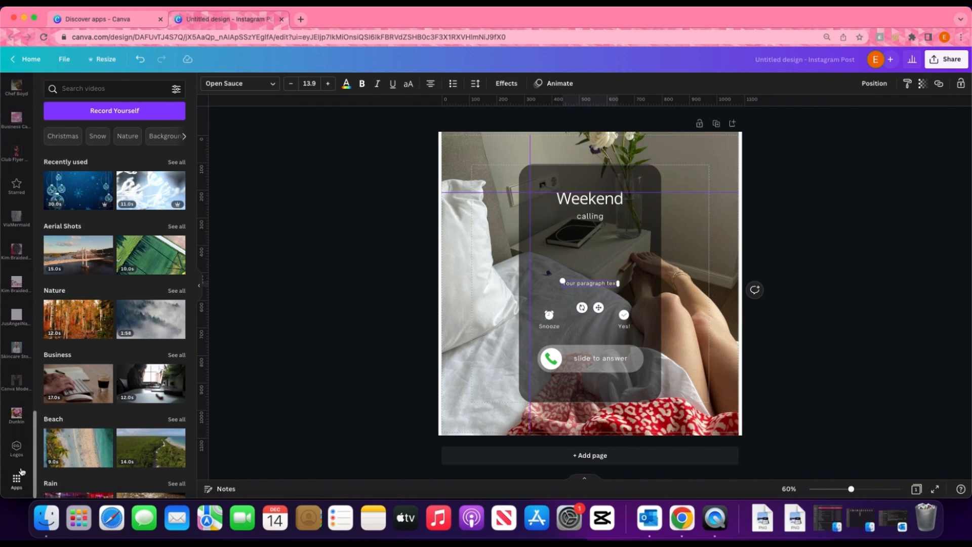
View the Evetta Made It brand logos and browse the available Canva apps by category
click(17, 448)
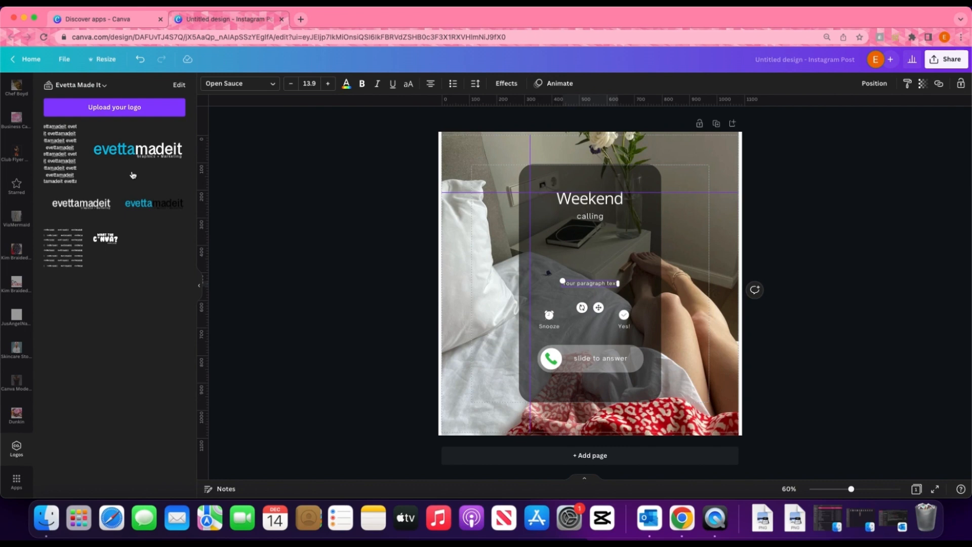
click(16, 481)
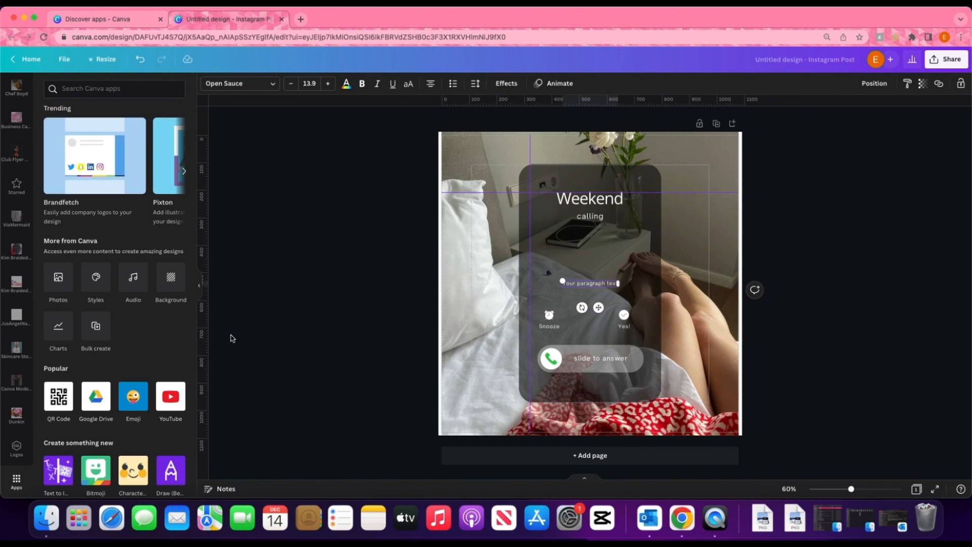
scroll(97, 312, down, 15)
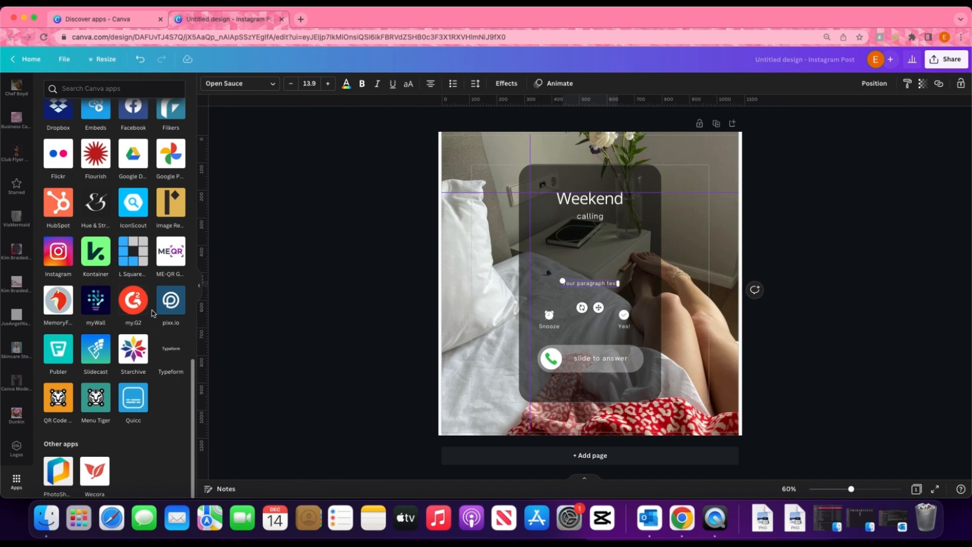
scroll(152, 313, up, 12)
scroll(153, 313, down, 5)
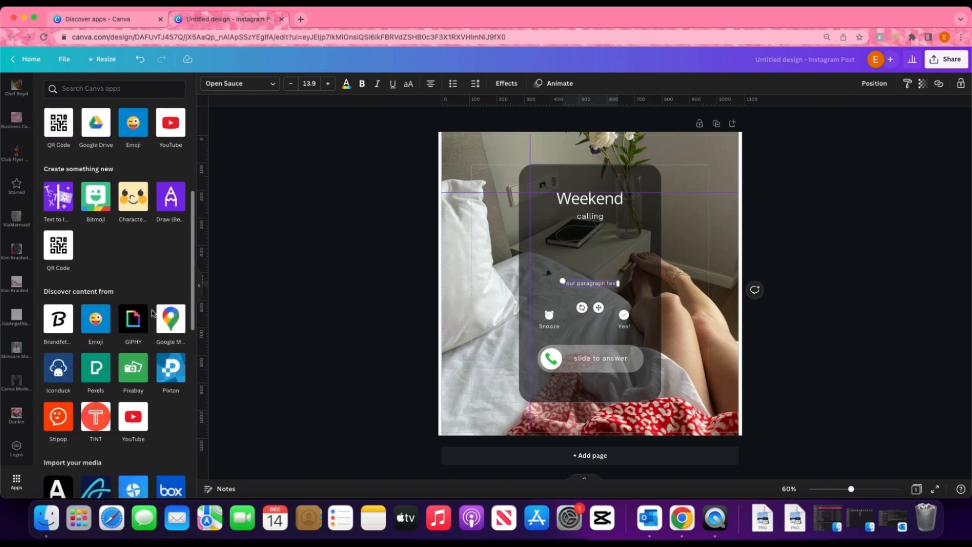
Delete the added text box and the template's "Weekend calling" text, icons and dark overlay, keeping the background photo
click(136, 261)
drag(684, 286, 628, 280)
drag(322, 180, 967, 467)
key(Delete)
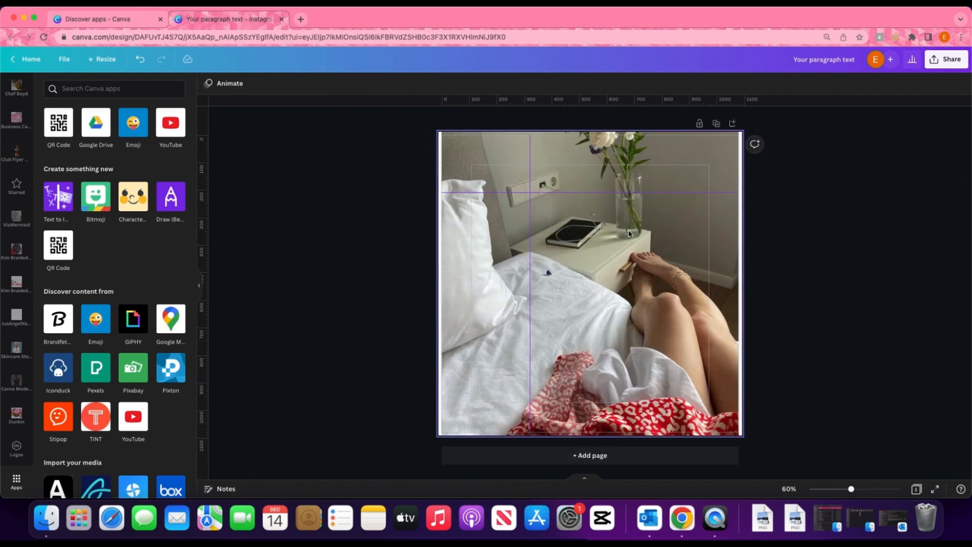
drag(414, 130, 735, 414)
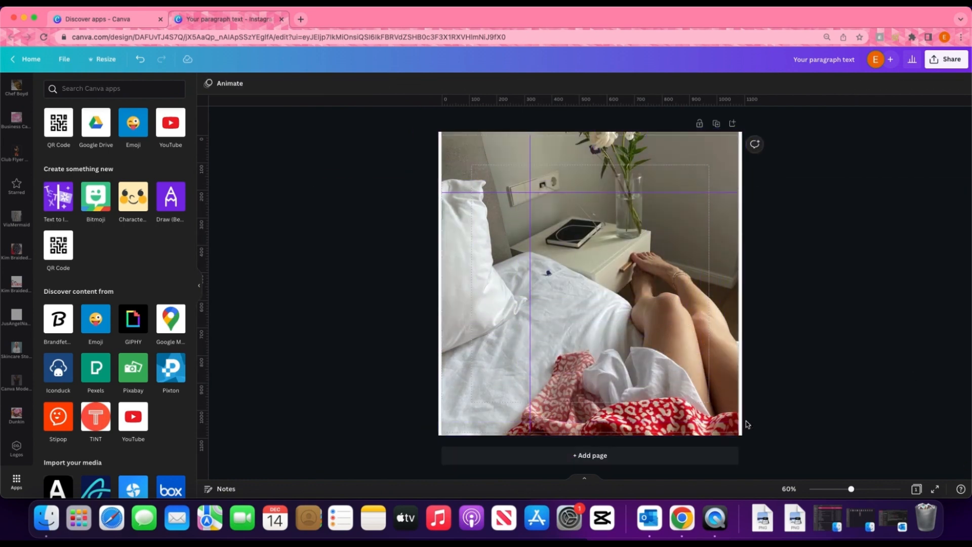
Add a blank second page, show all pages in grid view, and move it ahead of the photo page and back again
click(512, 261)
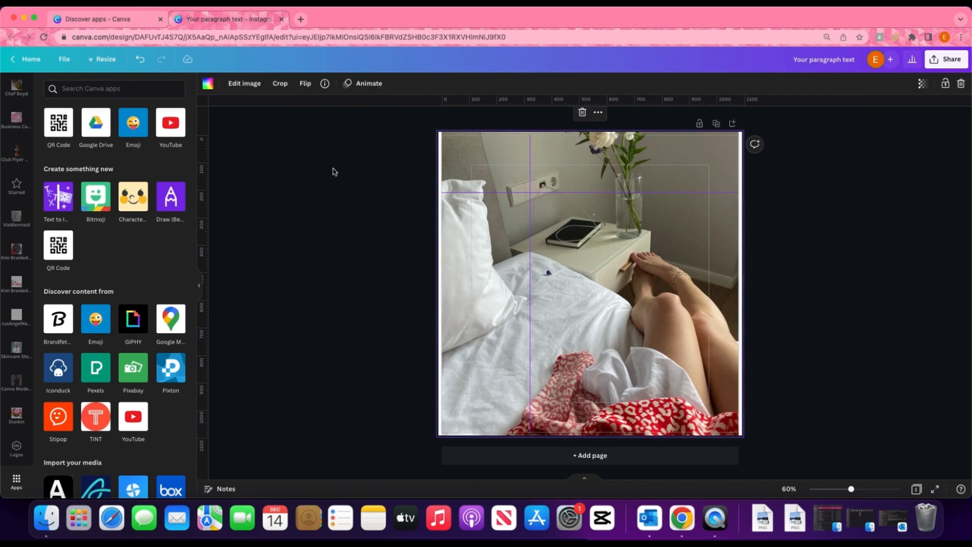
click(633, 457)
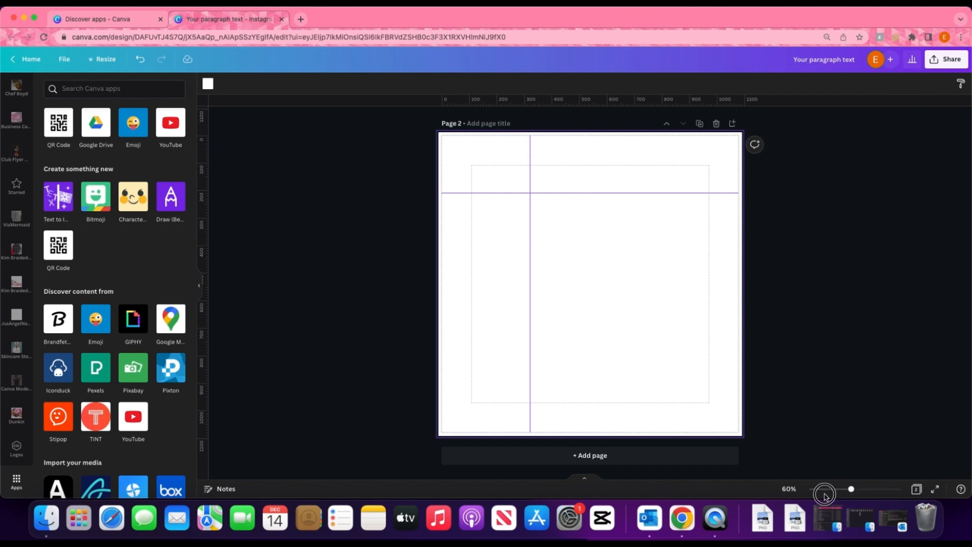
click(917, 489)
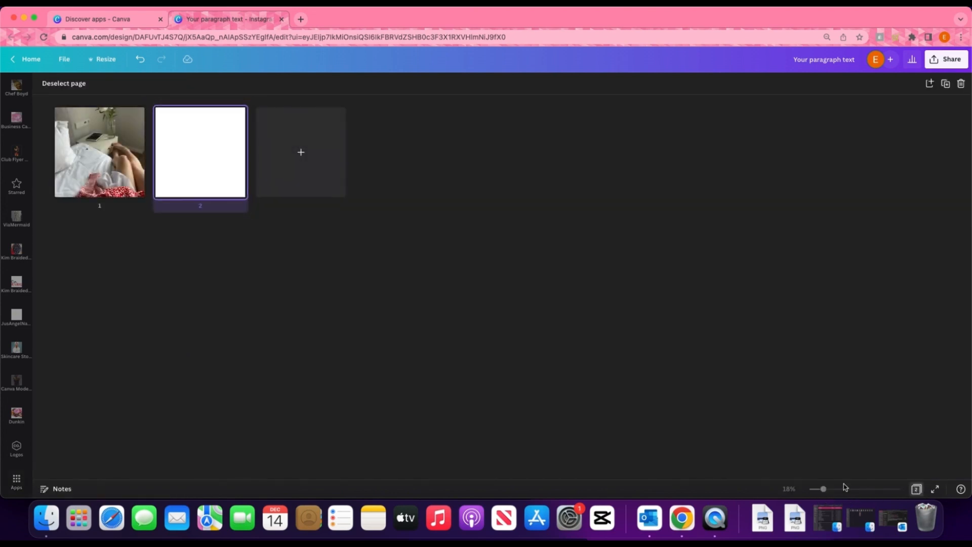
drag(209, 128, 61, 132)
drag(160, 147, 38, 143)
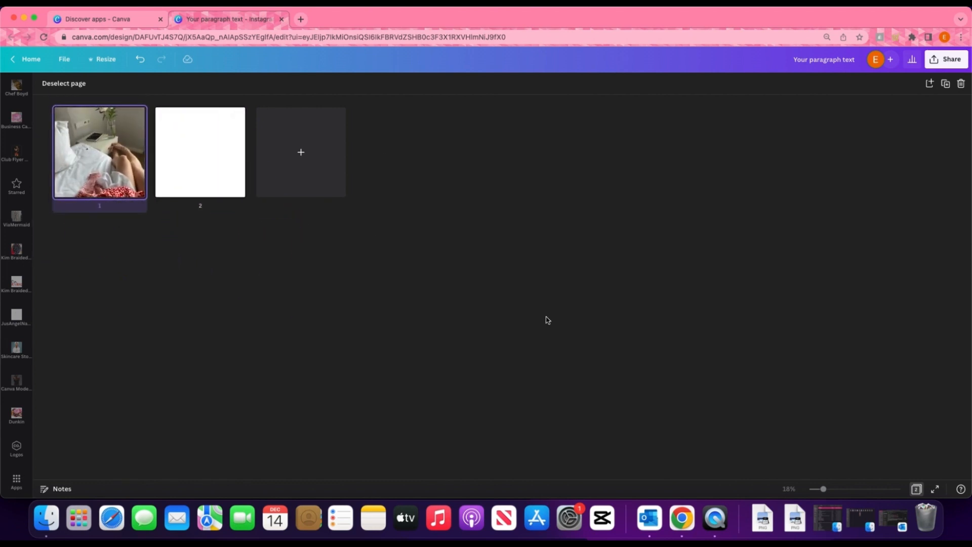
View the design in full screen through to the blank second page, and return to the page grid
click(935, 489)
click(937, 490)
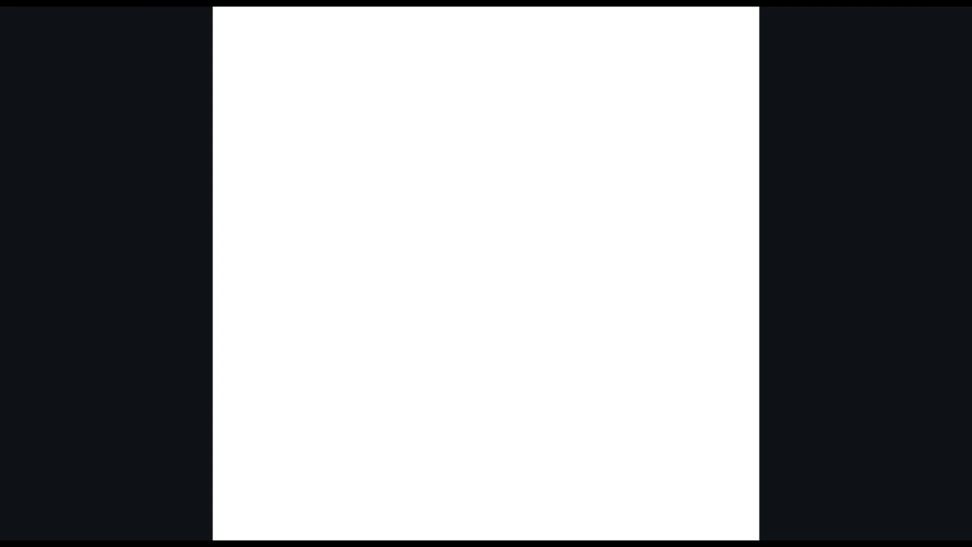
key(Escape)
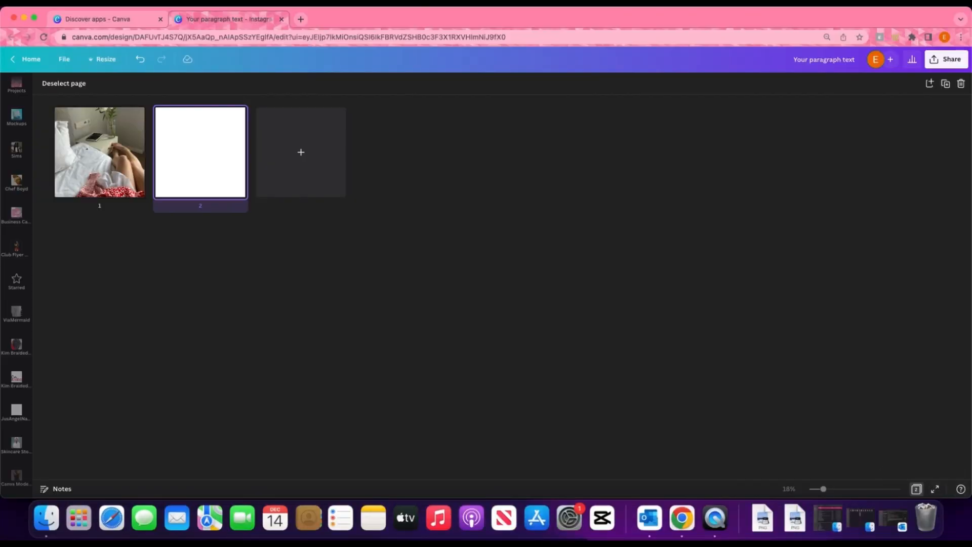
Close the design and the Smartmockups preview, and create a blank Square design from the home page
click(280, 18)
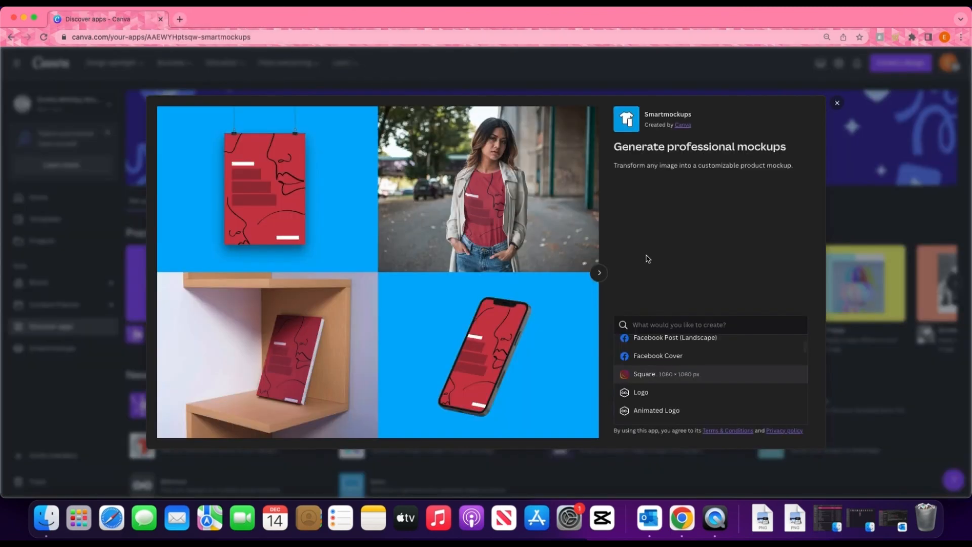
click(837, 102)
scroll(933, 263, down, 3)
scroll(933, 263, down, 4)
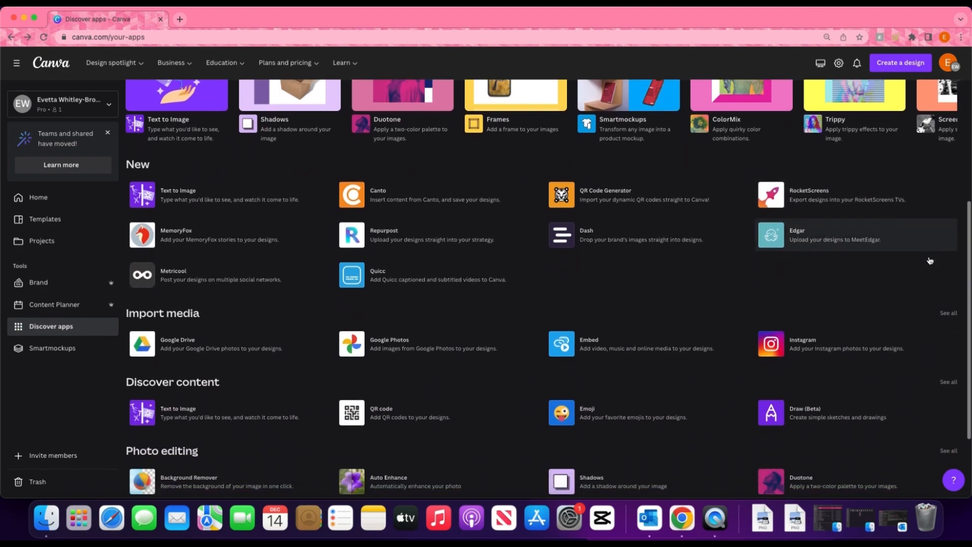
scroll(930, 259, up, 7)
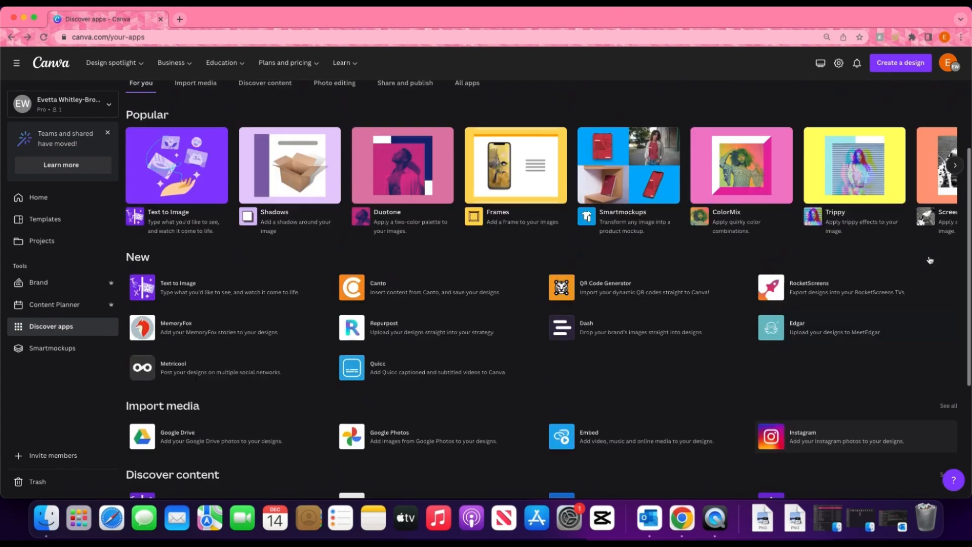
click(76, 198)
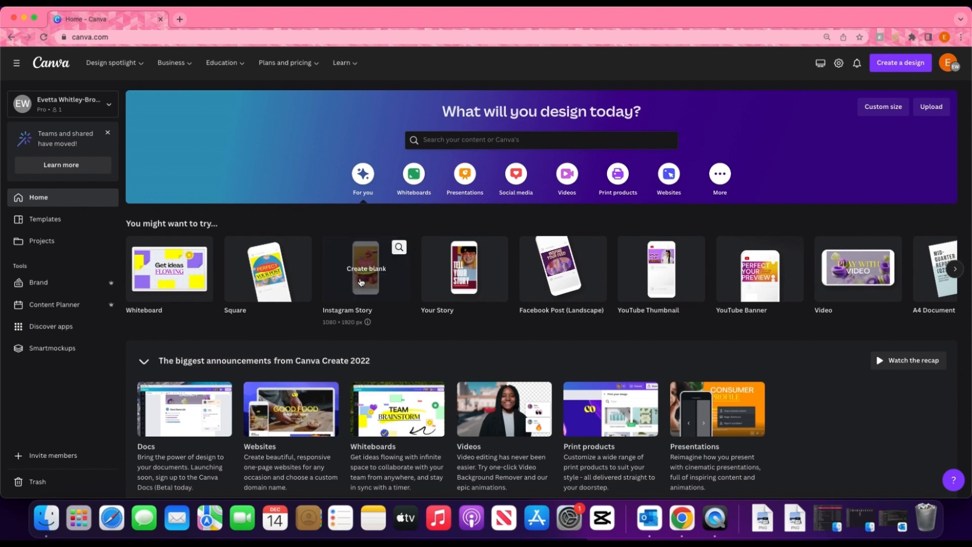
click(273, 278)
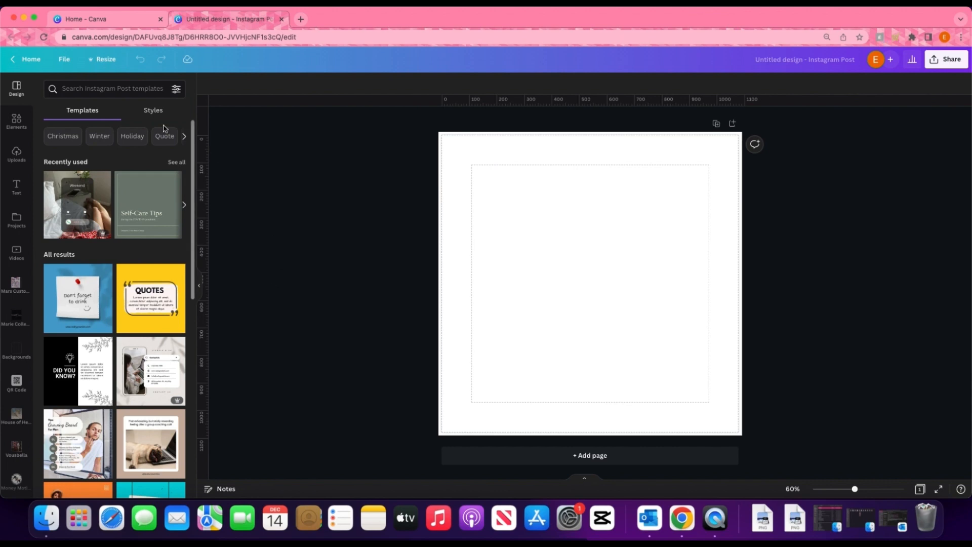
Resize the blank square design to the recent Label preset, 6 × 4 in, without making a copy
click(111, 57)
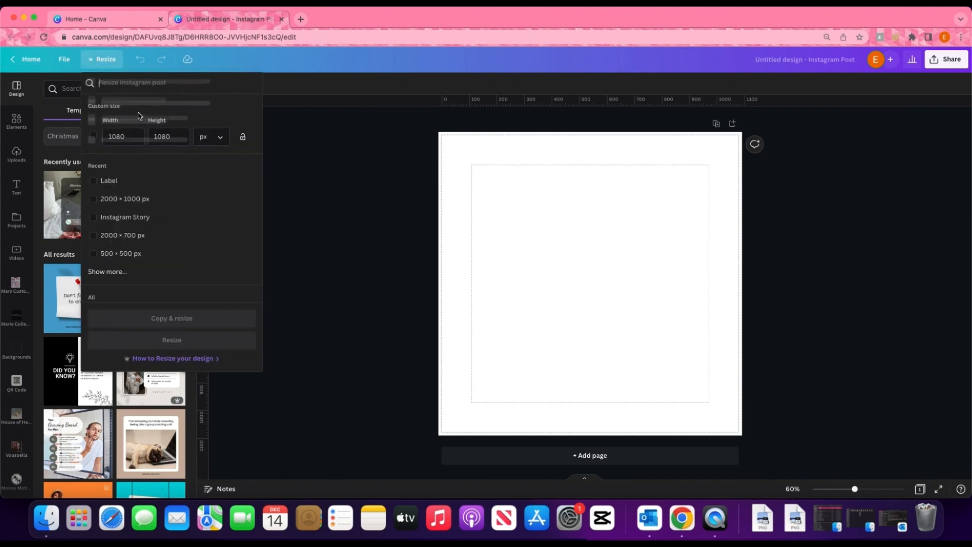
click(134, 180)
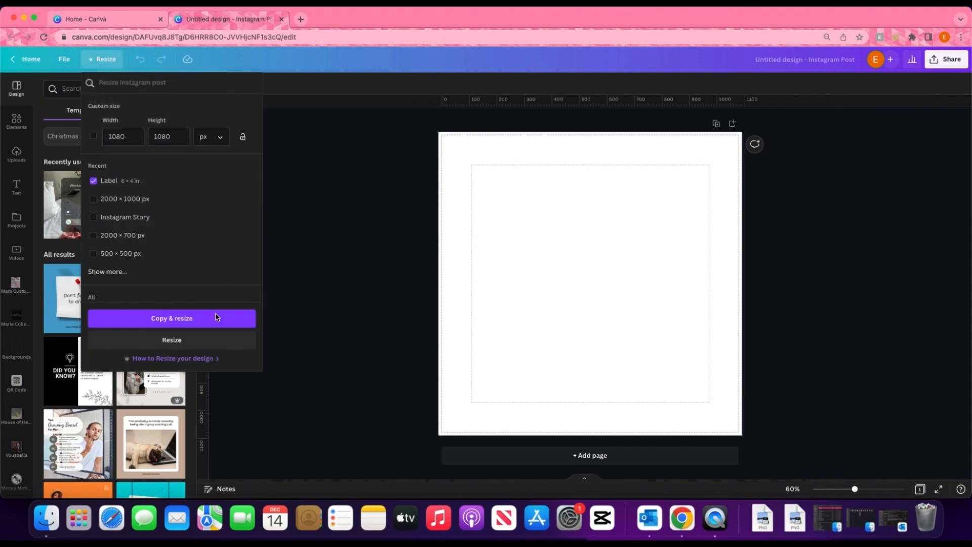
right_click(200, 348)
click(193, 342)
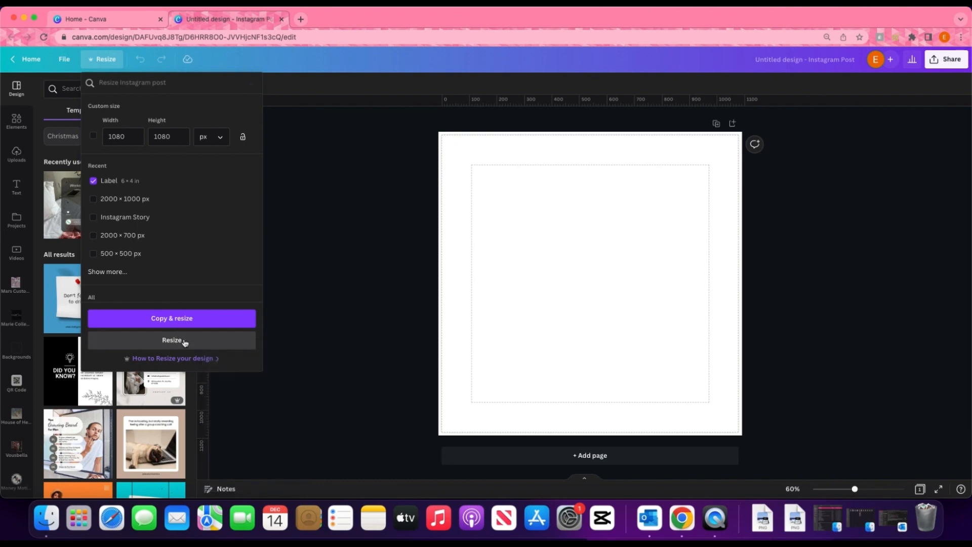
click(182, 340)
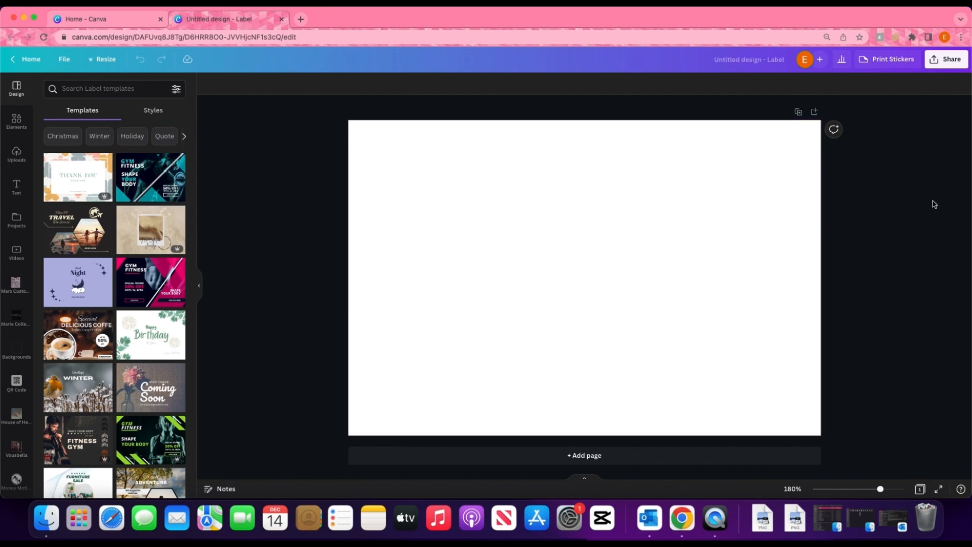
Resize the label design to a custom size of 3 in wide by 3 in high
click(734, 218)
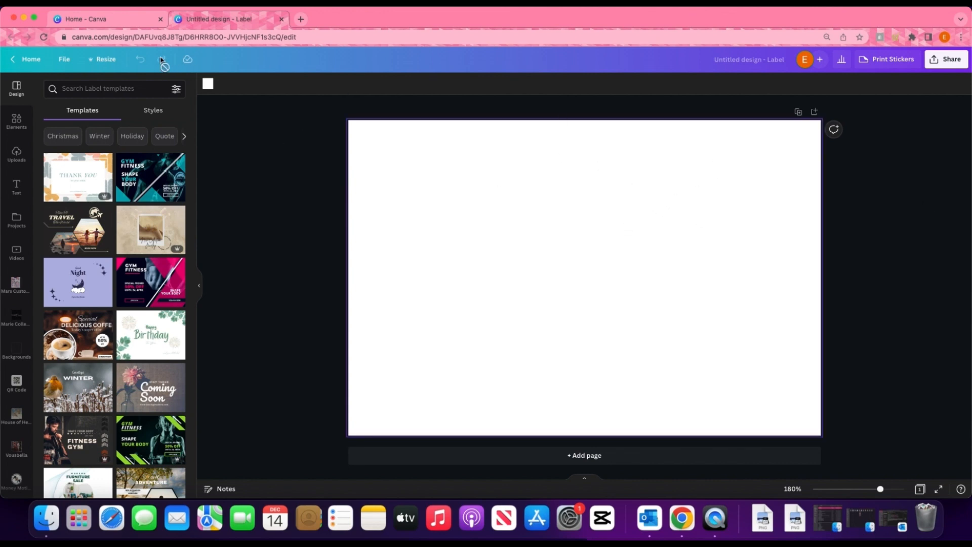
click(102, 58)
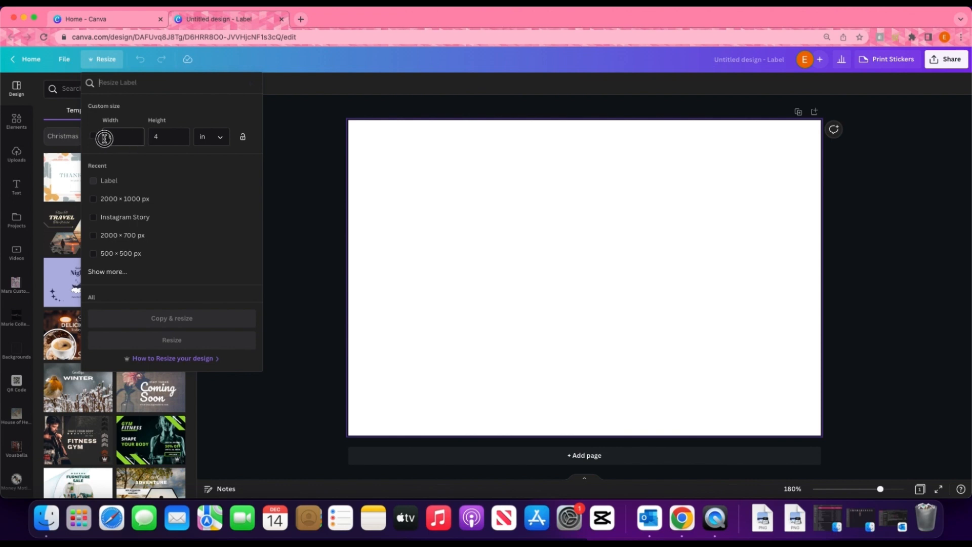
drag(124, 136, 101, 137)
text(3)
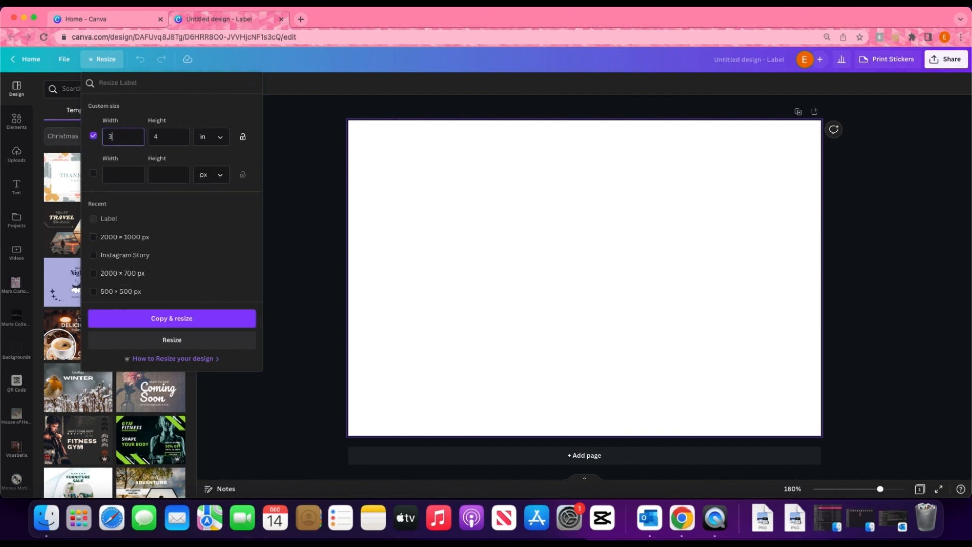
click(162, 138)
key(BackSpace)
text(3)
click(203, 340)
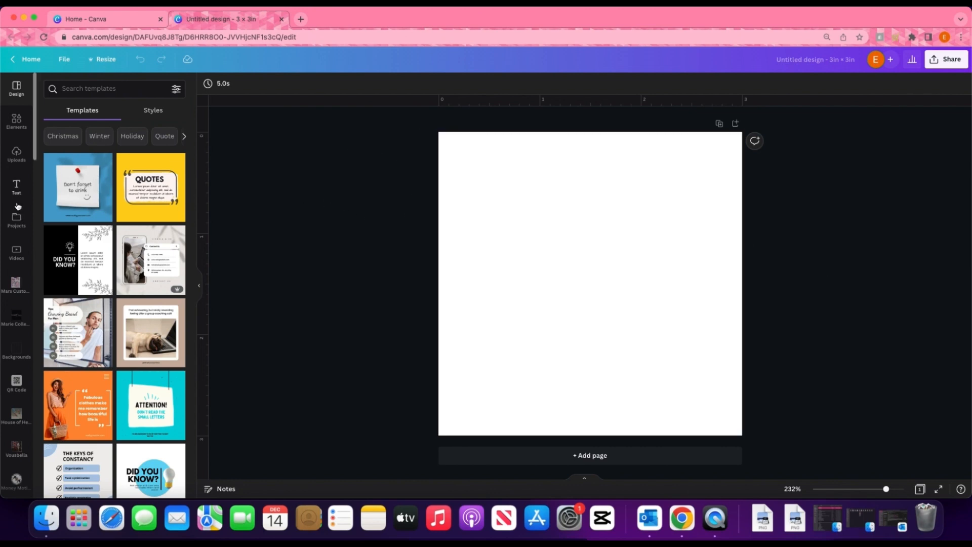
Search the elements for "black models" and look through all the photo results
click(11, 126)
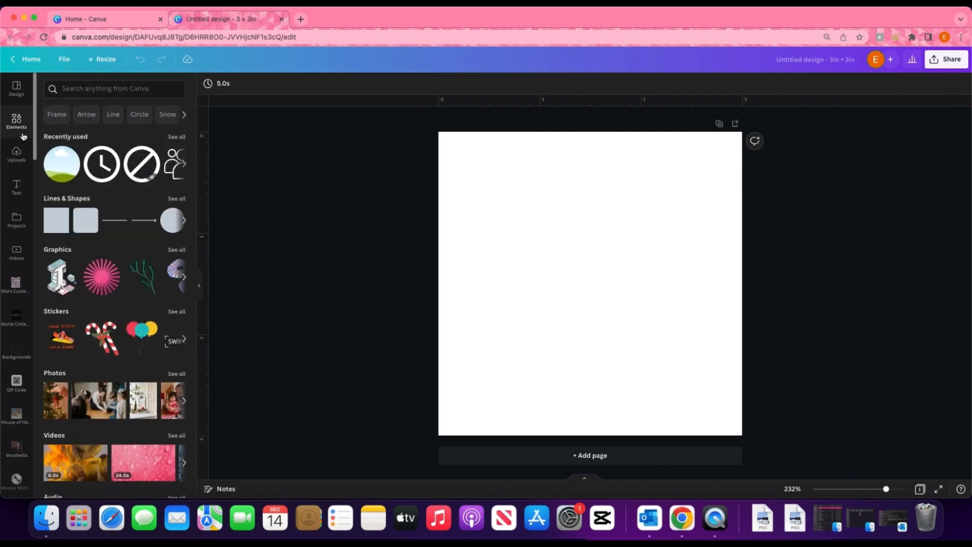
click(158, 95)
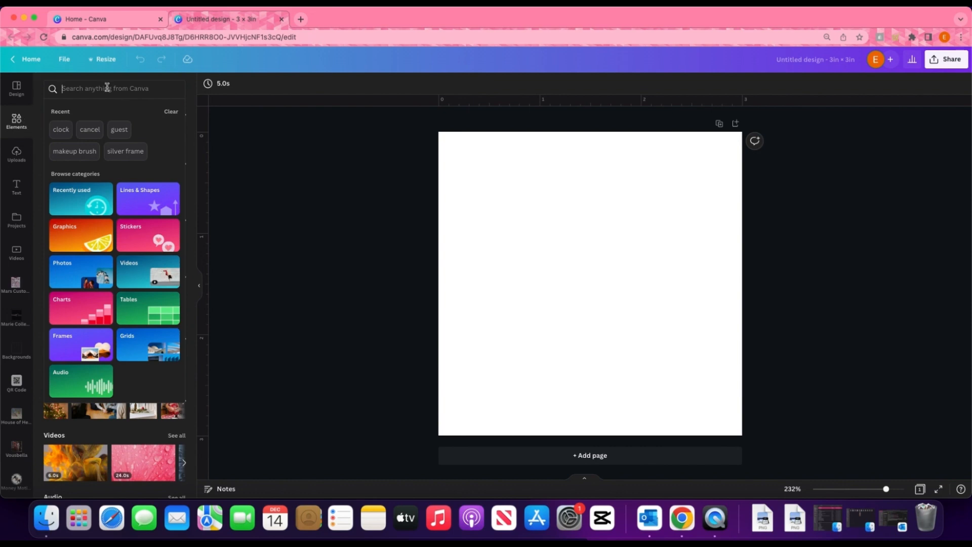
text(black m)
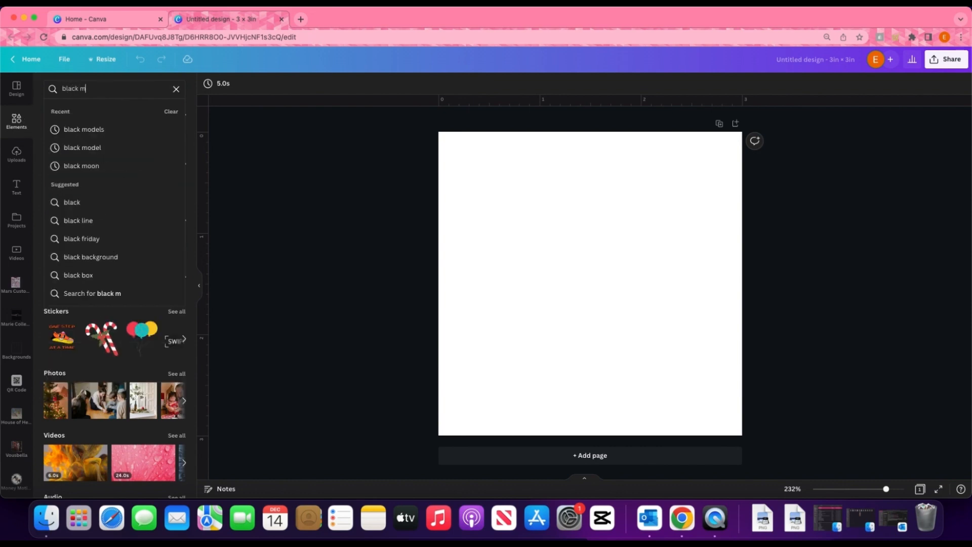
text(odels)
key(Return)
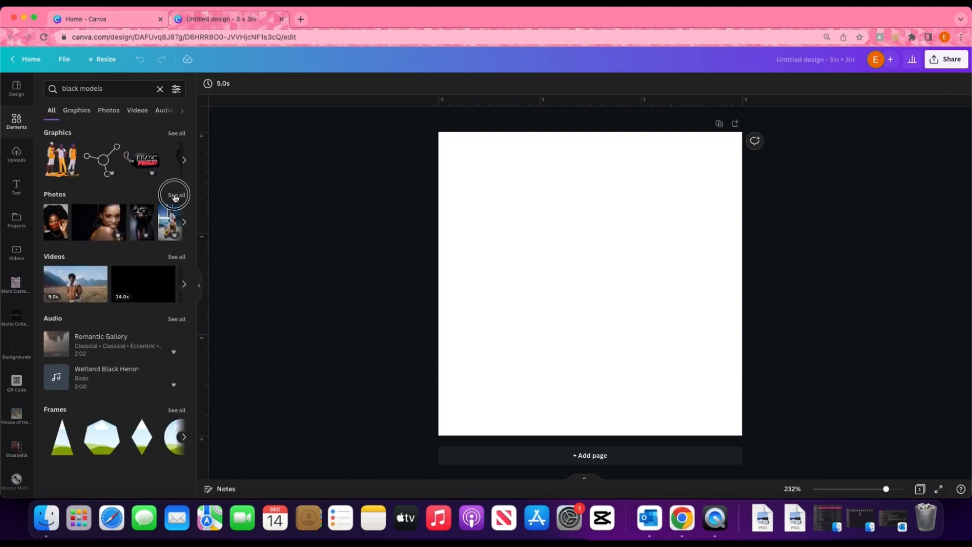
click(174, 195)
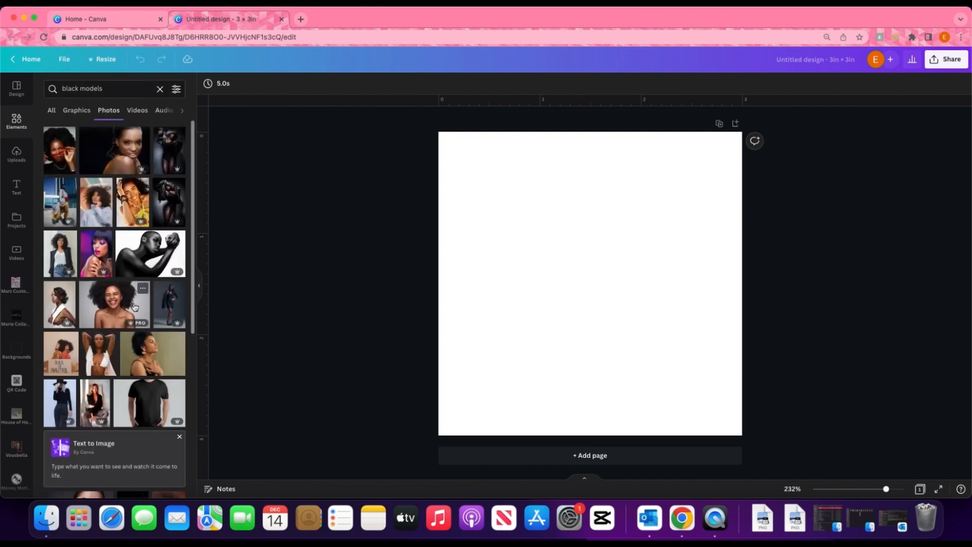
scroll(135, 306, down, 1)
scroll(135, 306, up, 1)
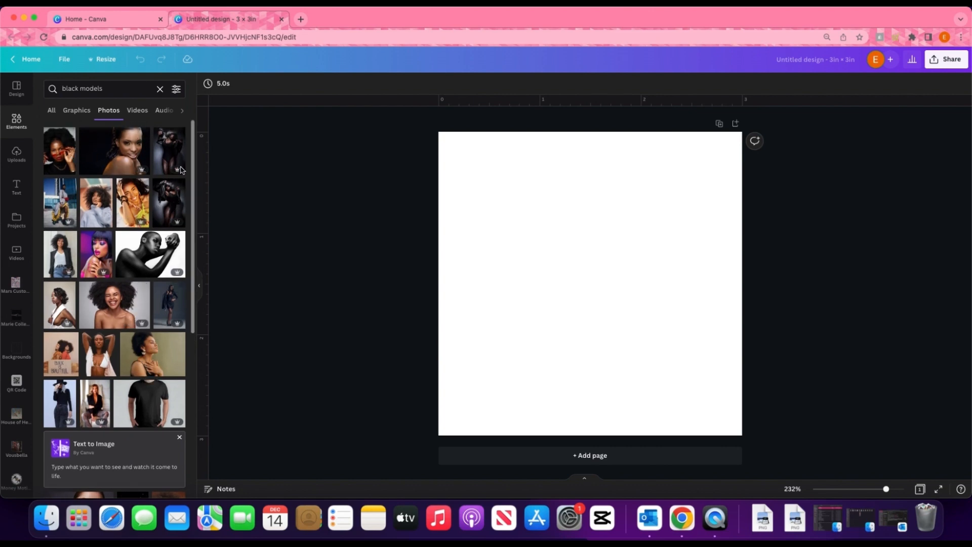
Save the "Black female fashion model" photo from the first row of results to the Canva Models folder in Your projects
click(177, 135)
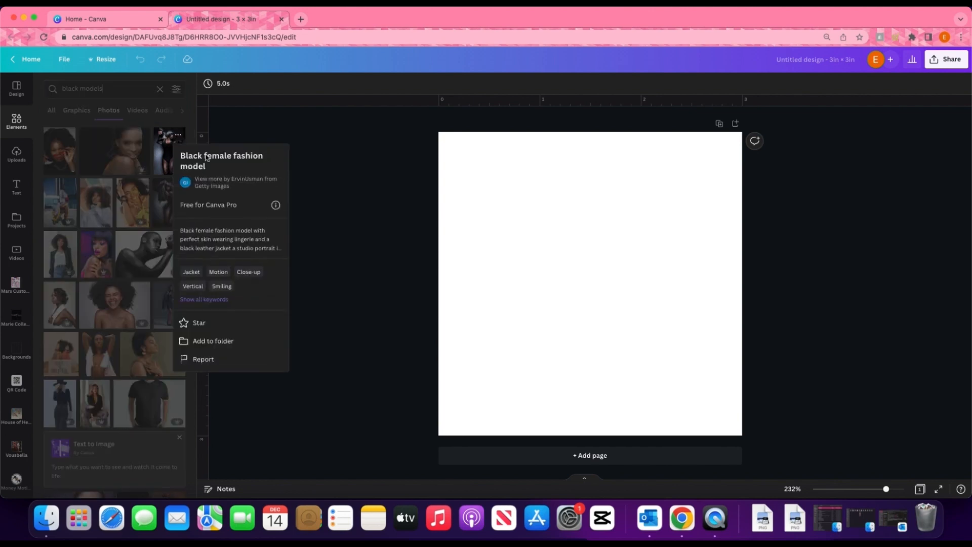
click(218, 342)
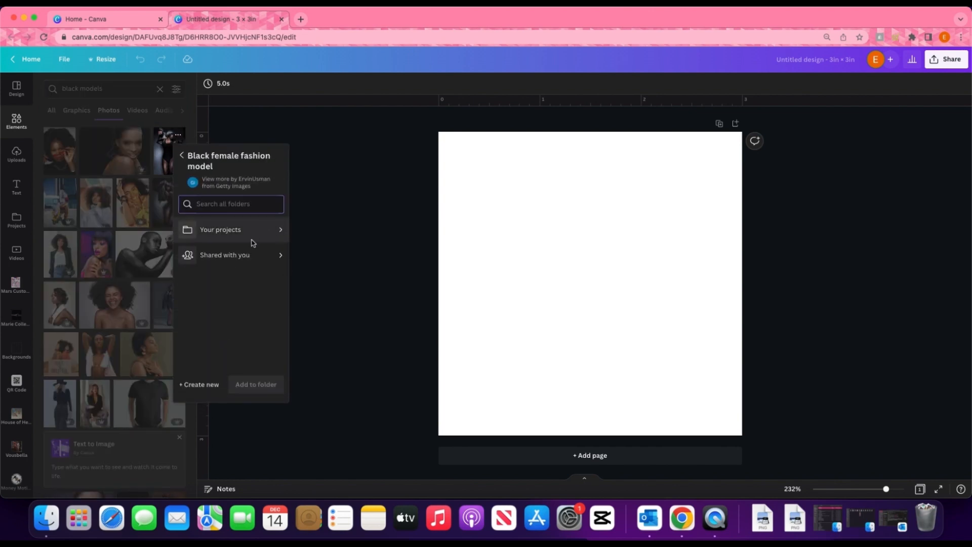
text(t)
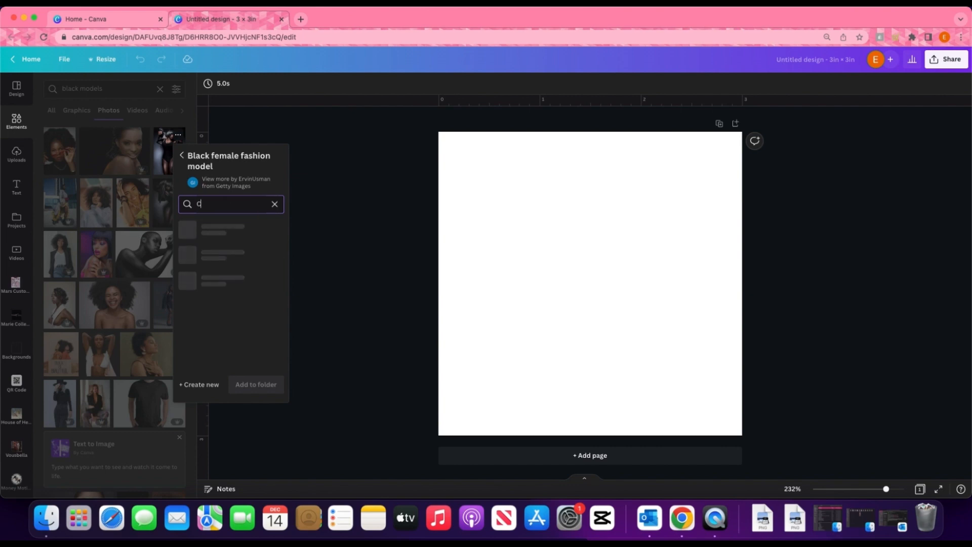
click(275, 205)
click(238, 230)
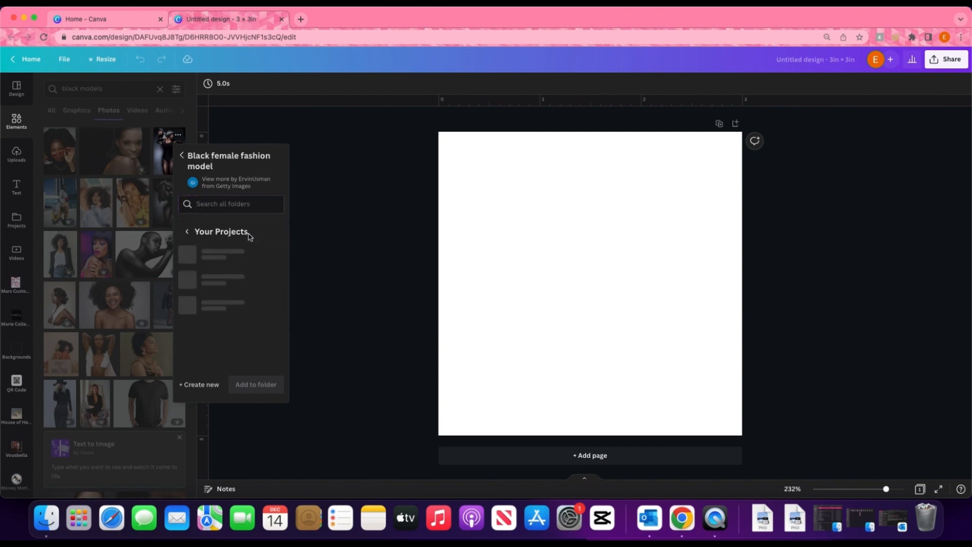
scroll(250, 303, down, 3)
scroll(250, 303, down, 2)
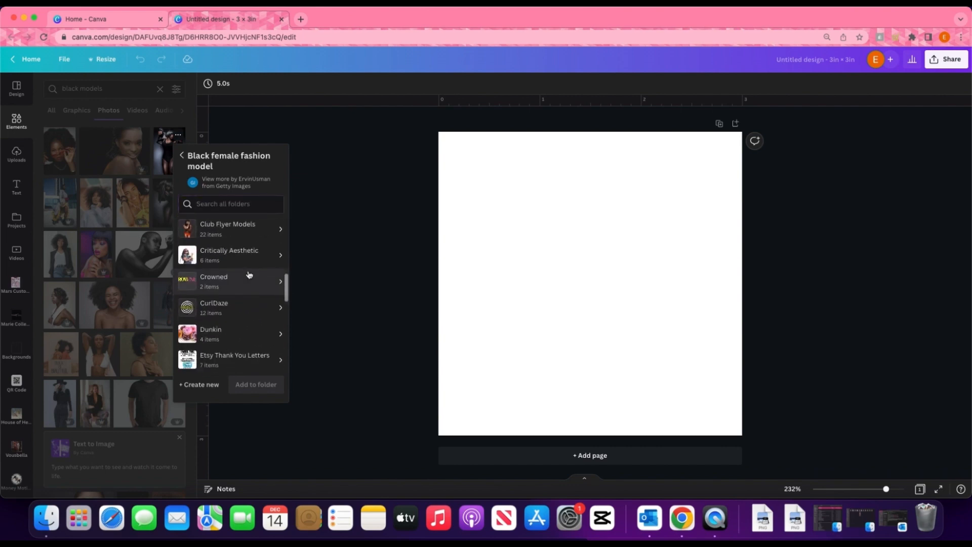
scroll(248, 278, up, 4)
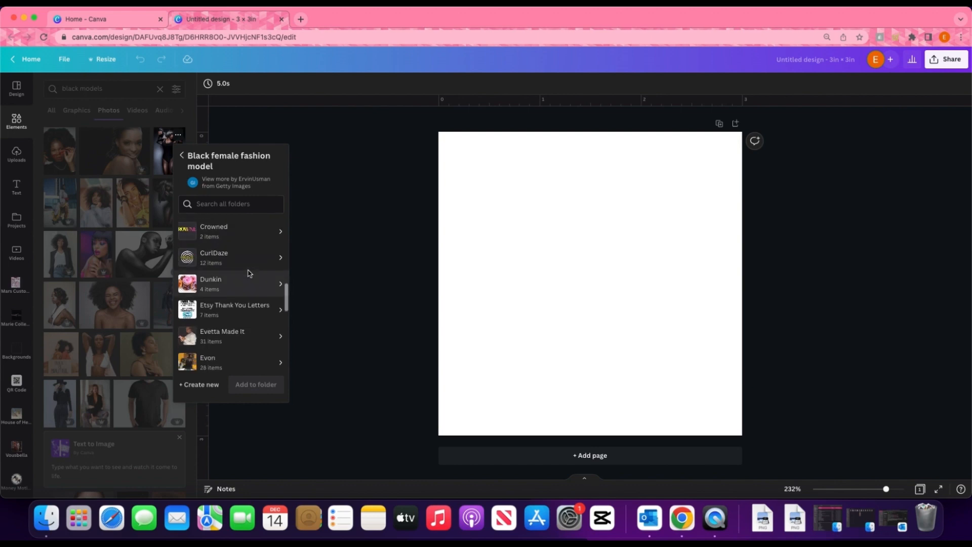
click(246, 286)
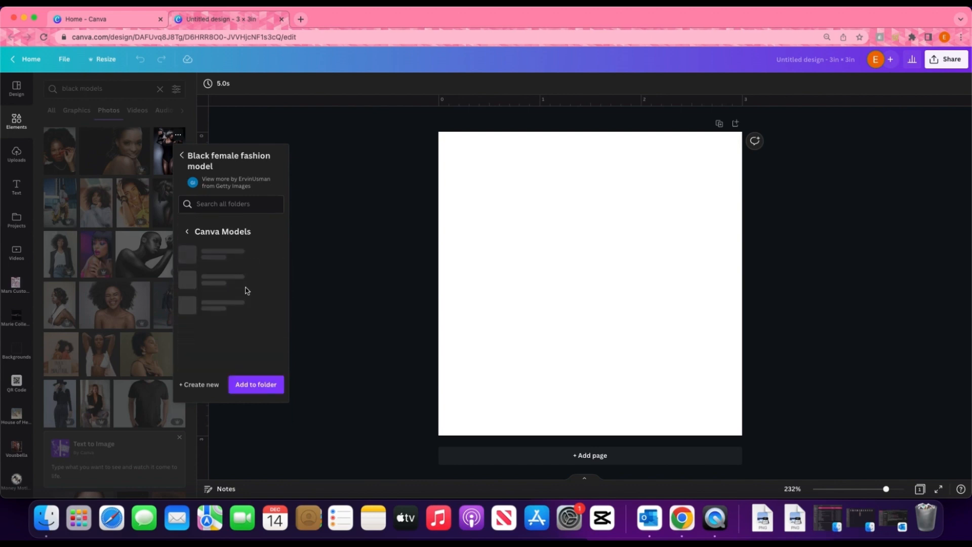
click(266, 387)
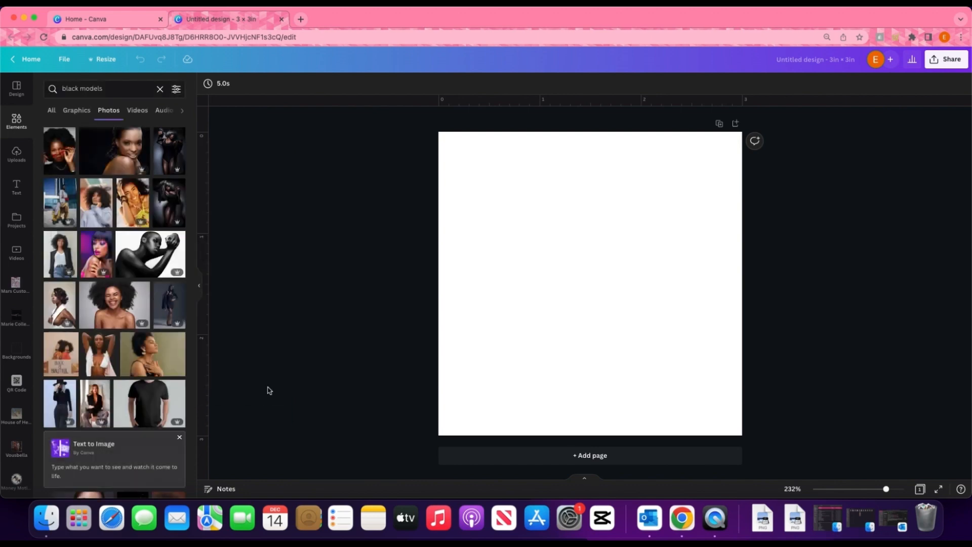
Show more images by the creator of the "Black female fashion model" photo
click(177, 138)
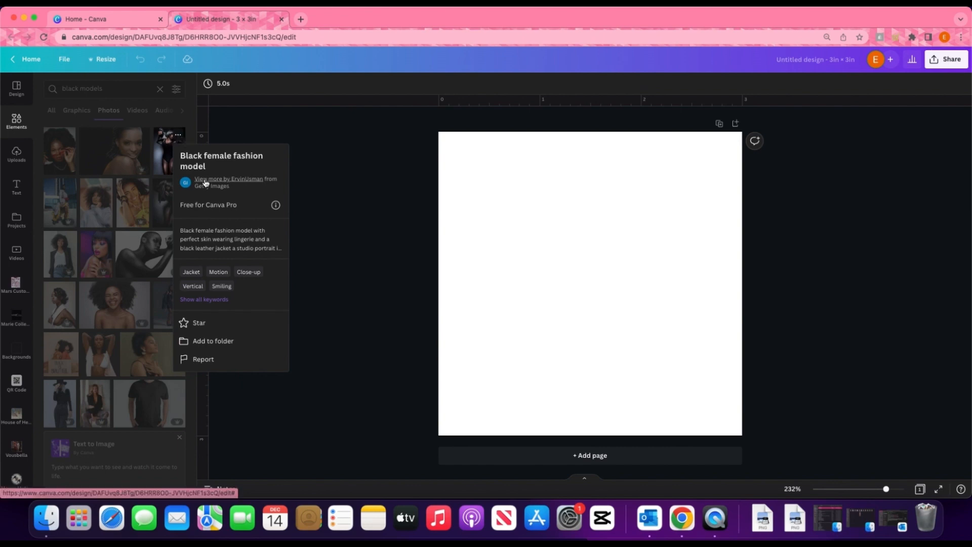
click(225, 181)
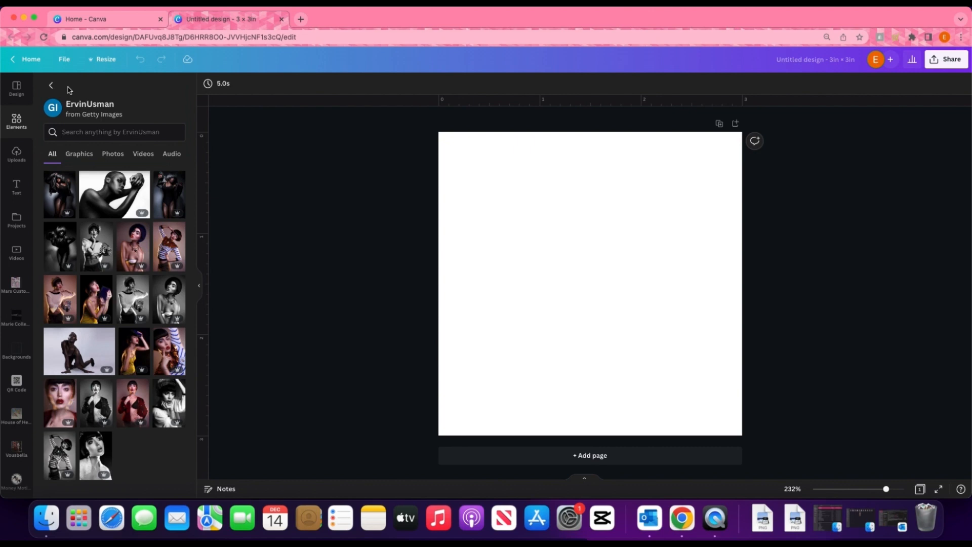
Return from the creator's images to the "black models" photo results and look through them for another model photo
click(51, 85)
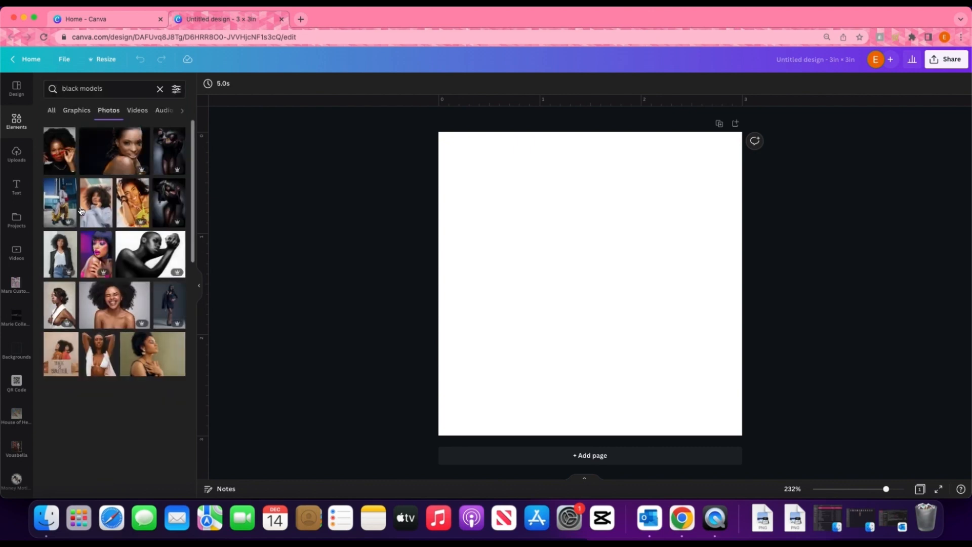
scroll(141, 288, down, 5)
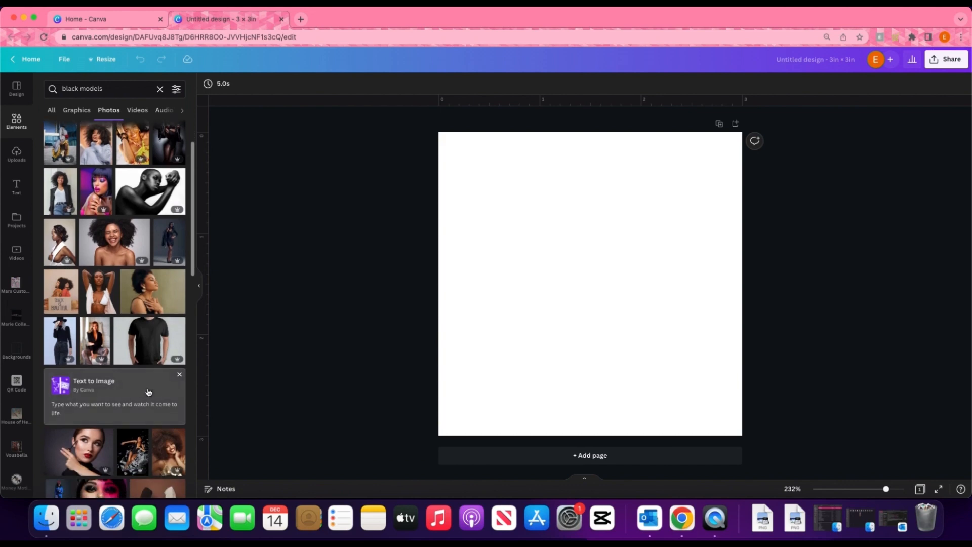
scroll(146, 391, down, 8)
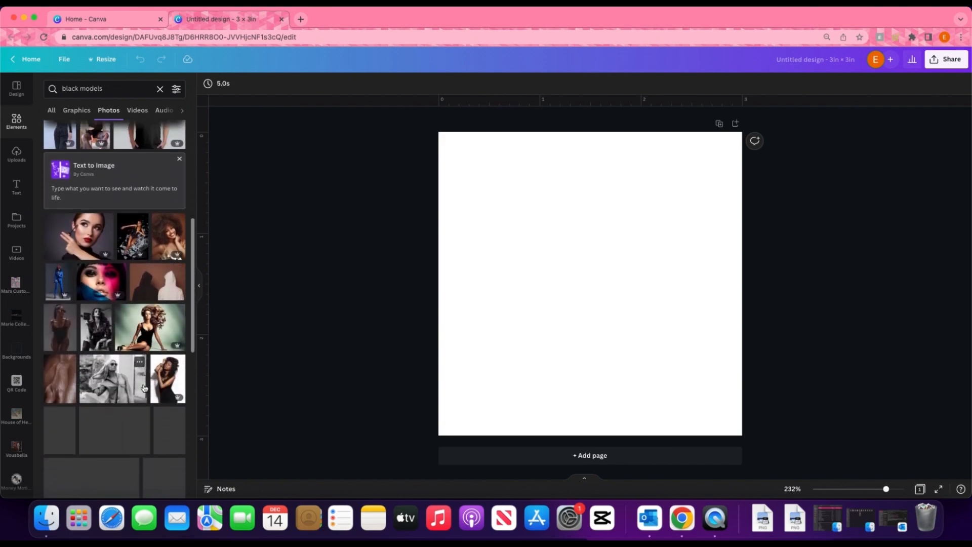
scroll(145, 387, down, 1)
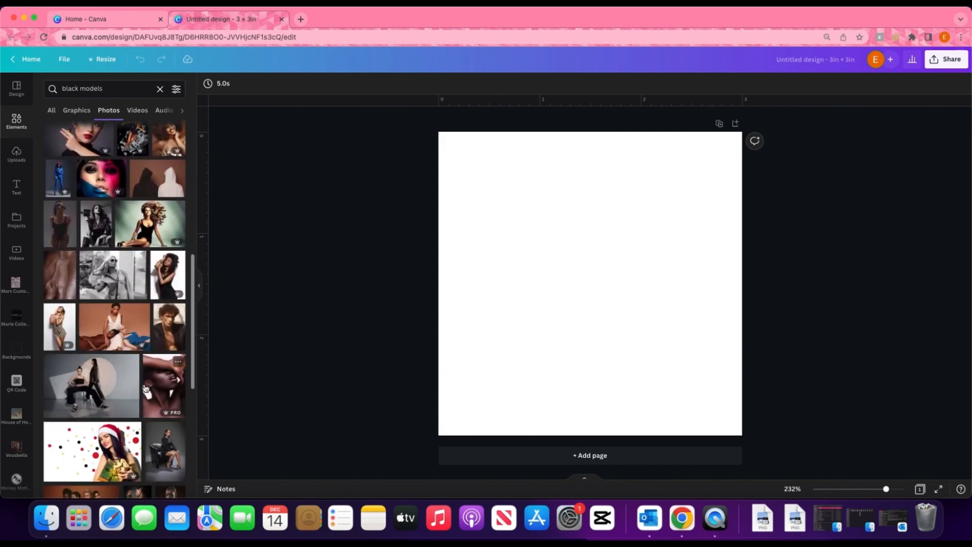
scroll(146, 389, down, 2)
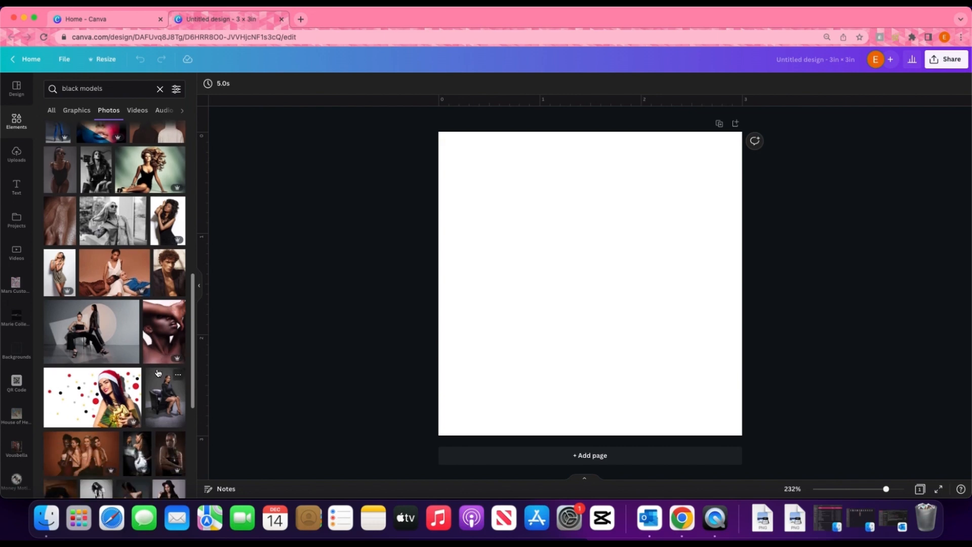
scroll(158, 373, down, 3)
scroll(158, 373, down, 2)
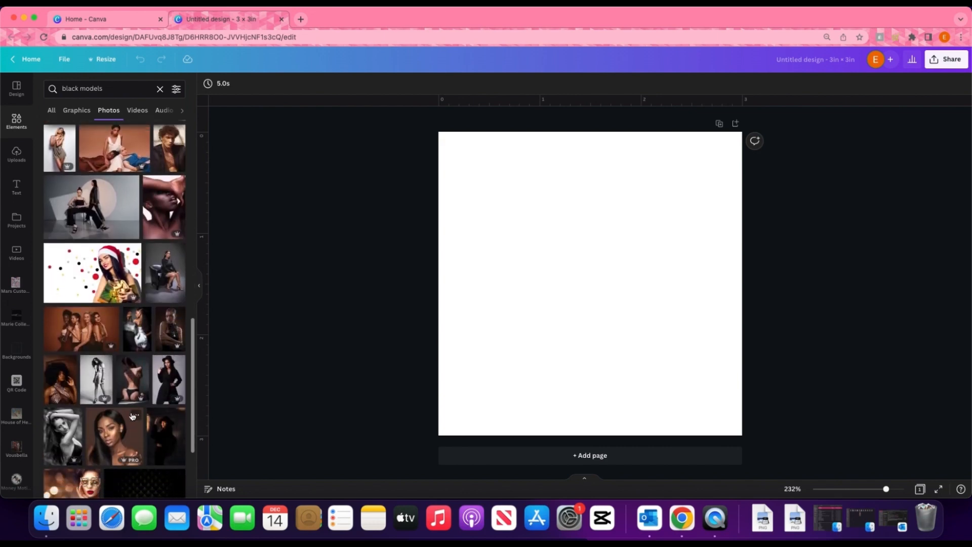
Save the portrait of the long-haired woman against a brown background to the Canva Models folder in Your projects
click(135, 416)
click(177, 374)
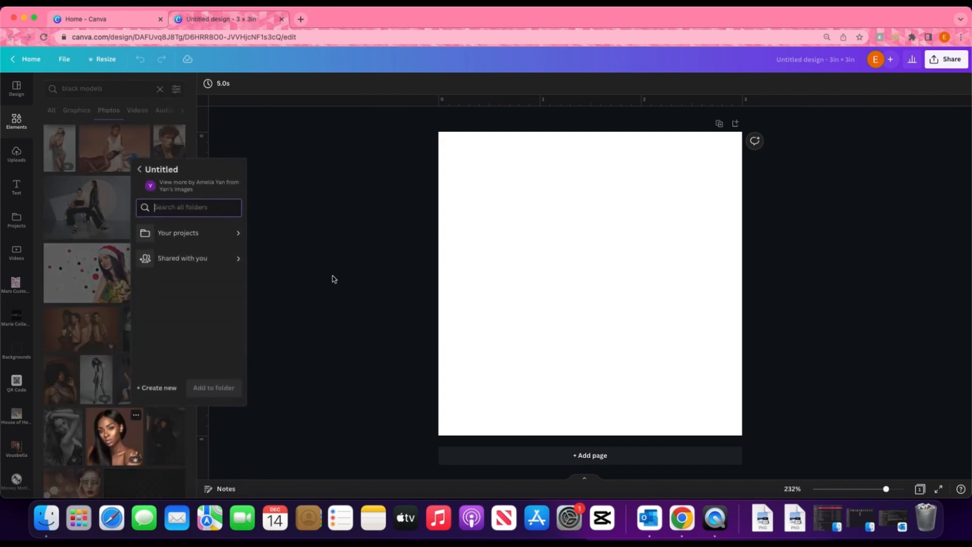
click(186, 234)
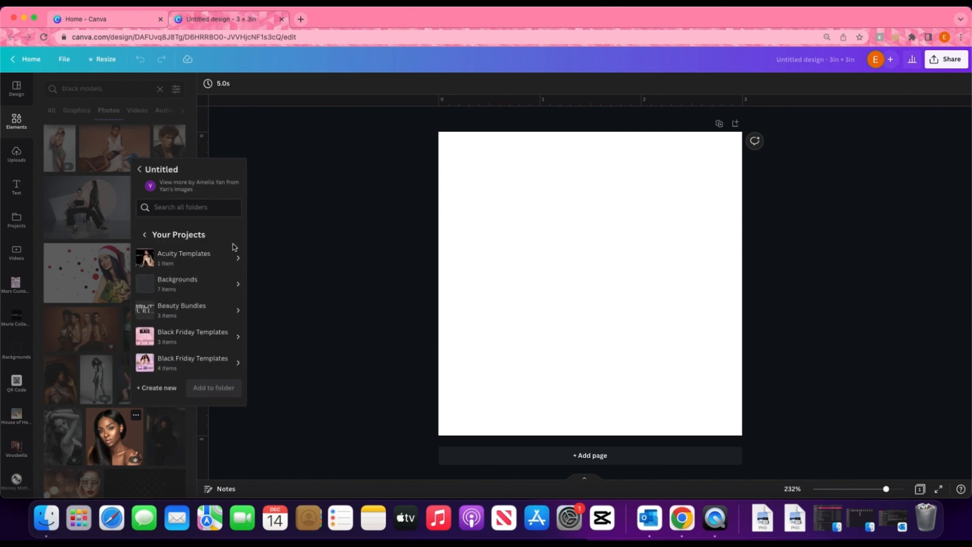
scroll(223, 263, down, 5)
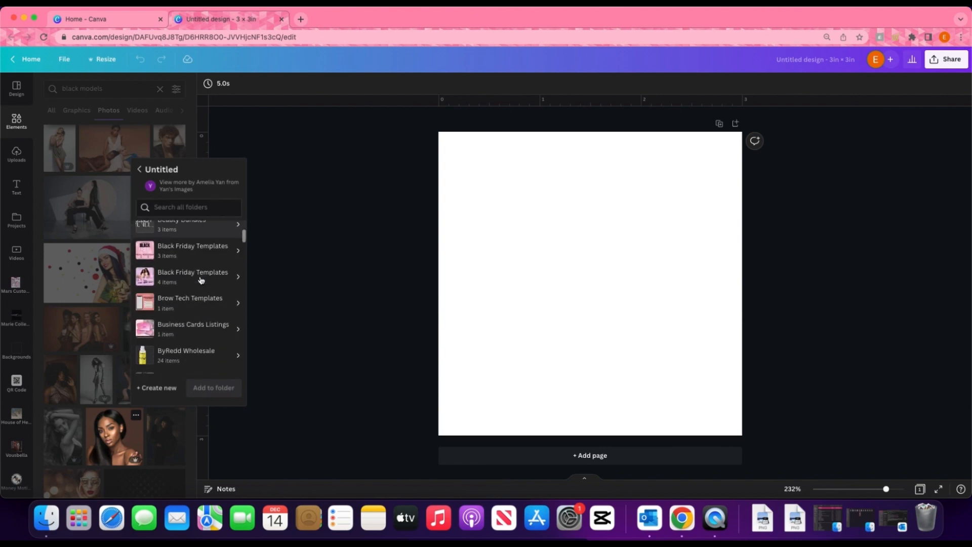
click(201, 280)
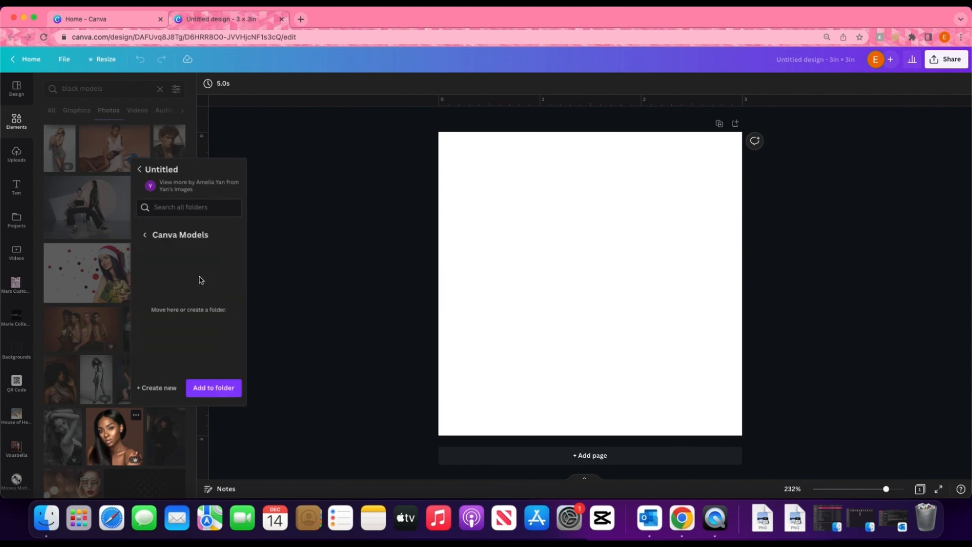
click(215, 387)
Look through the remaining "black models" photo results further down the list
scroll(132, 319, down, 5)
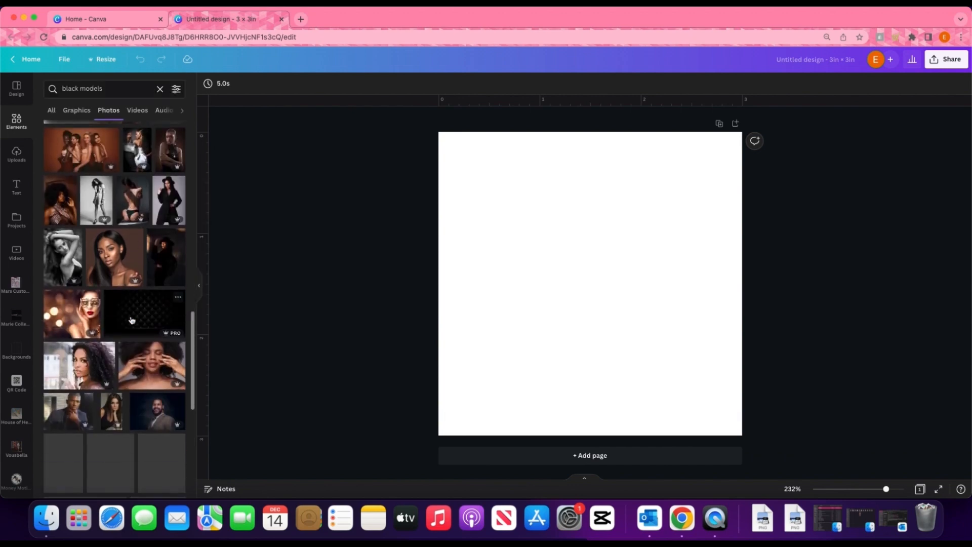
scroll(131, 319, down, 5)
scroll(130, 320, down, 1)
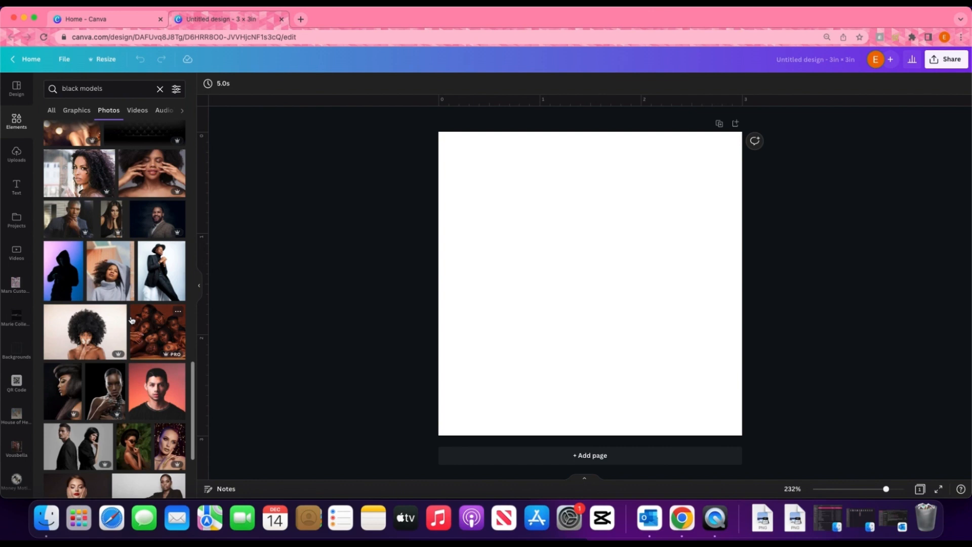
scroll(132, 320, down, 4)
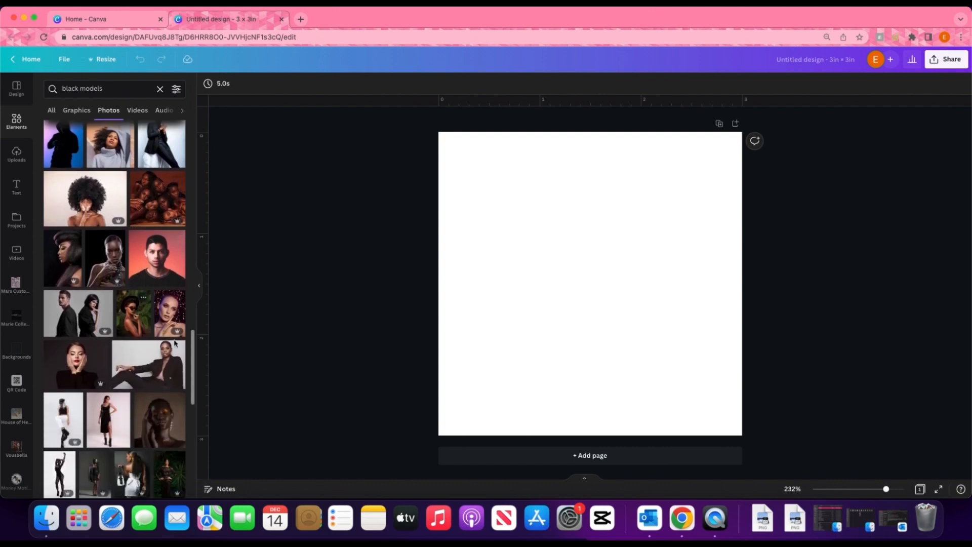
scroll(175, 344, down, 3)
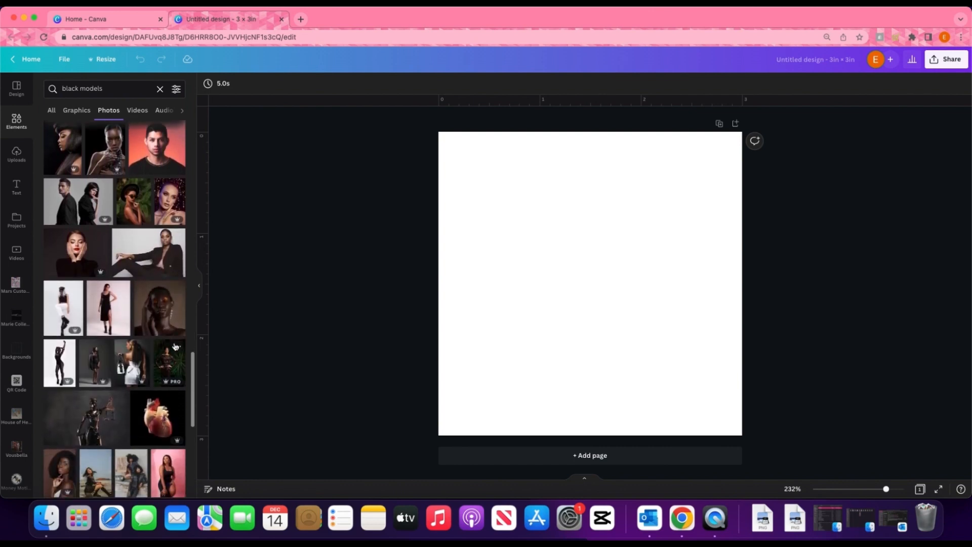
scroll(175, 346, down, 3)
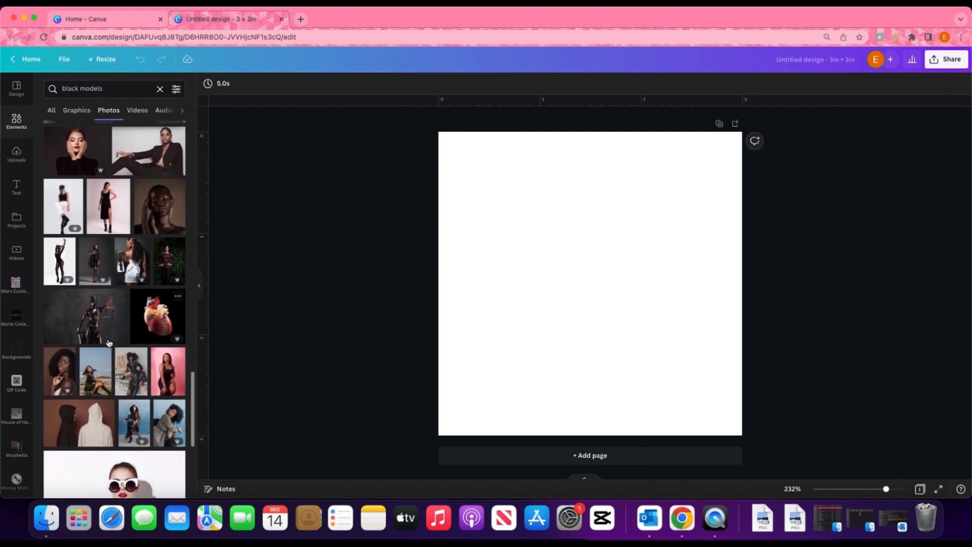
Find and open the Canva Models folder among the editor's side folders and show its folder options
scroll(20, 277, down, 10)
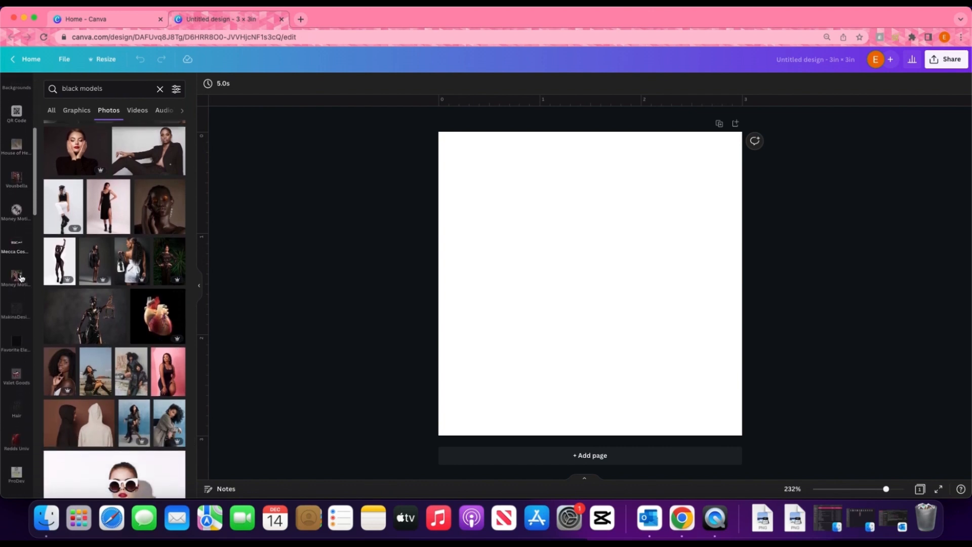
scroll(20, 276, down, 12)
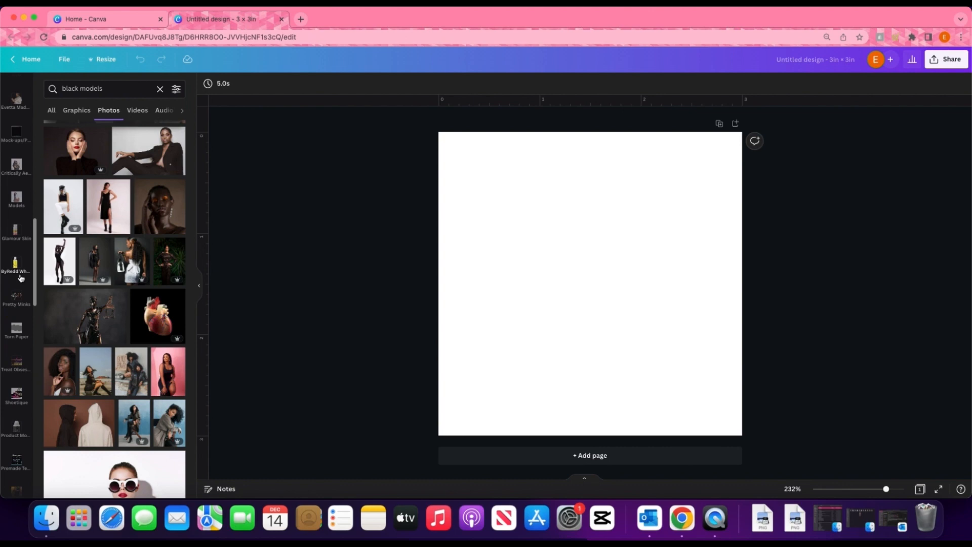
scroll(22, 277, down, 12)
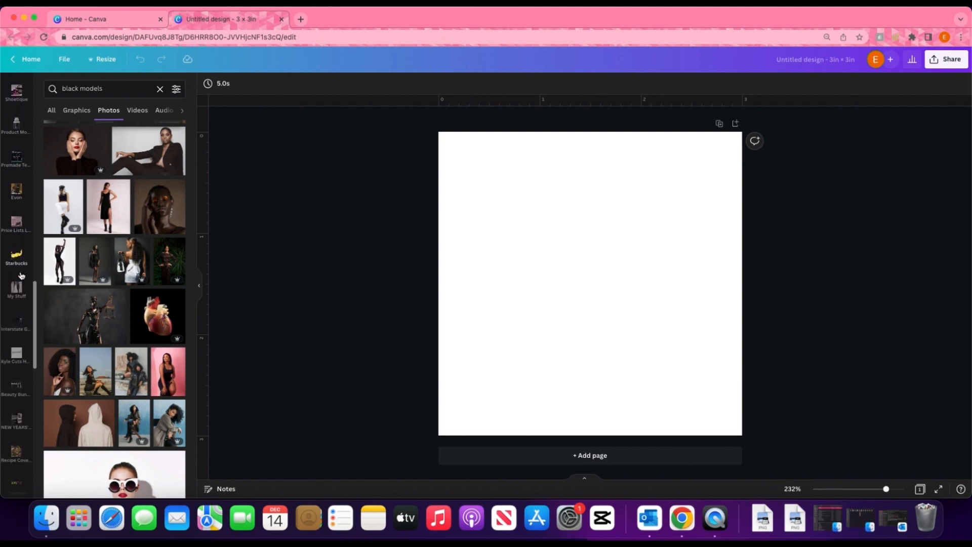
scroll(20, 276, down, 7)
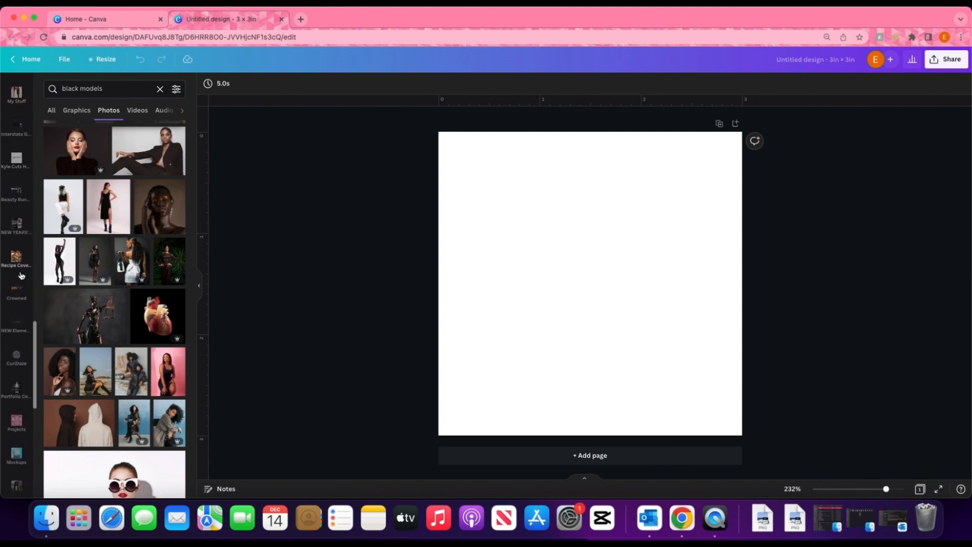
scroll(21, 275, down, 12)
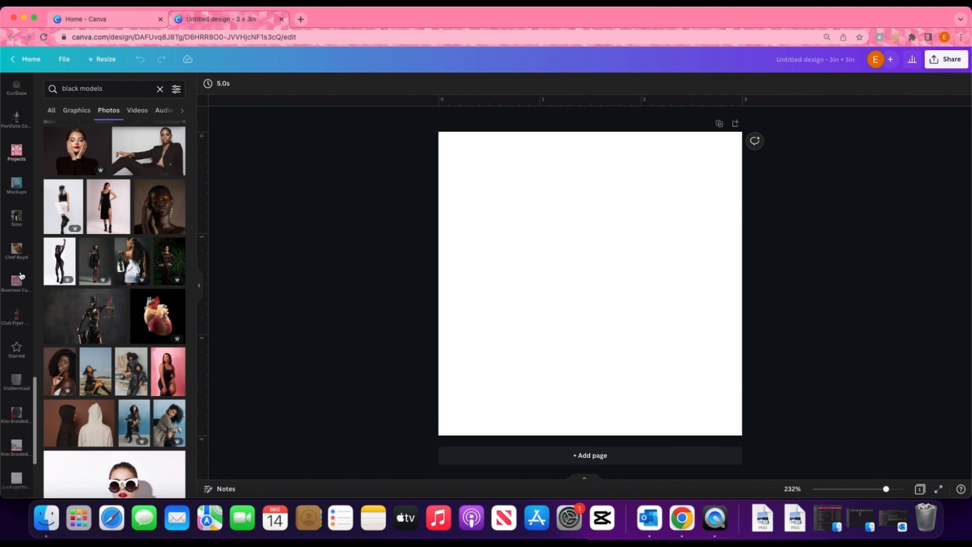
scroll(21, 275, down, 4)
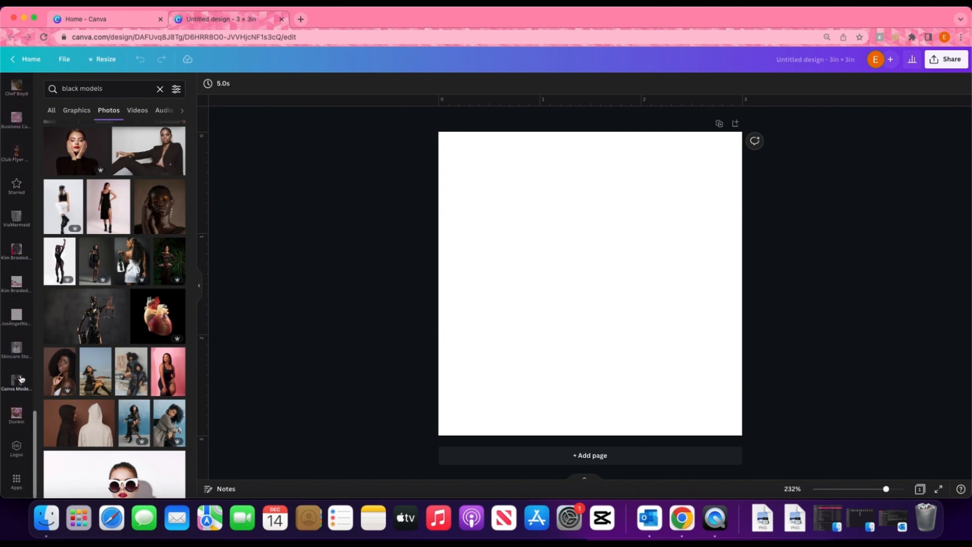
click(22, 379)
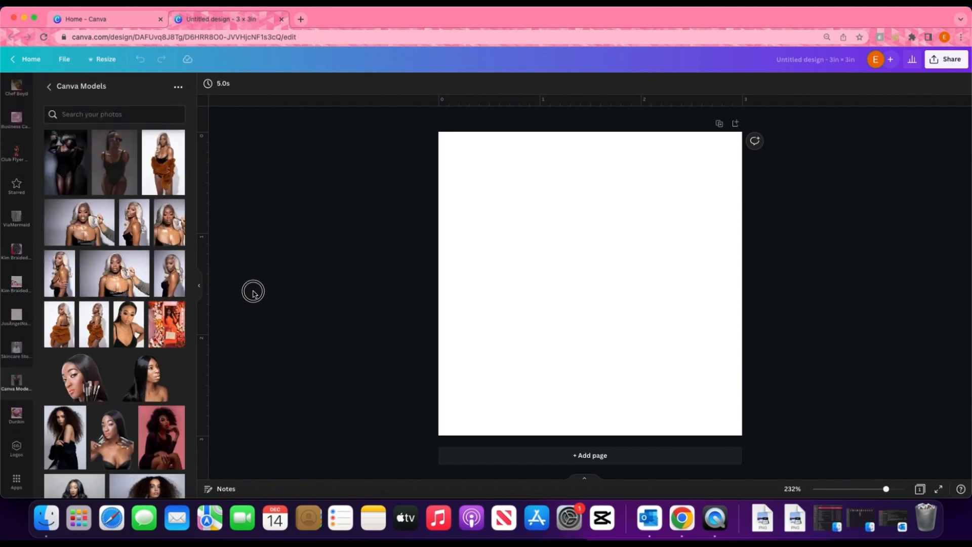
click(178, 88)
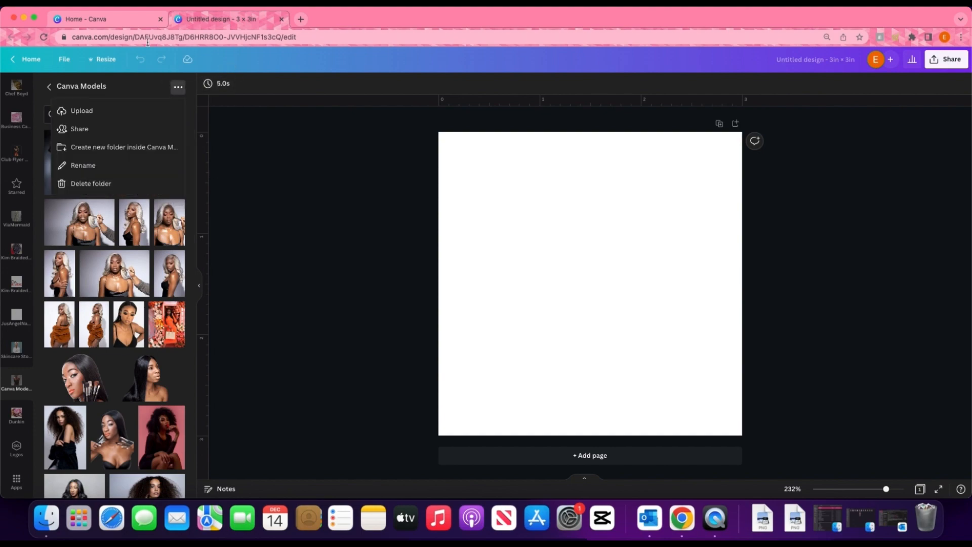
Switch to the Canva home page and open the Canva Models folder from Projects
click(143, 24)
scroll(73, 215, down, 5)
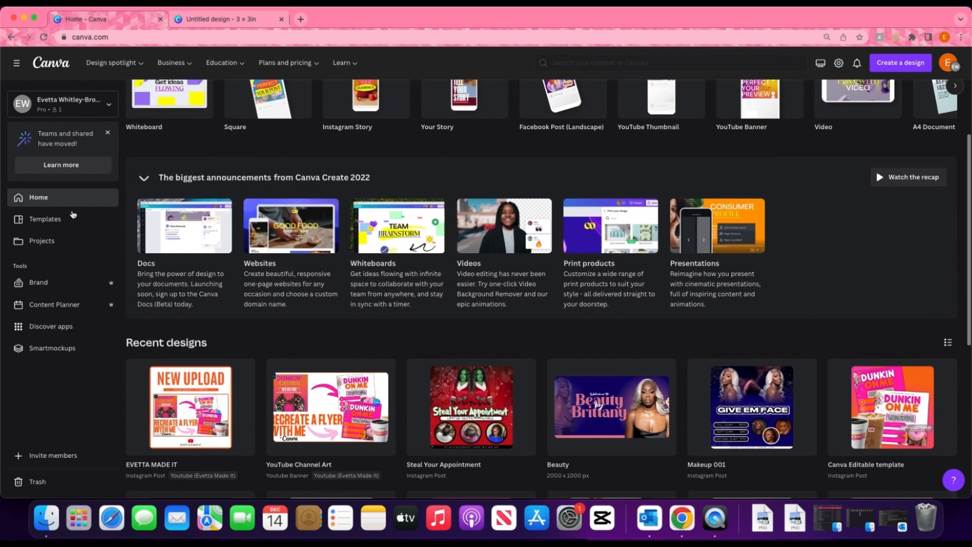
click(41, 241)
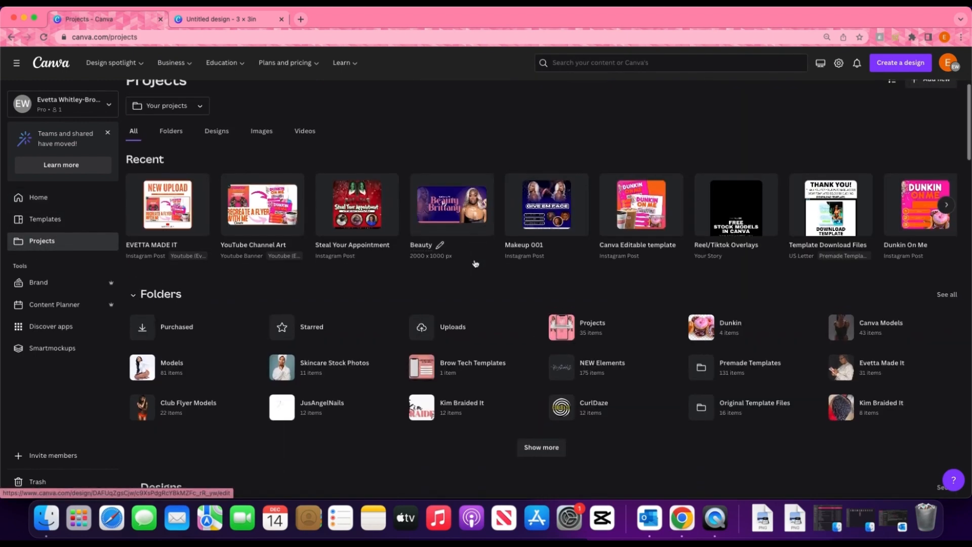
scroll(477, 262, down, 5)
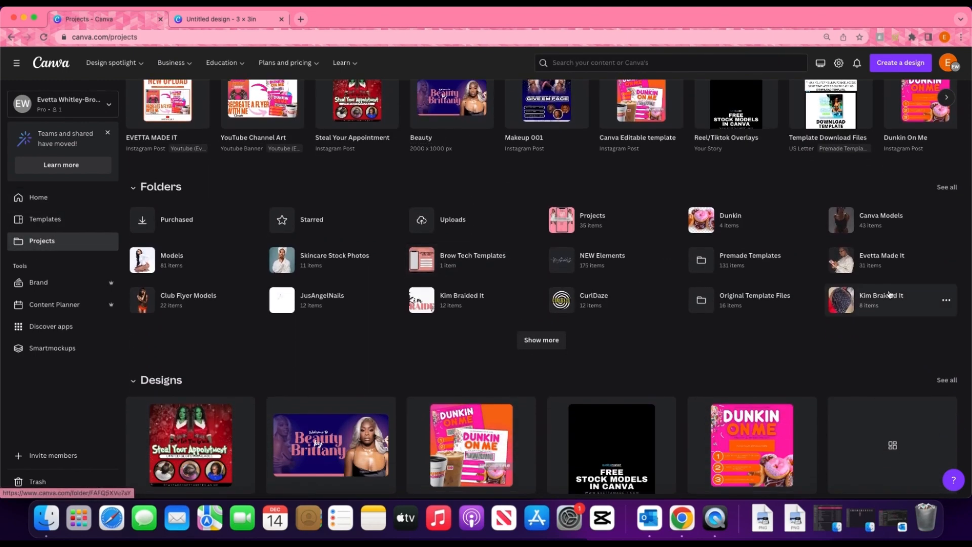
click(874, 217)
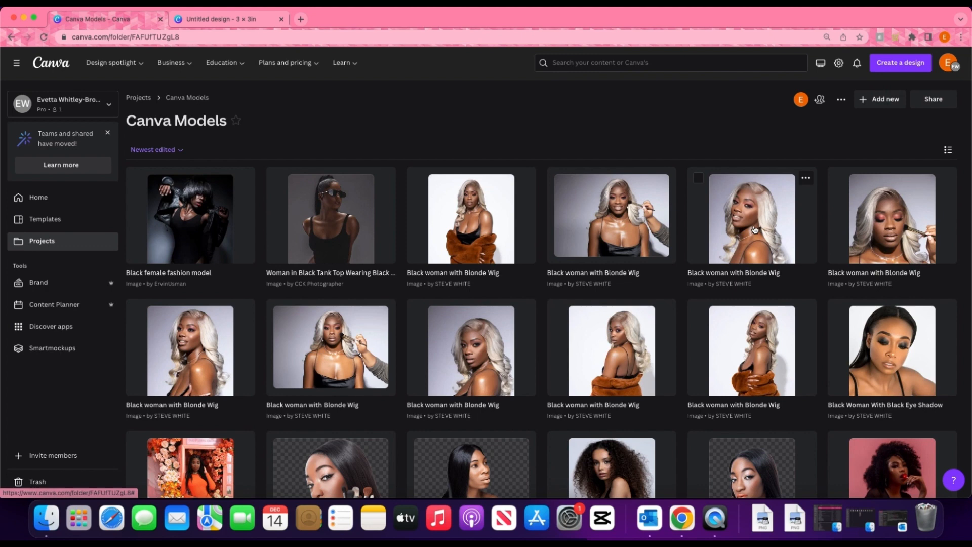
Look through all the photos saved in the Canva Models folder
scroll(755, 229, down, 5)
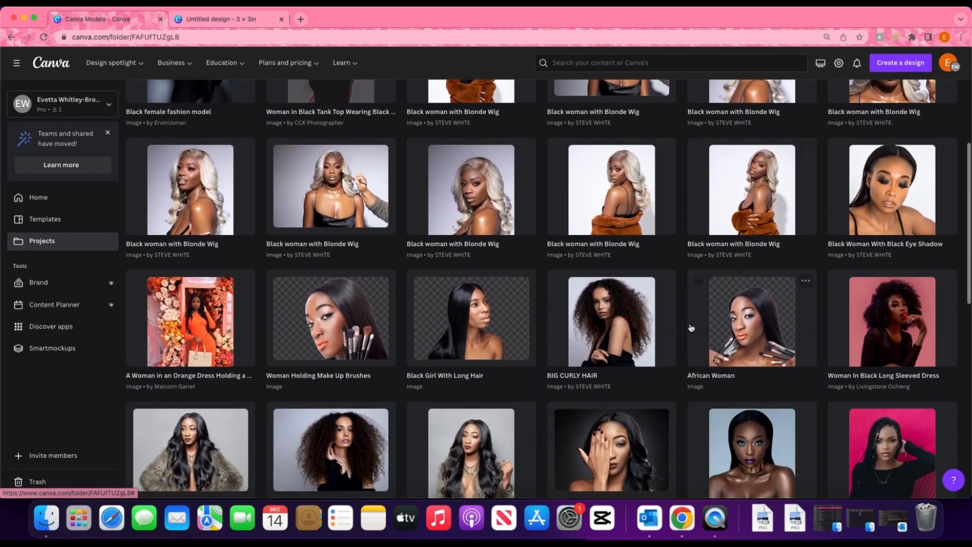
scroll(688, 328, down, 4)
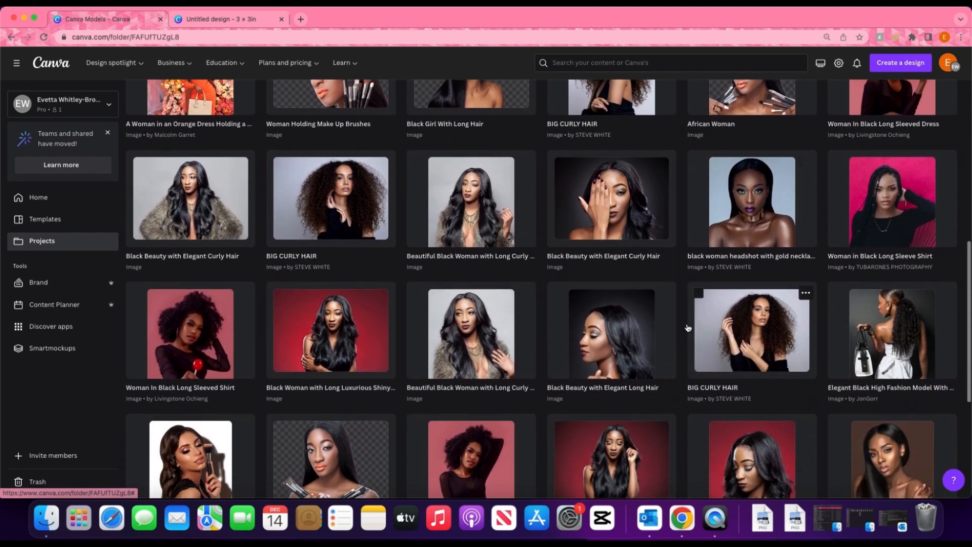
scroll(688, 328, down, 3)
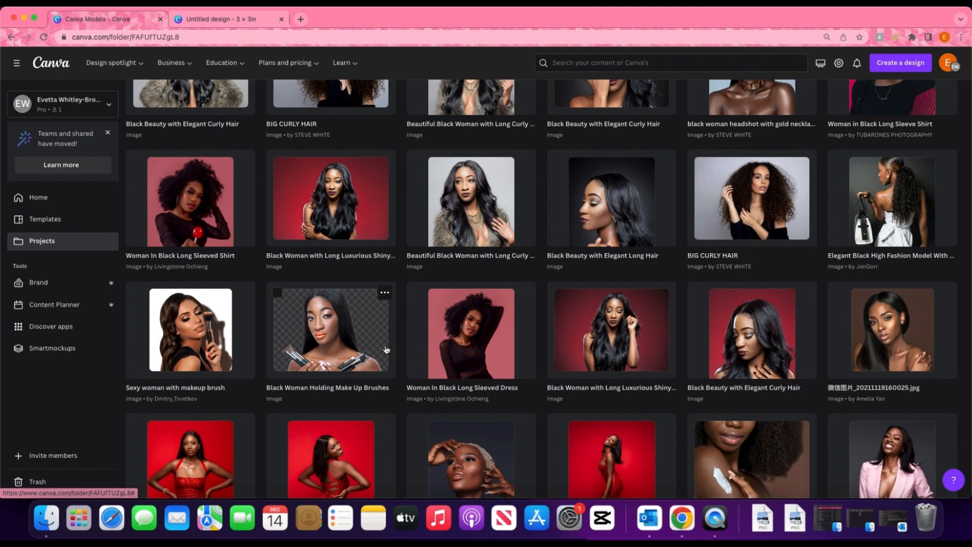
scroll(752, 307, down, 5)
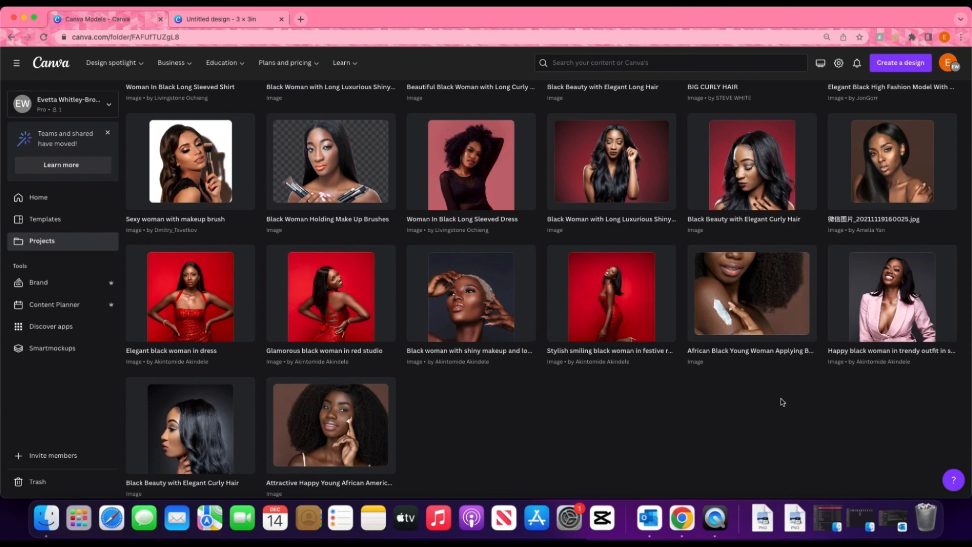
scroll(747, 384, up, 10)
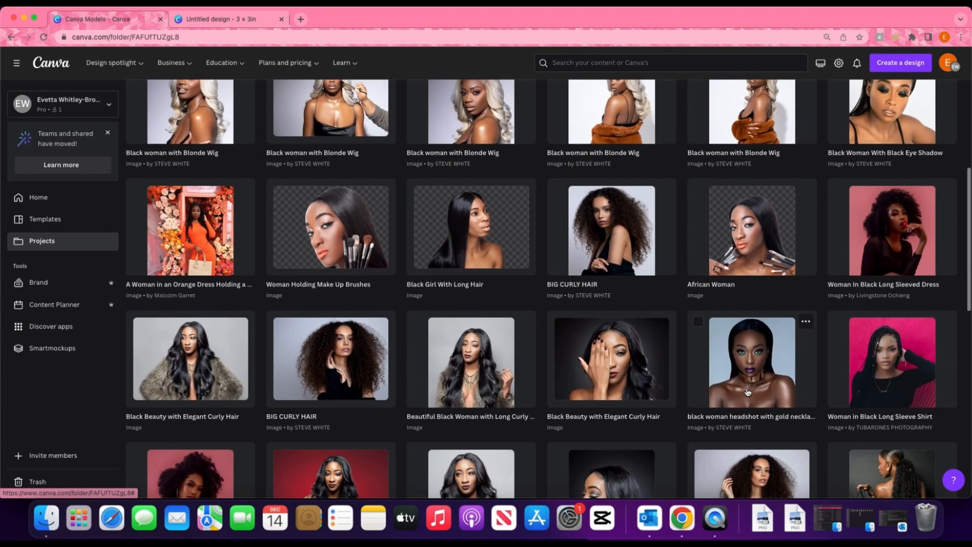
Return to the untitled 3 × 3 in design, reopen the Elements photo results for "black models" and look further through them
click(266, 21)
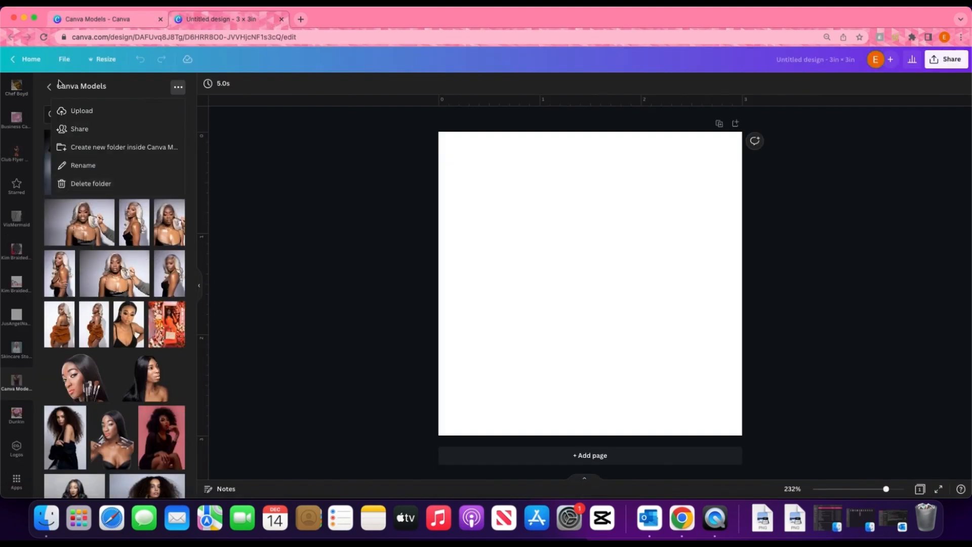
scroll(17, 162, up, 10)
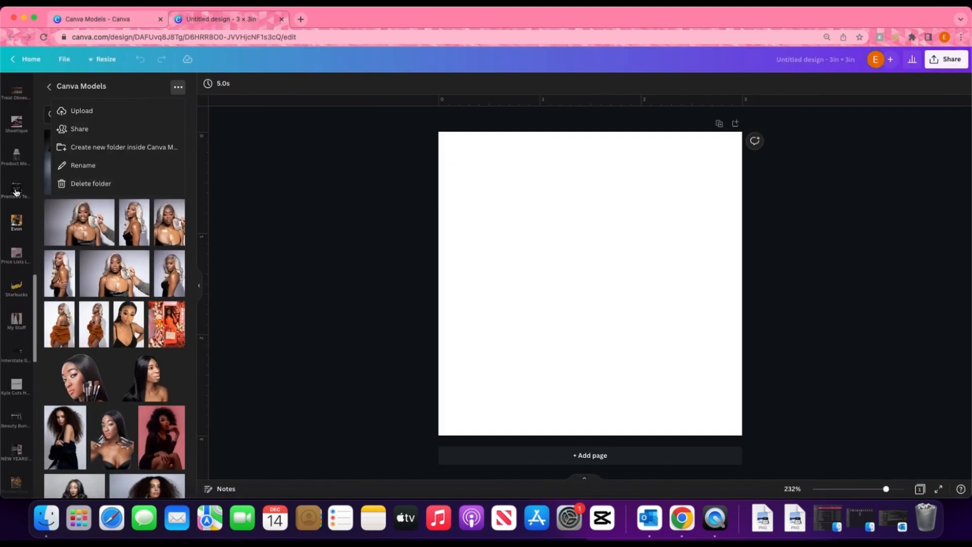
scroll(15, 172, up, 10)
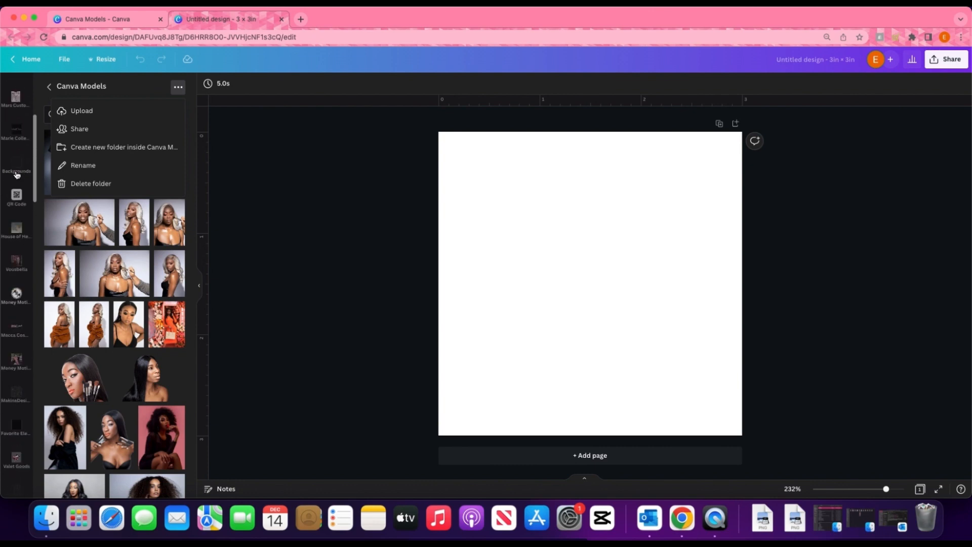
click(17, 124)
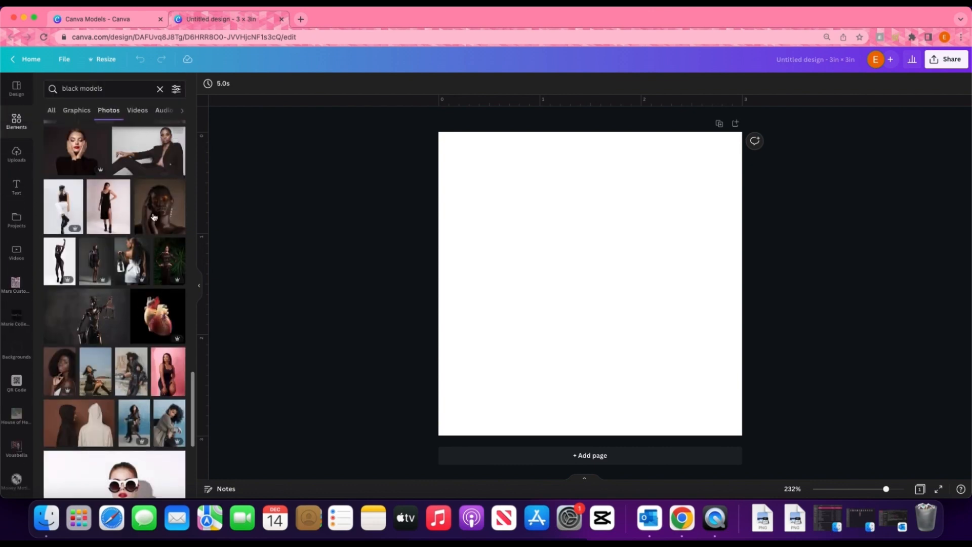
scroll(134, 314, down, 10)
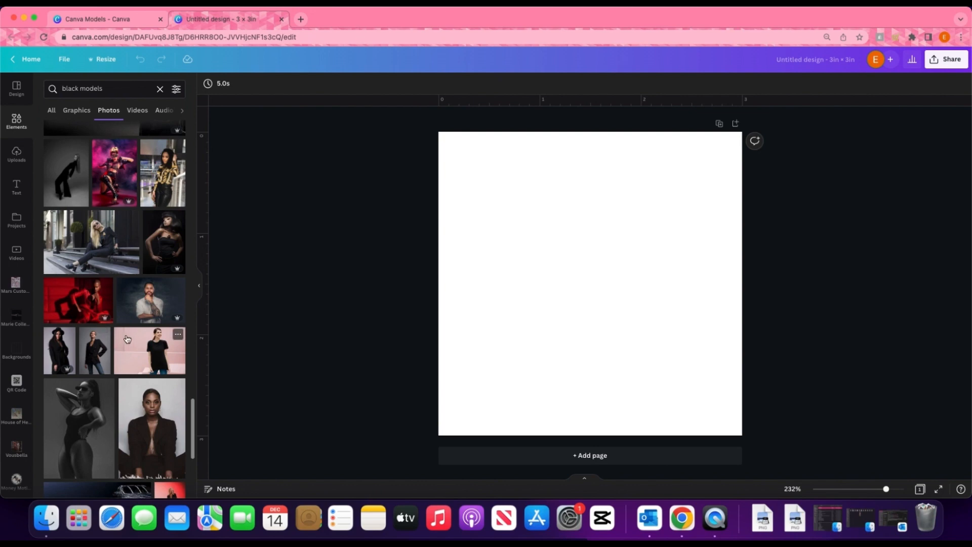
scroll(127, 338, down, 2)
scroll(127, 338, down, 10)
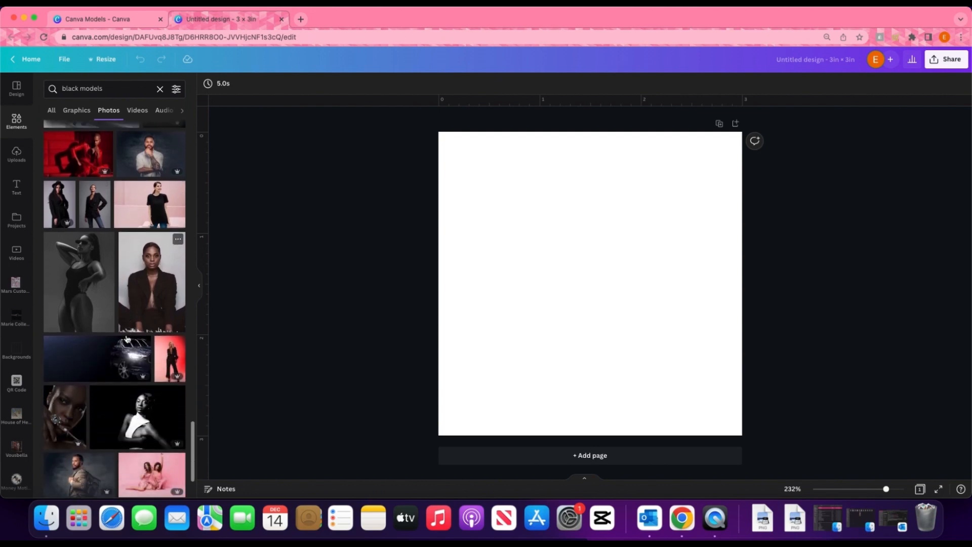
scroll(127, 338, down, 3)
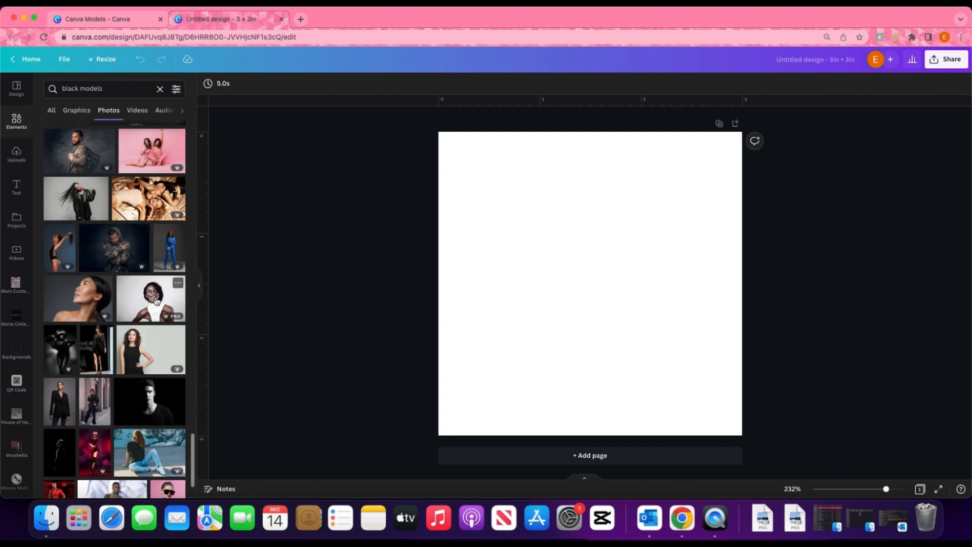
scroll(152, 283, down, 4)
scroll(156, 306, down, 4)
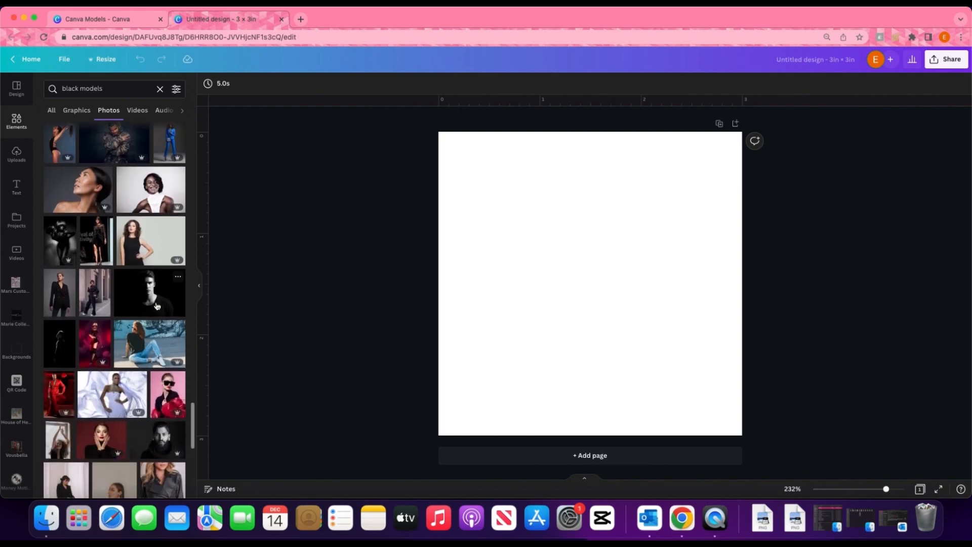
scroll(157, 305, down, 1)
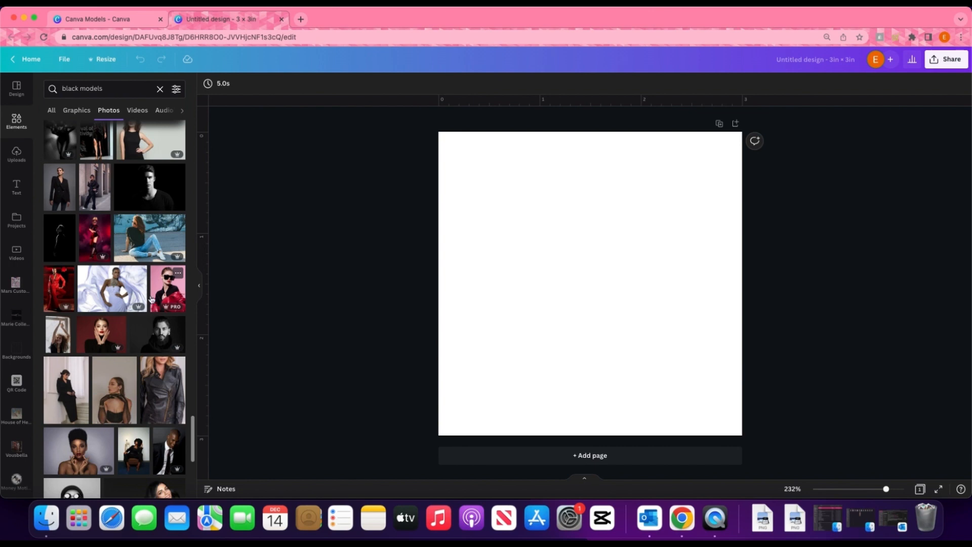
Switch back to the Canva Models folder page and review the saved model photos further down
click(108, 24)
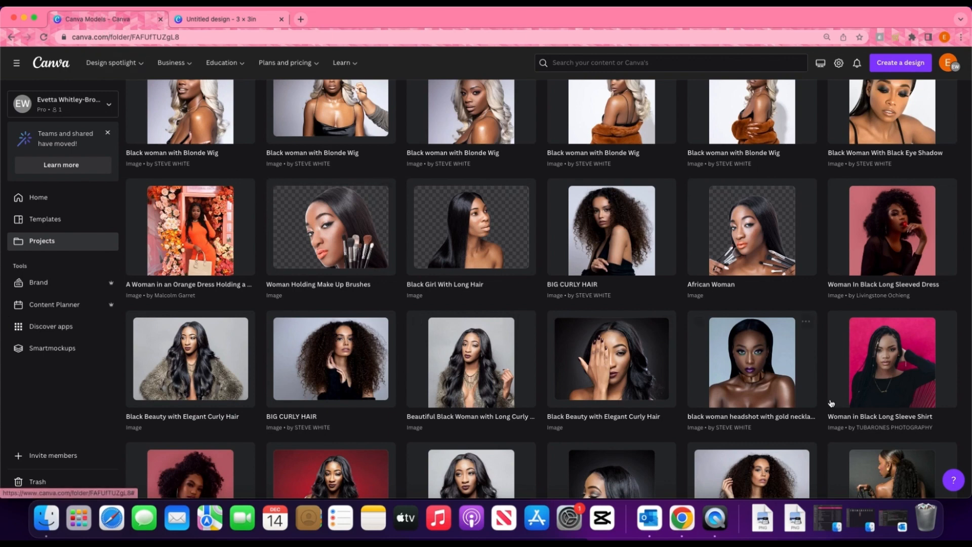
scroll(882, 409, down, 3)
scroll(914, 411, down, 5)
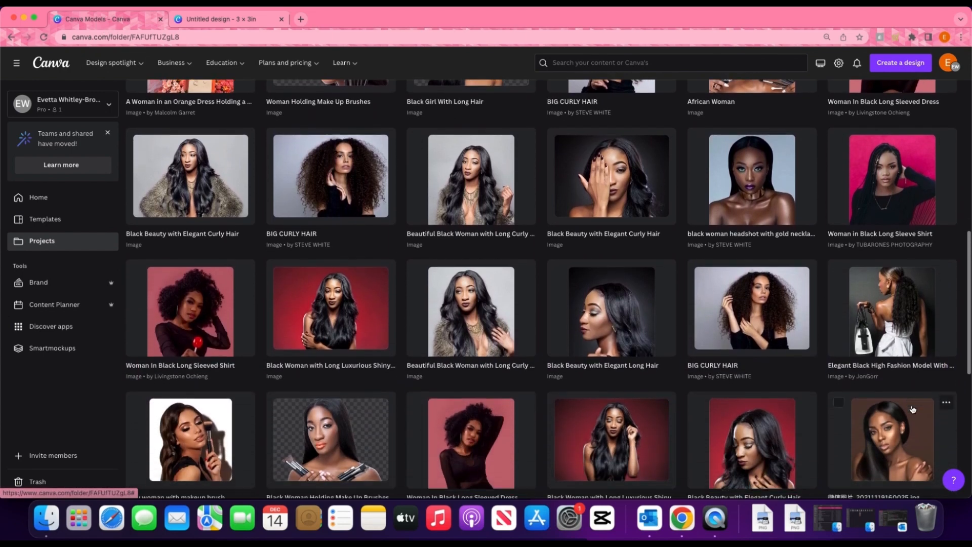
scroll(912, 406, down, 2)
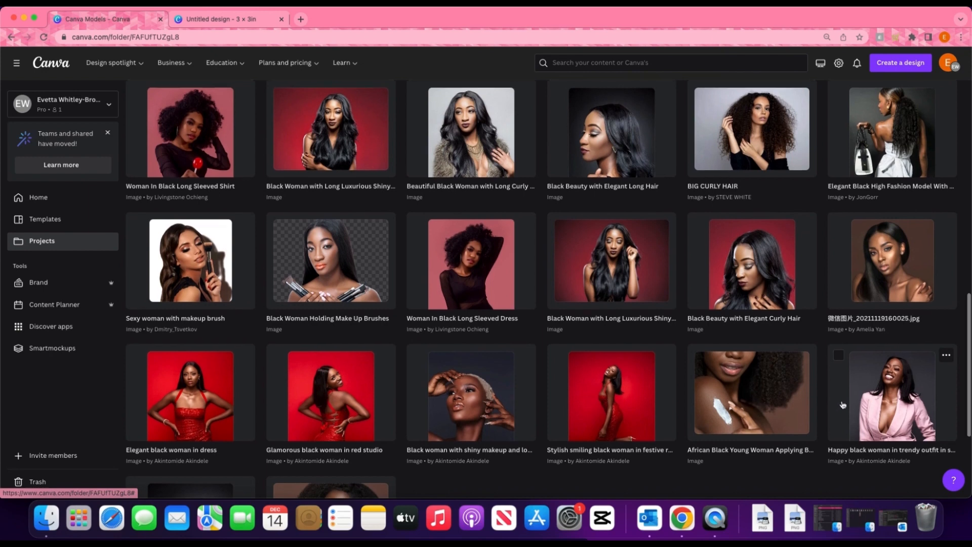
scroll(850, 395, up, 3)
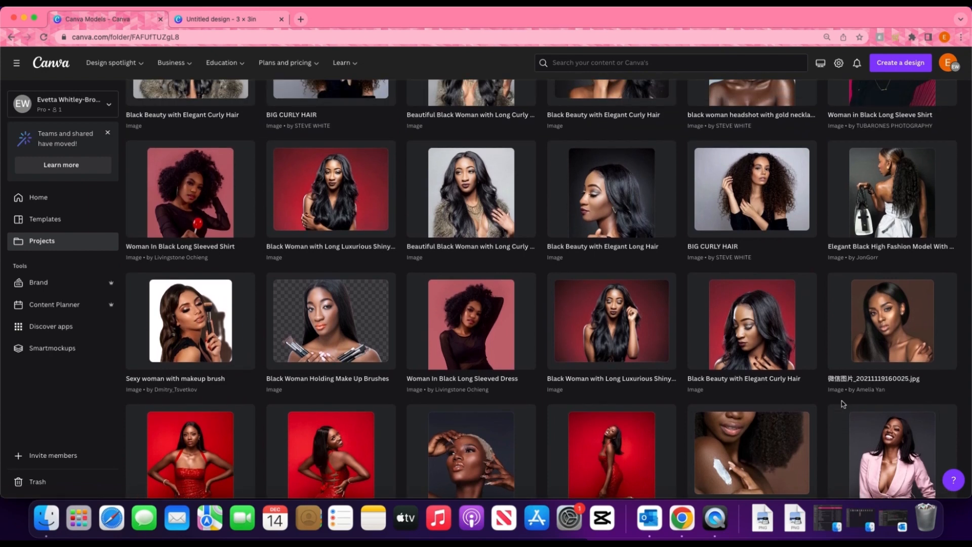